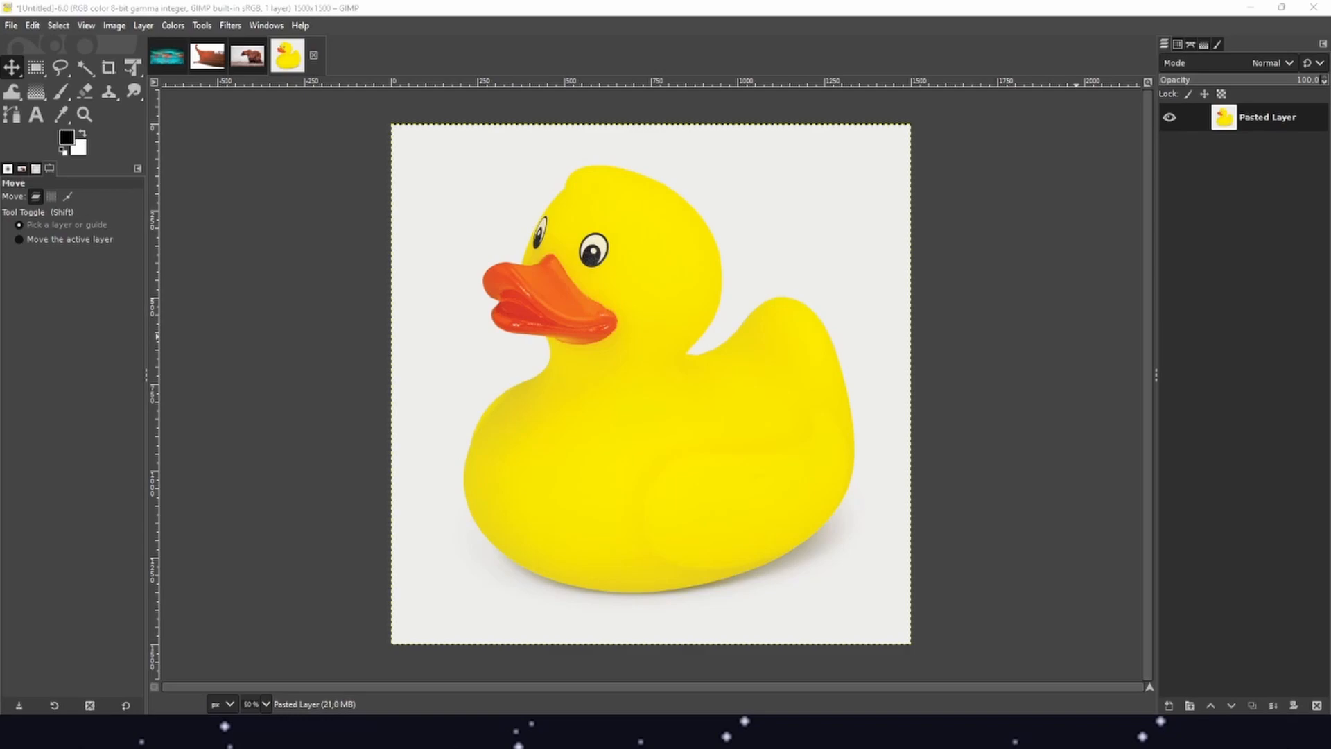
Step: Try deleting the light background around the duck with Fuzzy Select, and undo the deletion
{"action": "left_click", "coordinate": [80, 69]}
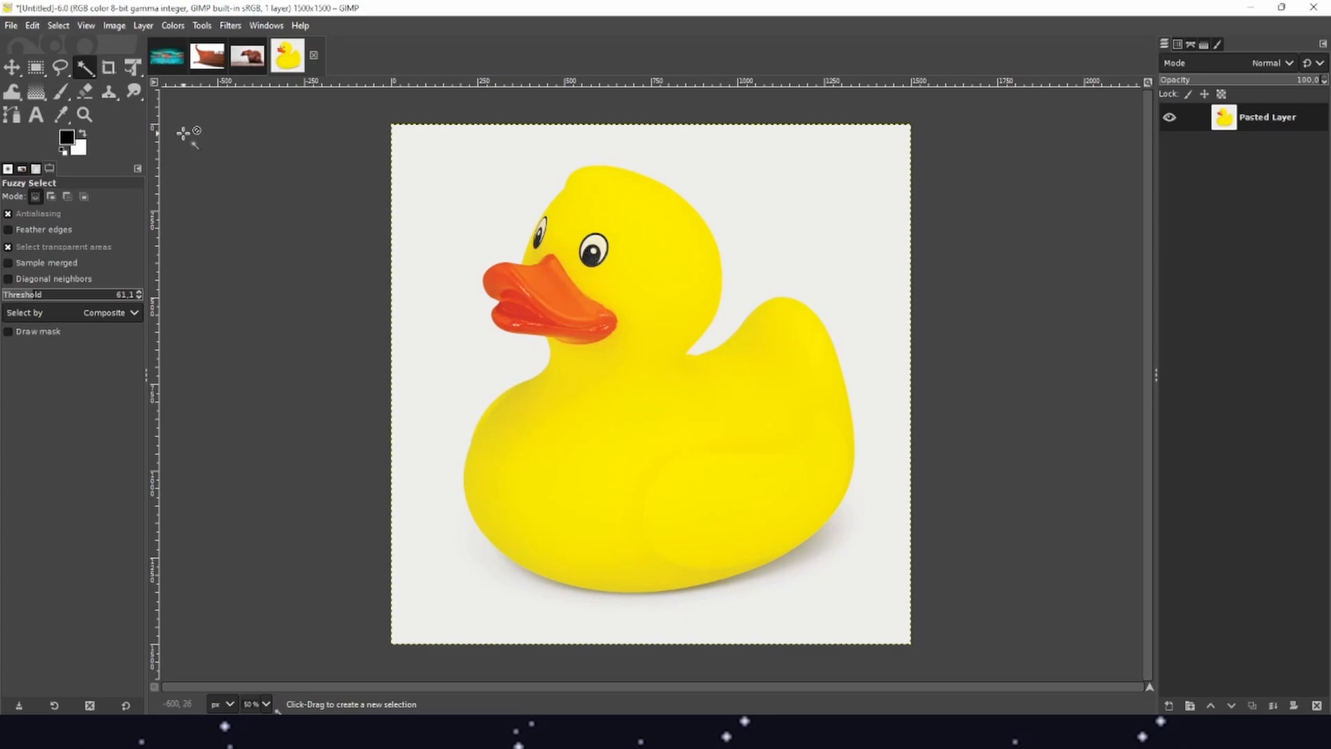
{"action": "left_click", "coordinate": [519, 384]}
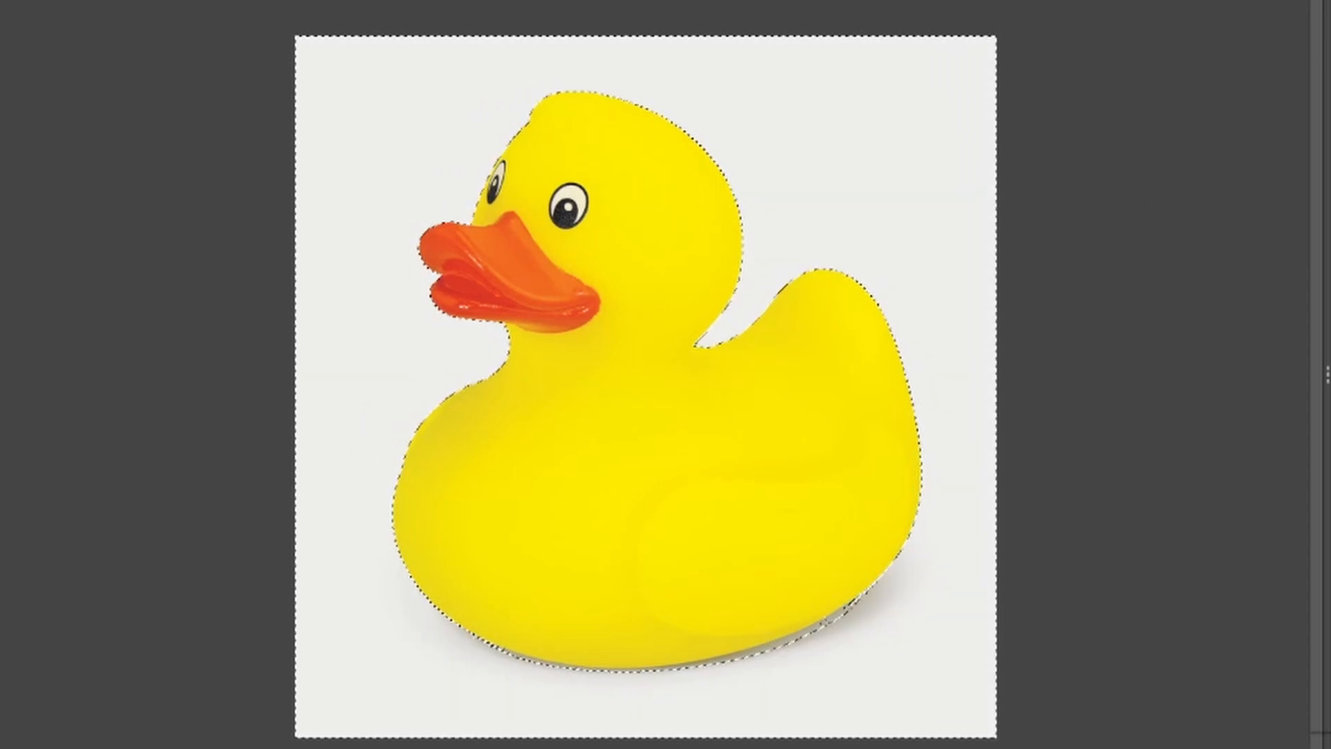
{"action": "right_click", "coordinate": [1329, 29]}
{"action": "left_click", "coordinate": [1329, 608]}
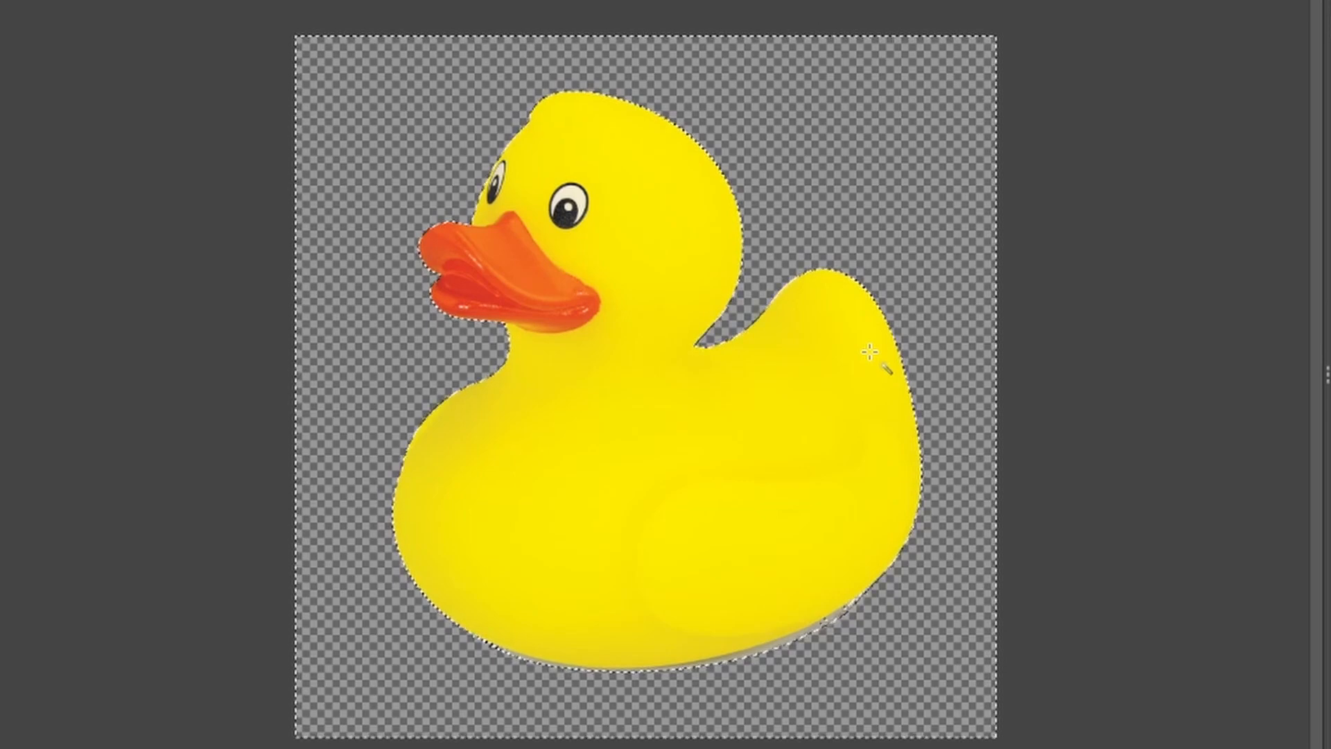
{"action": "key", "text": "ctrl+z"}
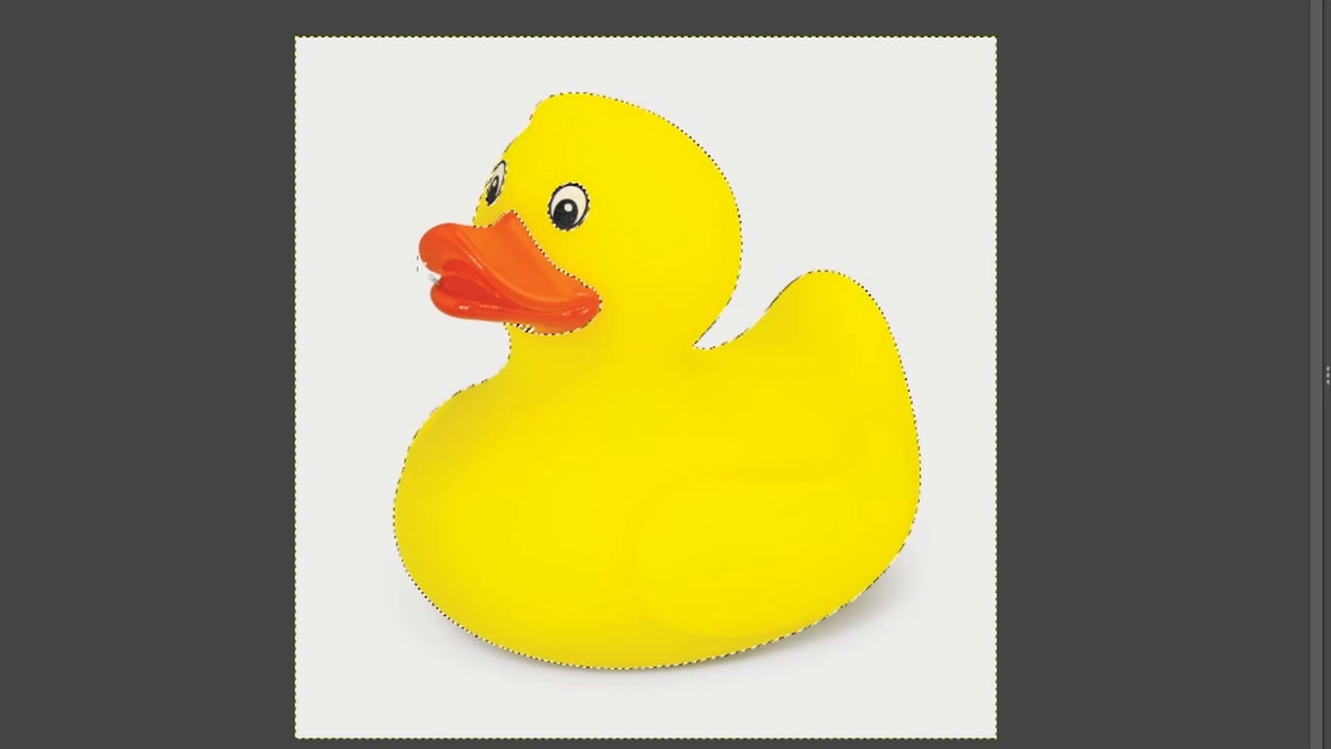
Step: Try deleting the duck's orange beak with a Fuzzy Select selection, and undo the deletion
{"action": "left_click", "coordinate": [498, 289]}
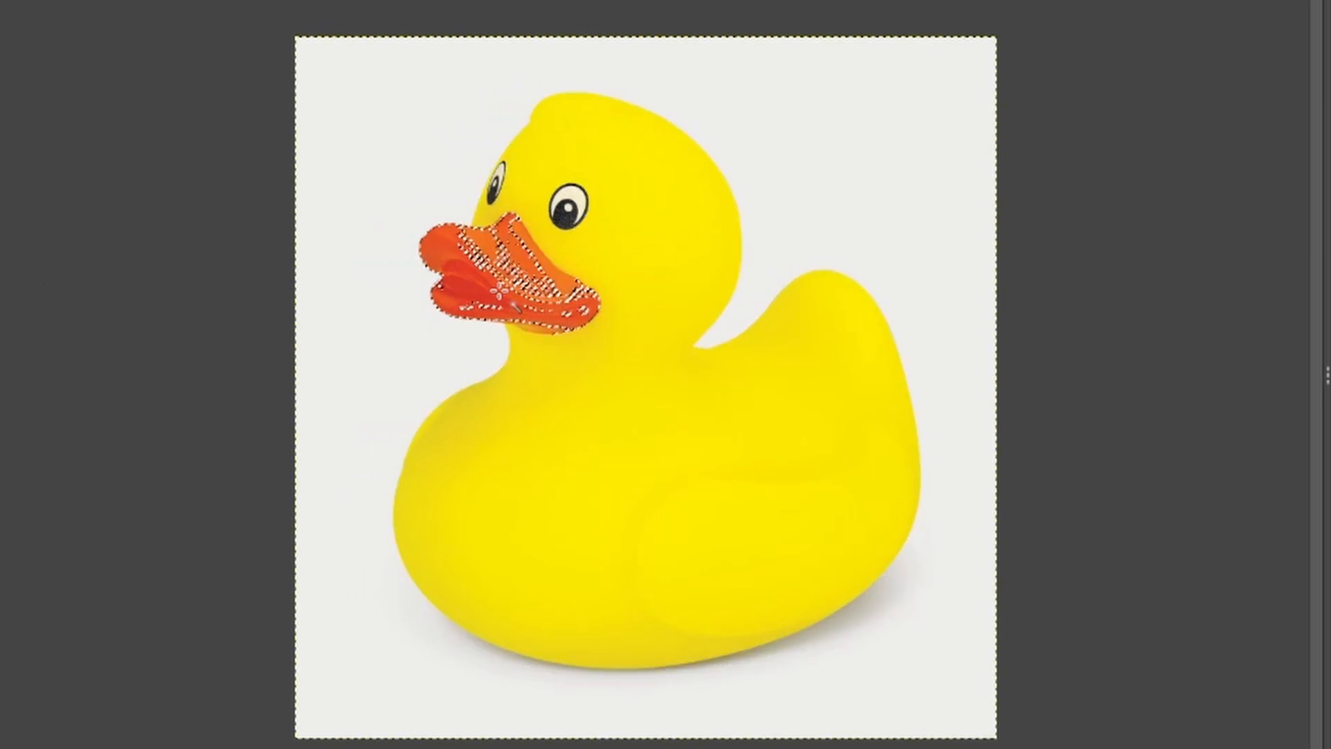
{"action": "left_click", "coordinate": [639, 236]}
{"action": "left_click", "coordinate": [528, 244]}
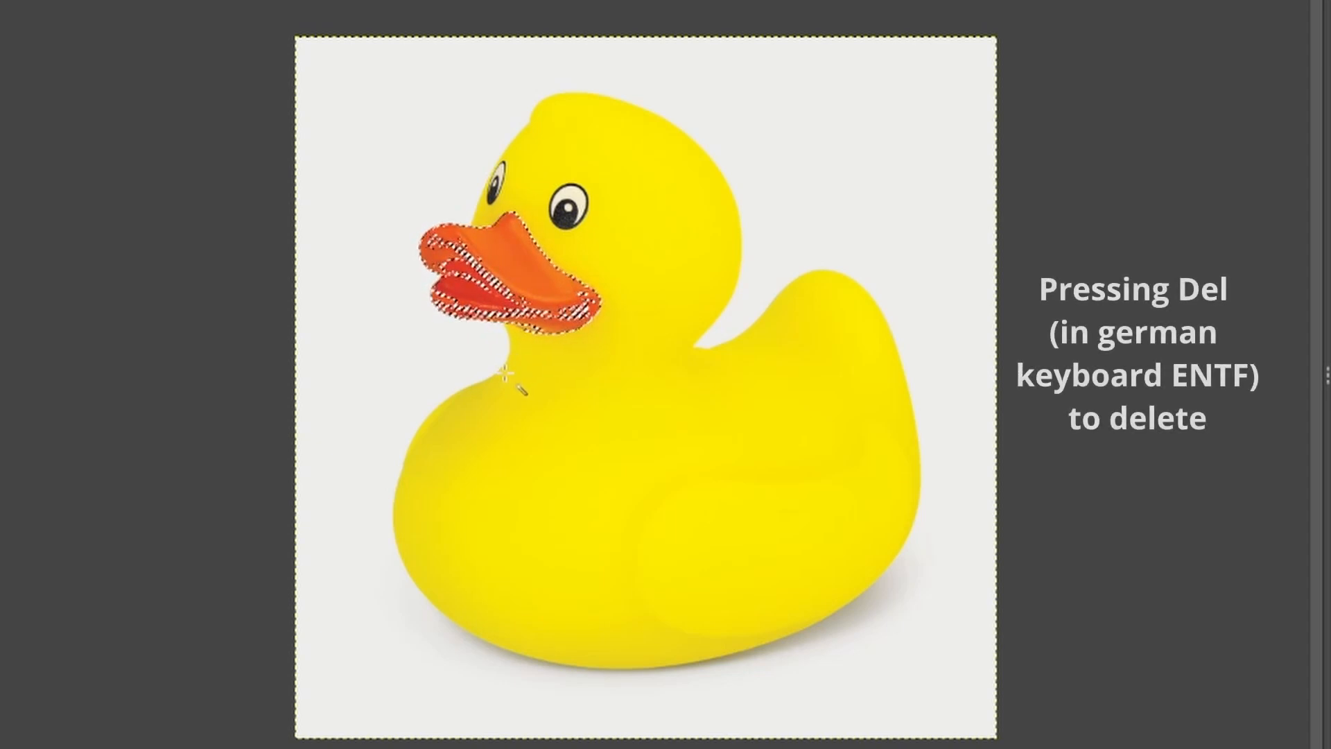
{"action": "key", "text": "ctrl+a"}
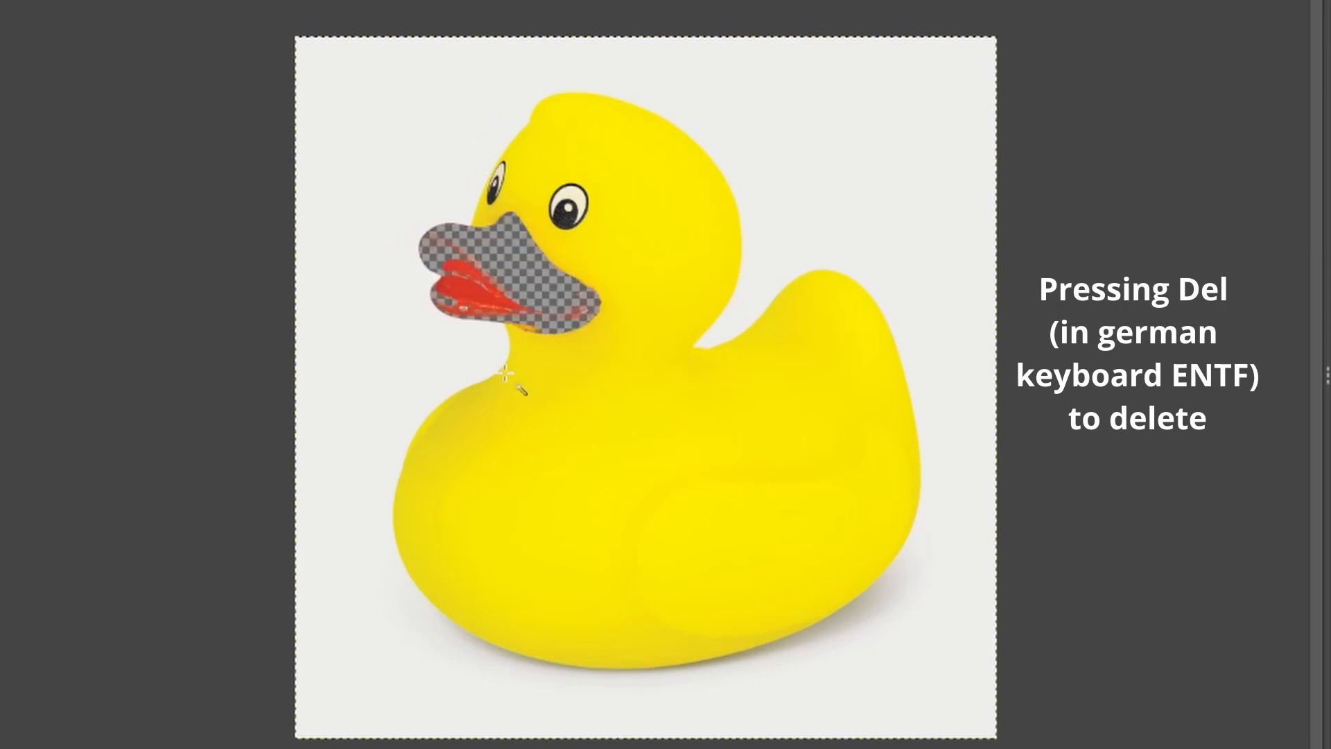
{"action": "key", "text": "ctrl+z"}
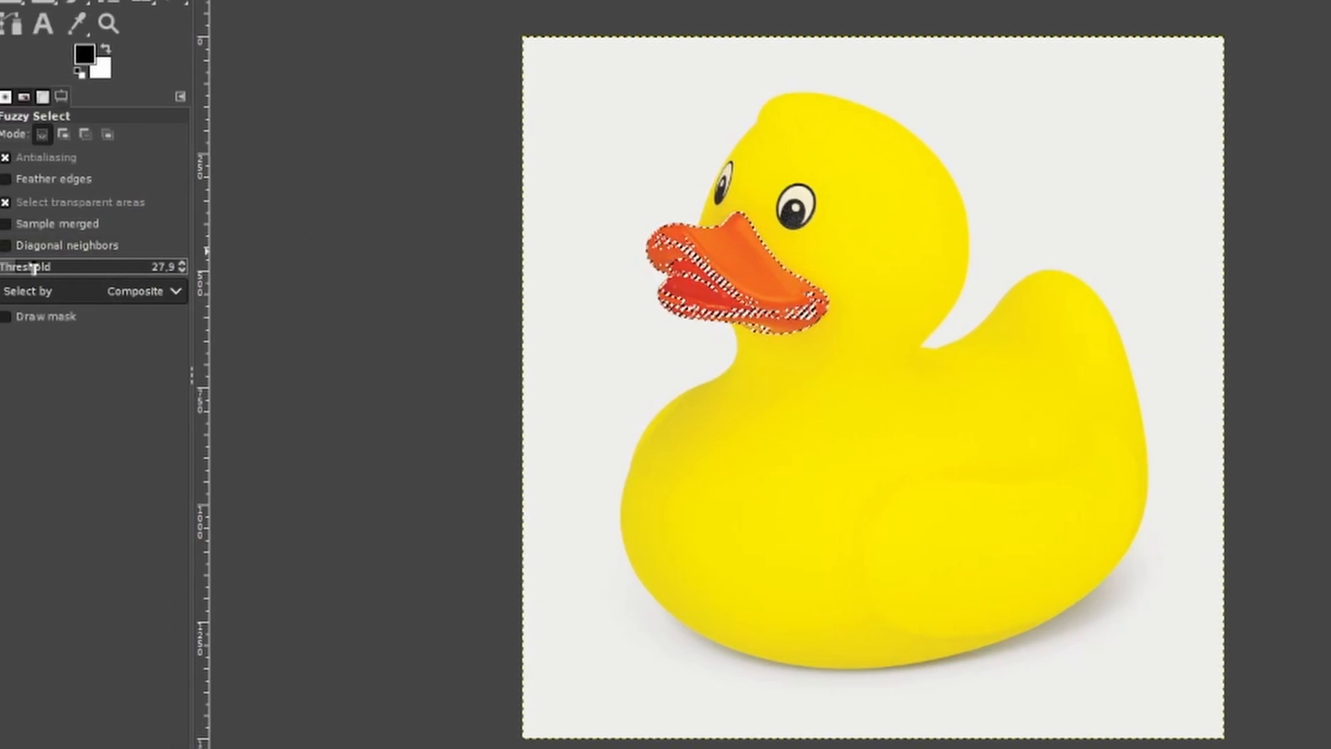
Step: Set the Fuzzy Select threshold to 15.9 and select the light background around the duck
{"action": "left_click_drag", "start_coordinate": [25, 269], "coordinate": [49, 269]}
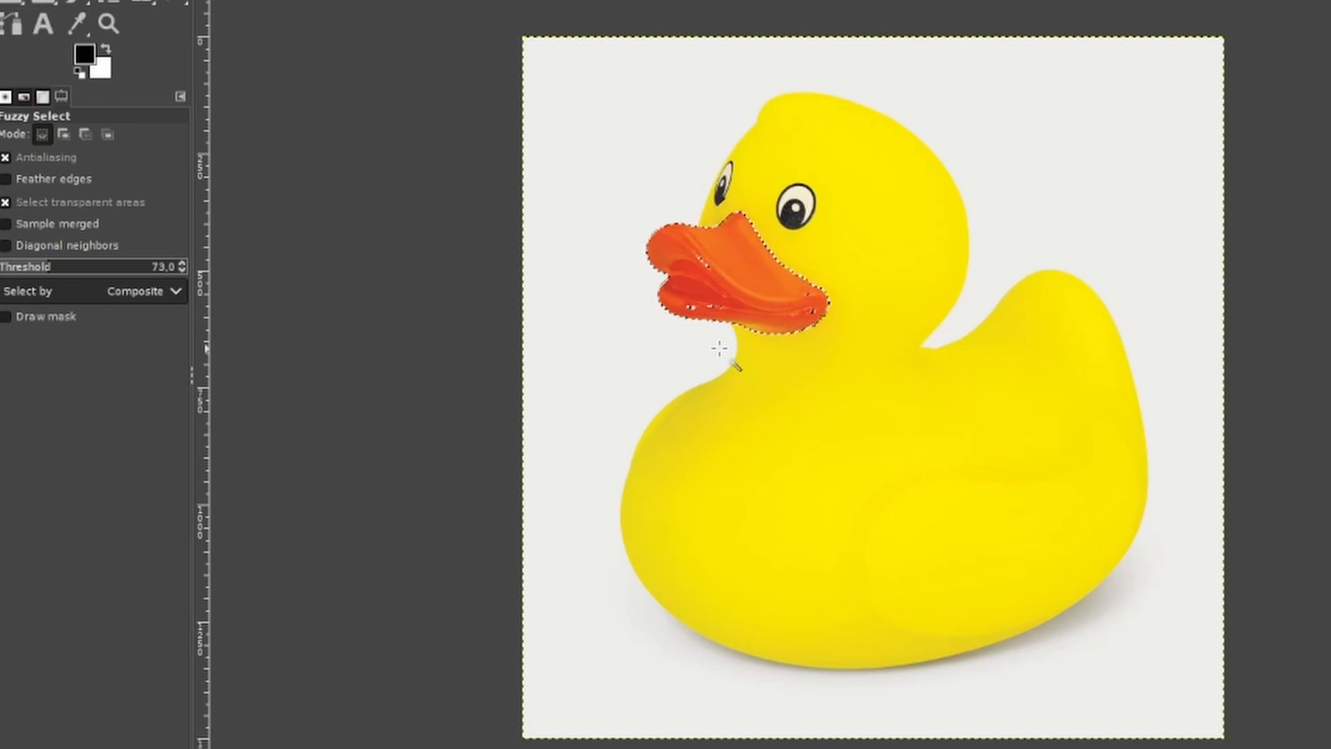
{"action": "left_click_drag", "start_coordinate": [42, 269], "coordinate": [8, 273]}
{"action": "left_click", "coordinate": [895, 477]}
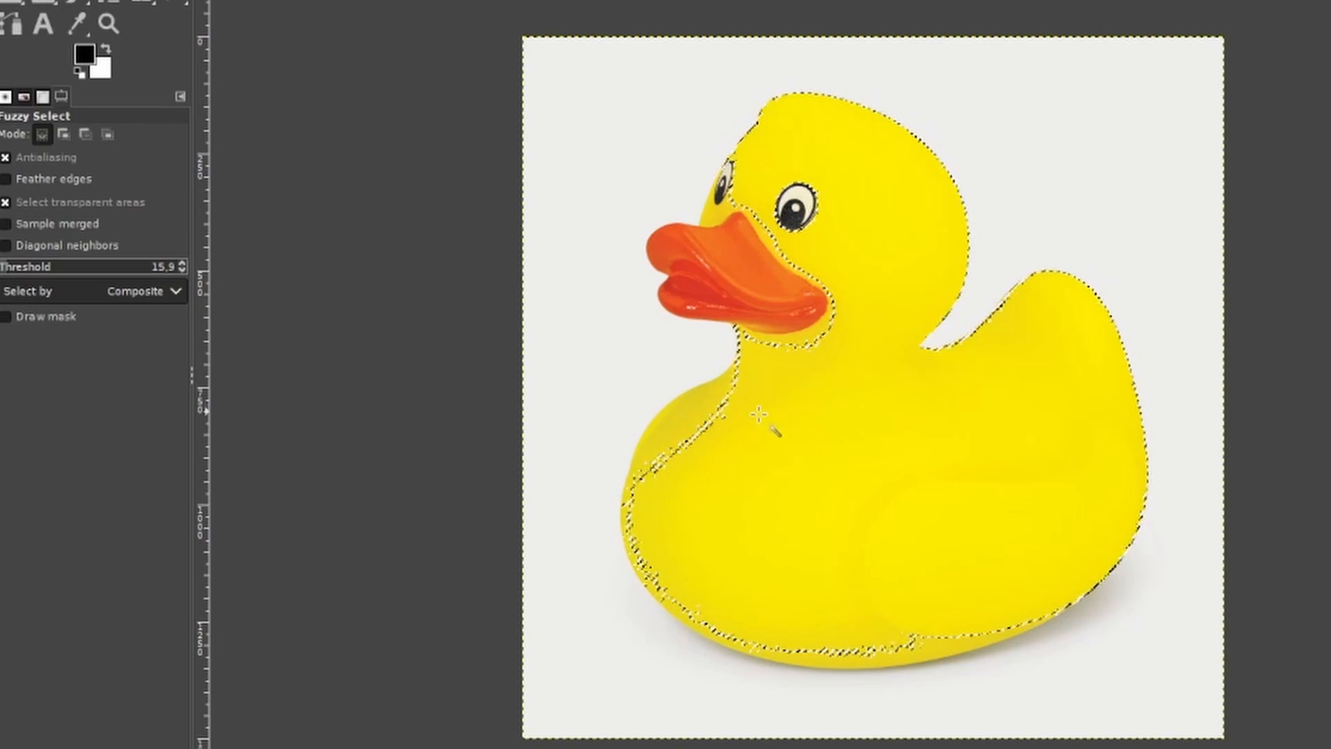
{"action": "left_click", "coordinate": [597, 348]}
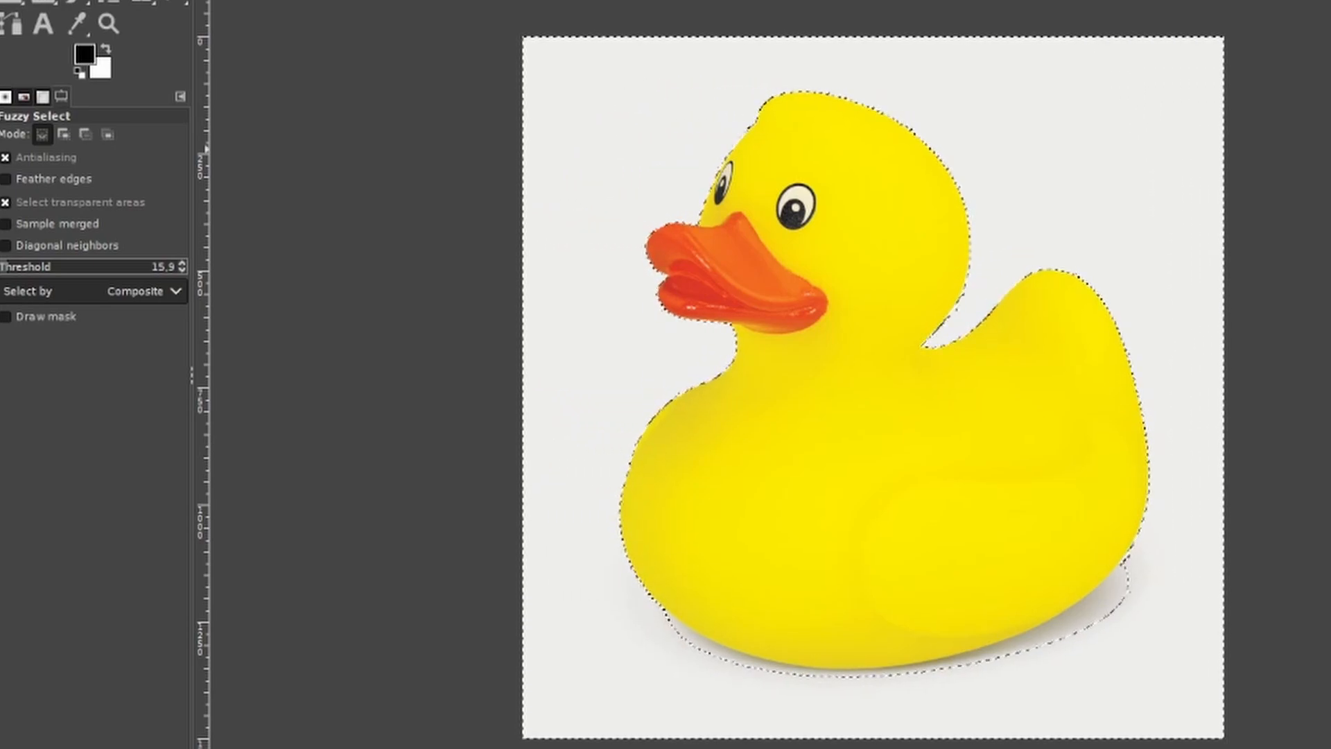
Step: Copy the selected background into a new image created from the clipboard, and close that image discarding its changes
{"action": "right_click", "coordinate": [575, 340]}
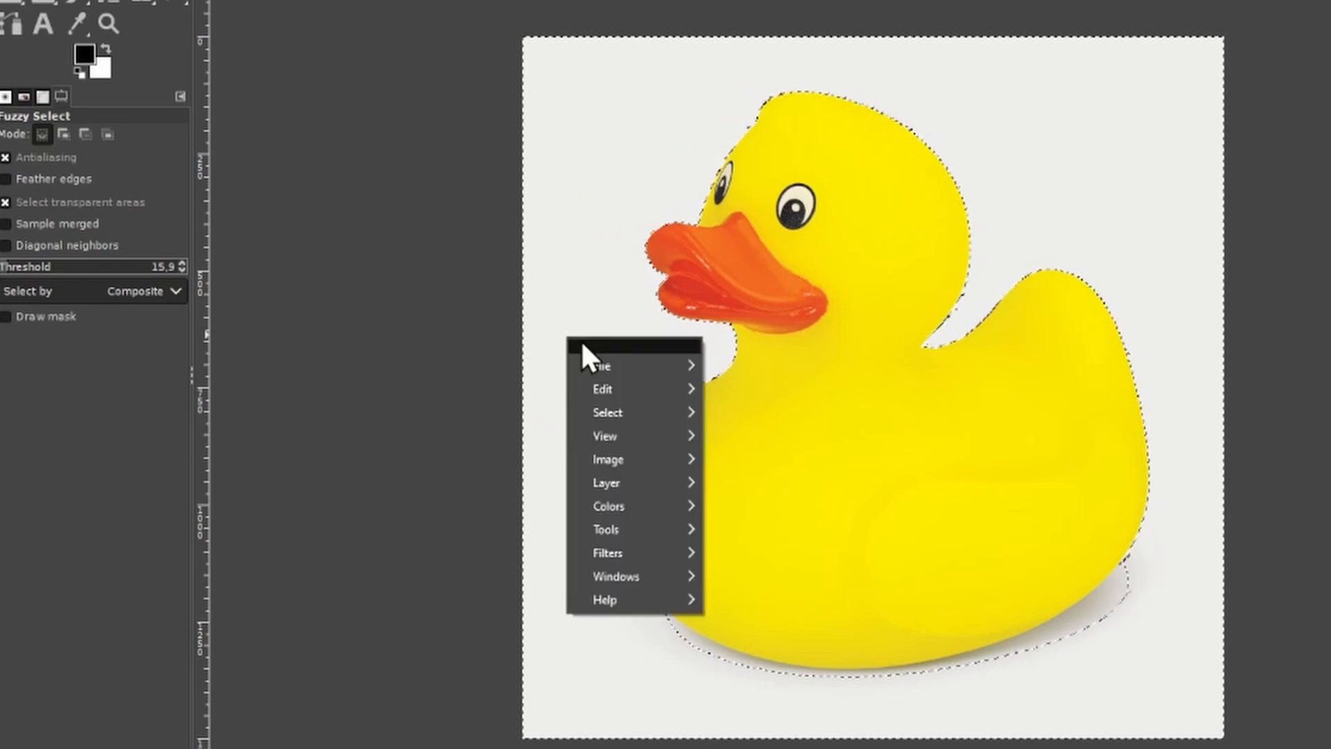
{"action": "mouse_move", "coordinate": [622, 390]}
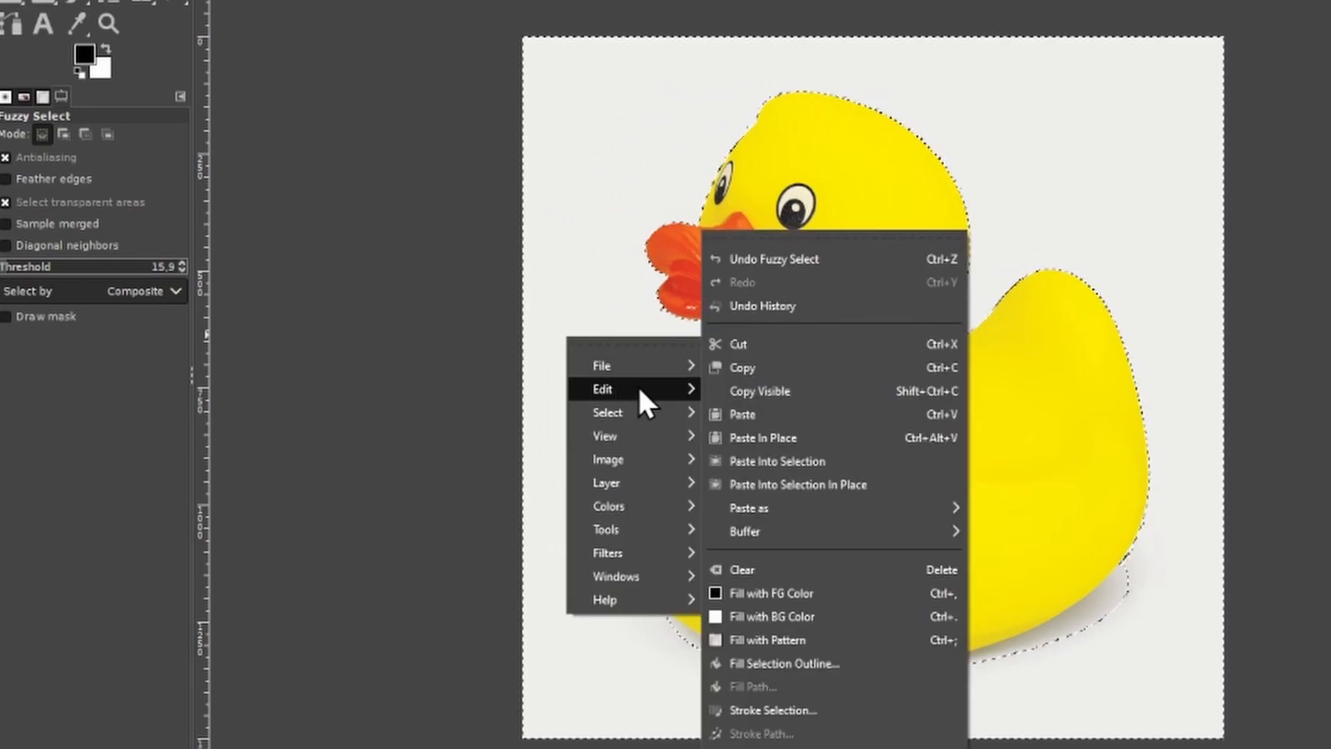
{"action": "left_click", "coordinate": [815, 369]}
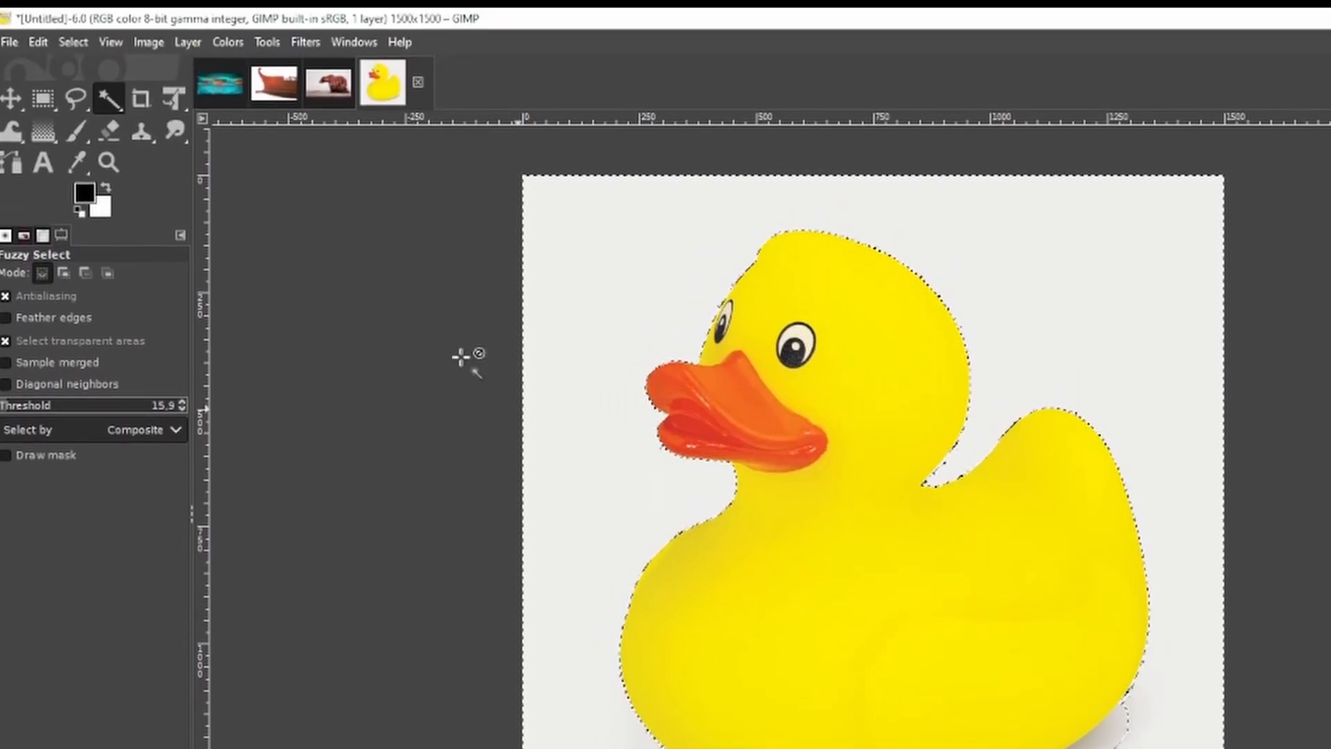
{"action": "left_click", "coordinate": [11, 45]}
{"action": "mouse_move", "coordinate": [19, 94]}
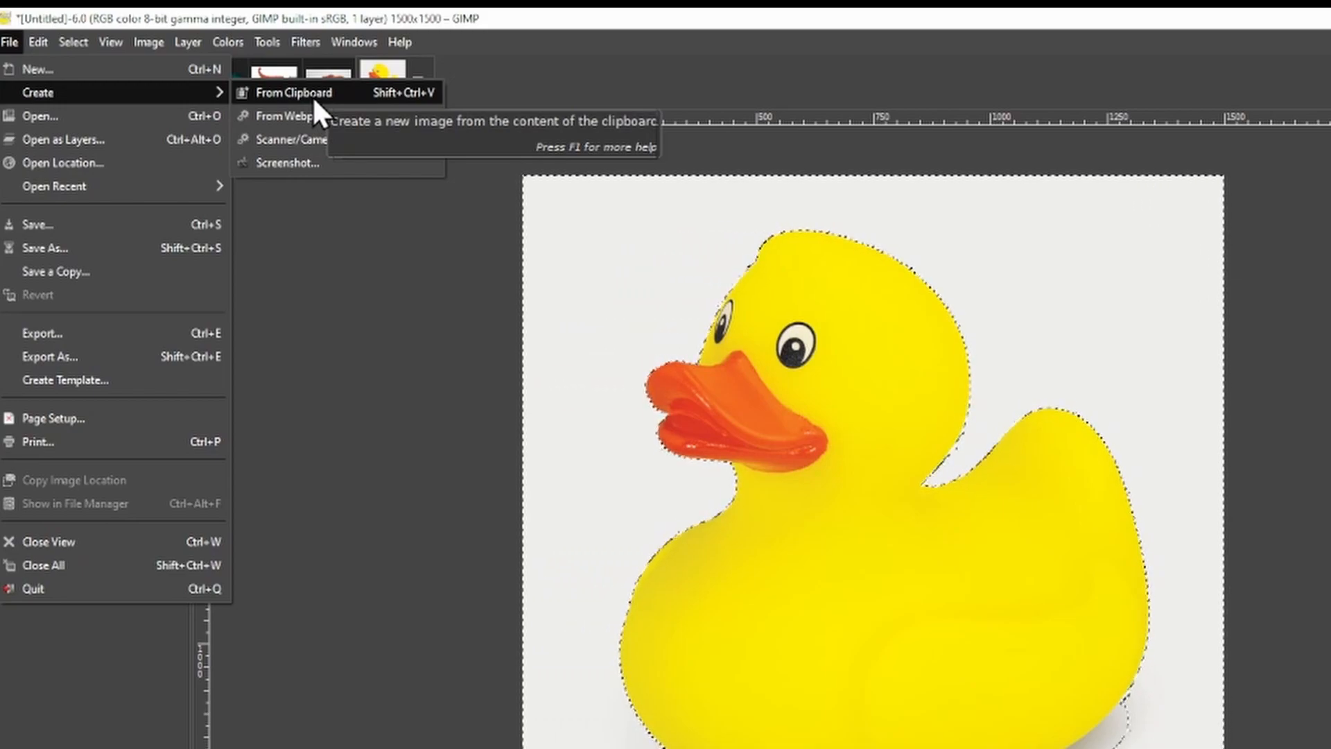
{"action": "left_click", "coordinate": [312, 94]}
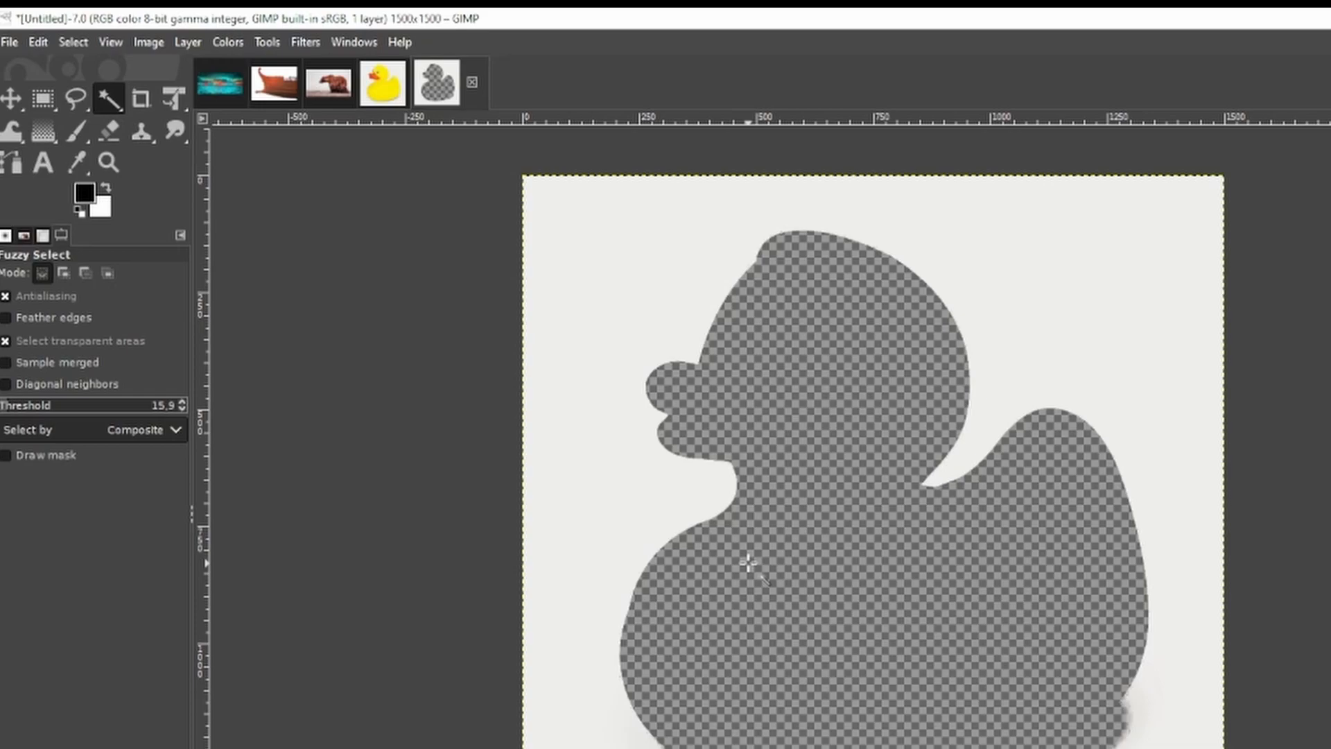
{"action": "left_click", "coordinate": [469, 72]}
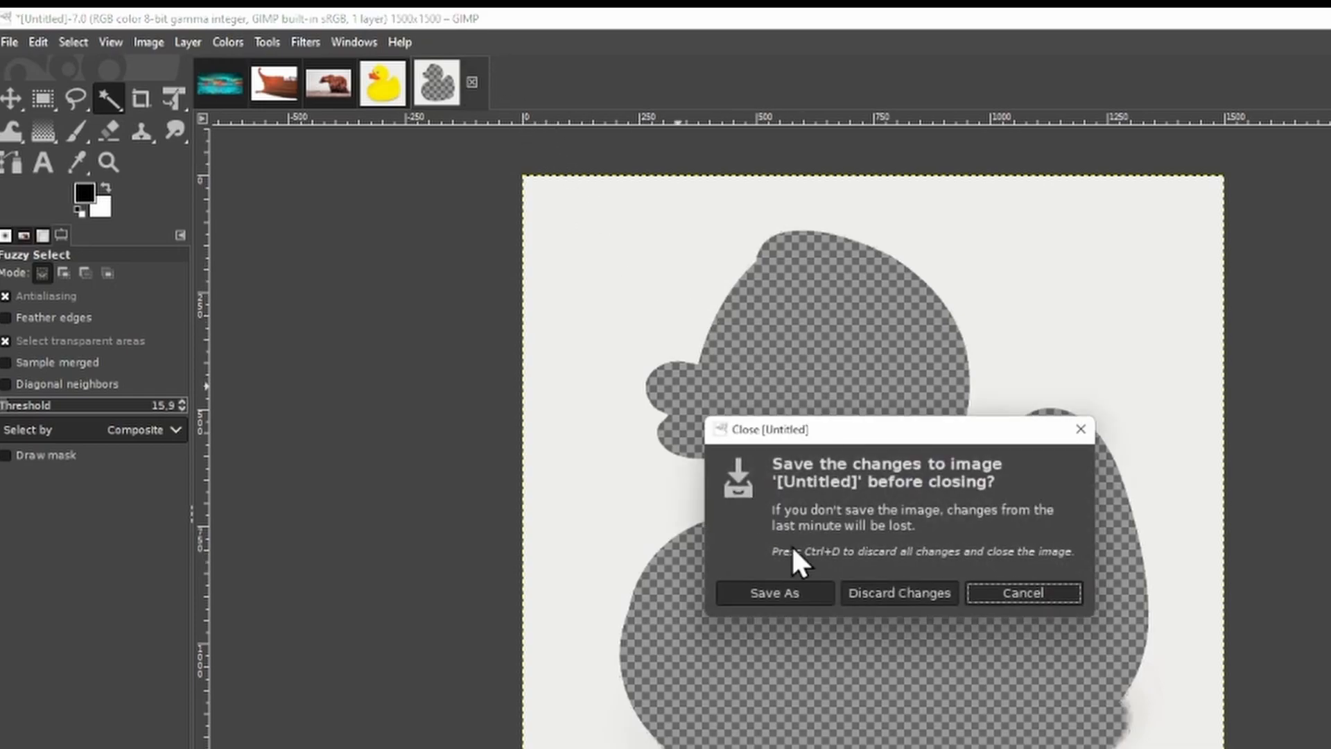
{"action": "left_click", "coordinate": [914, 591]}
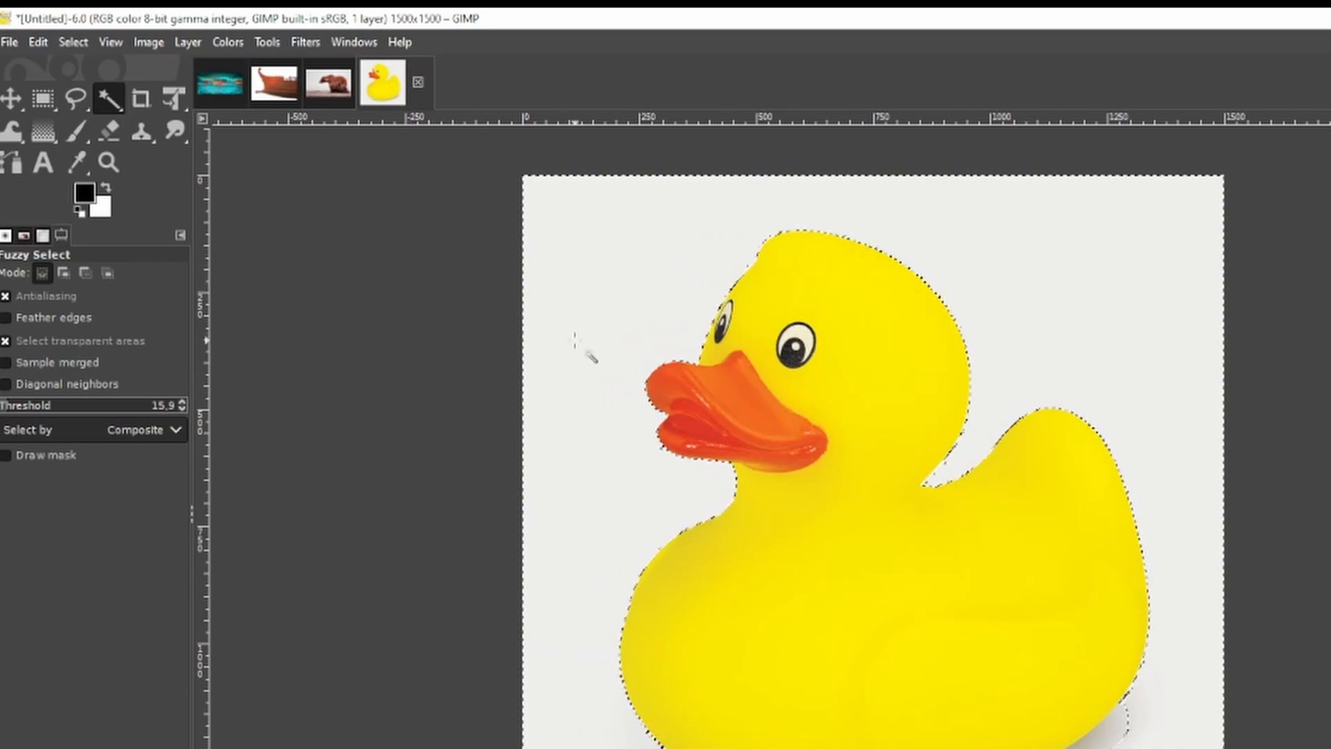
Step: Reselect the light background around the duck with Fuzzy Select and invert the selection so it covers the duck
{"action": "left_click", "coordinate": [1053, 564]}
{"action": "left_click", "coordinate": [737, 398]}
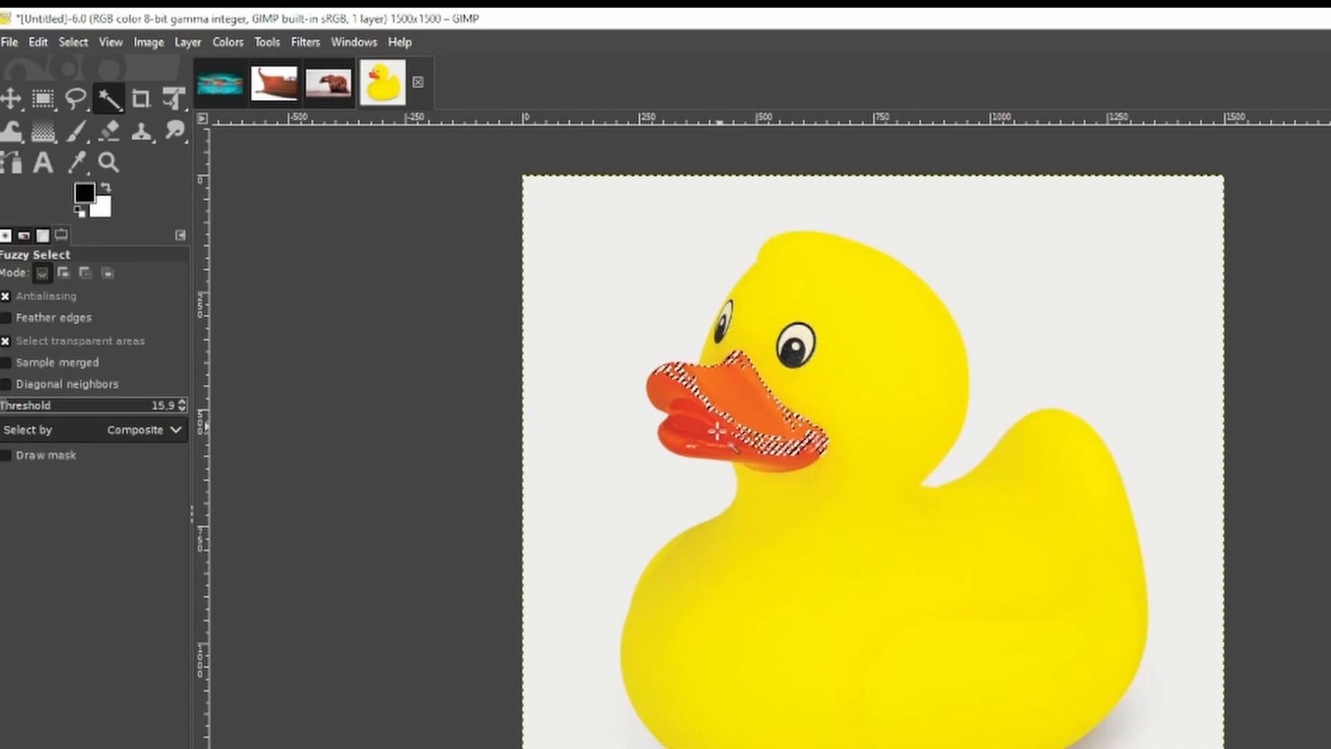
{"action": "left_click", "coordinate": [599, 496]}
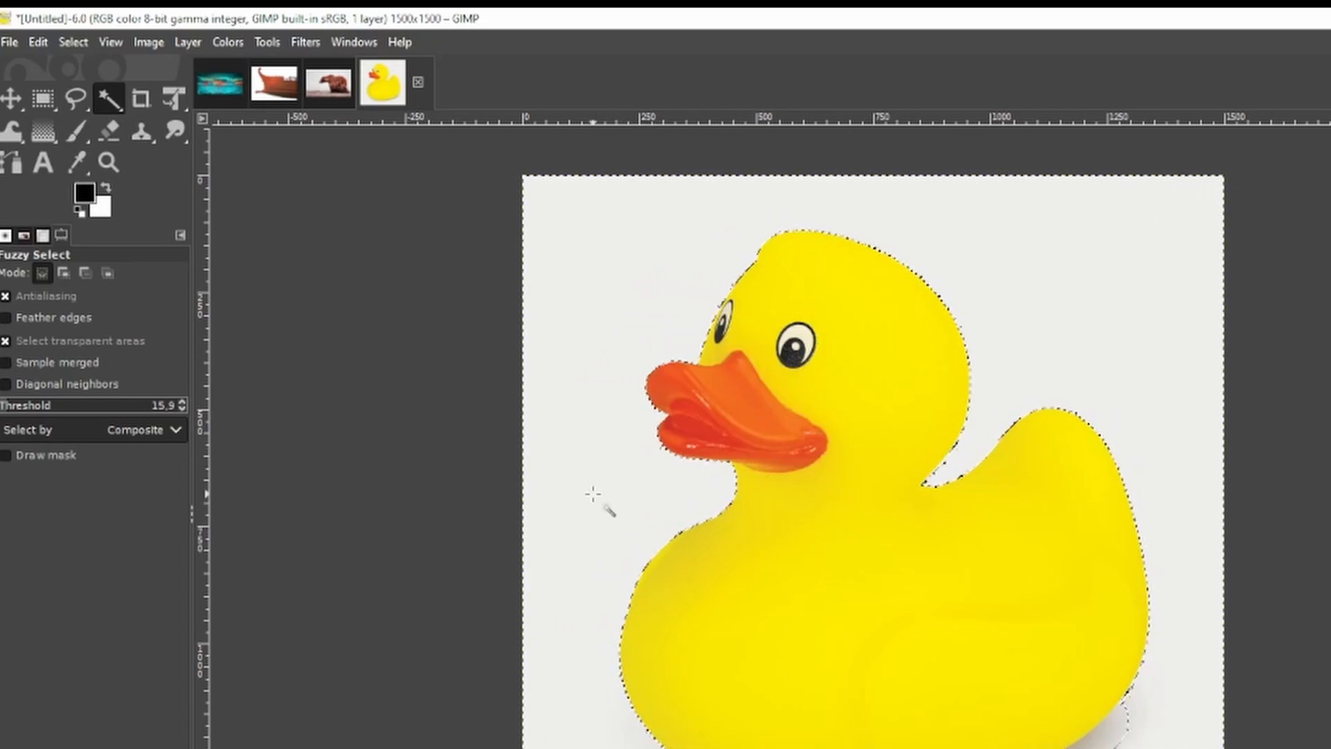
{"action": "right_click", "coordinate": [570, 350]}
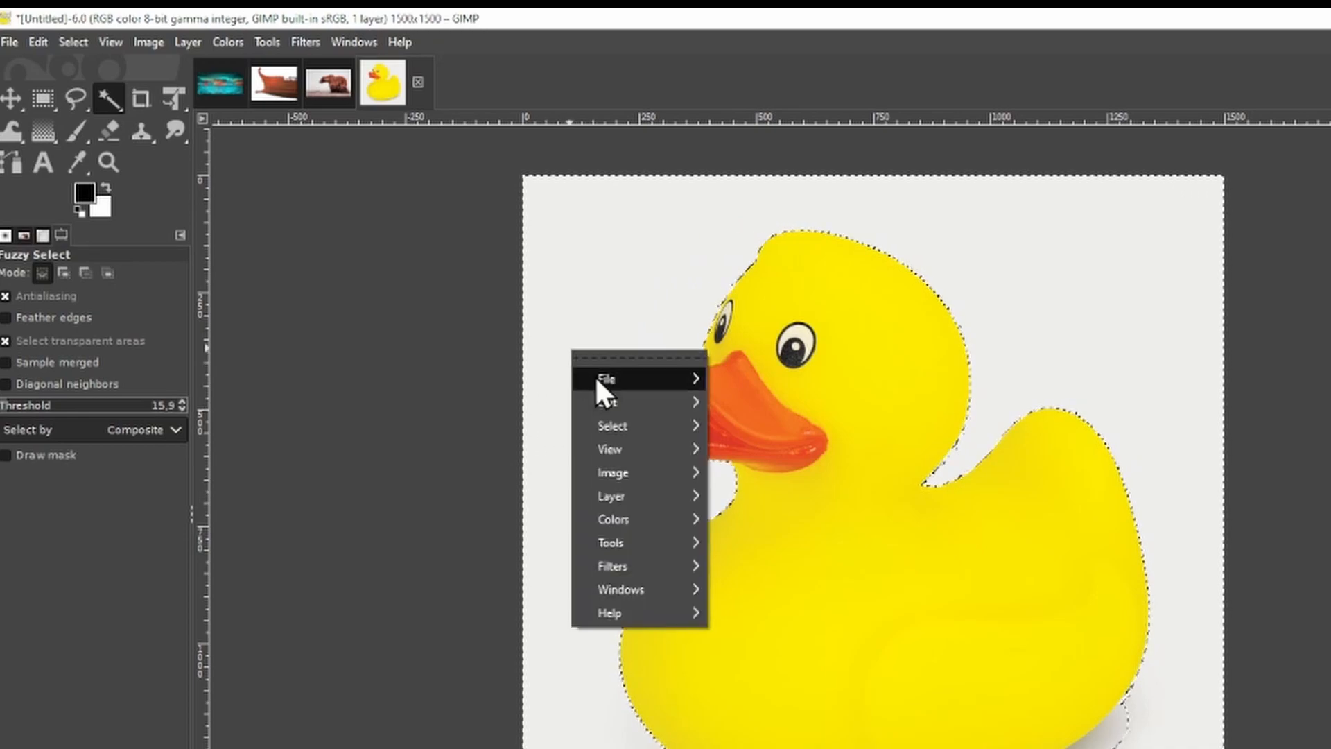
{"action": "mouse_move", "coordinate": [640, 433]}
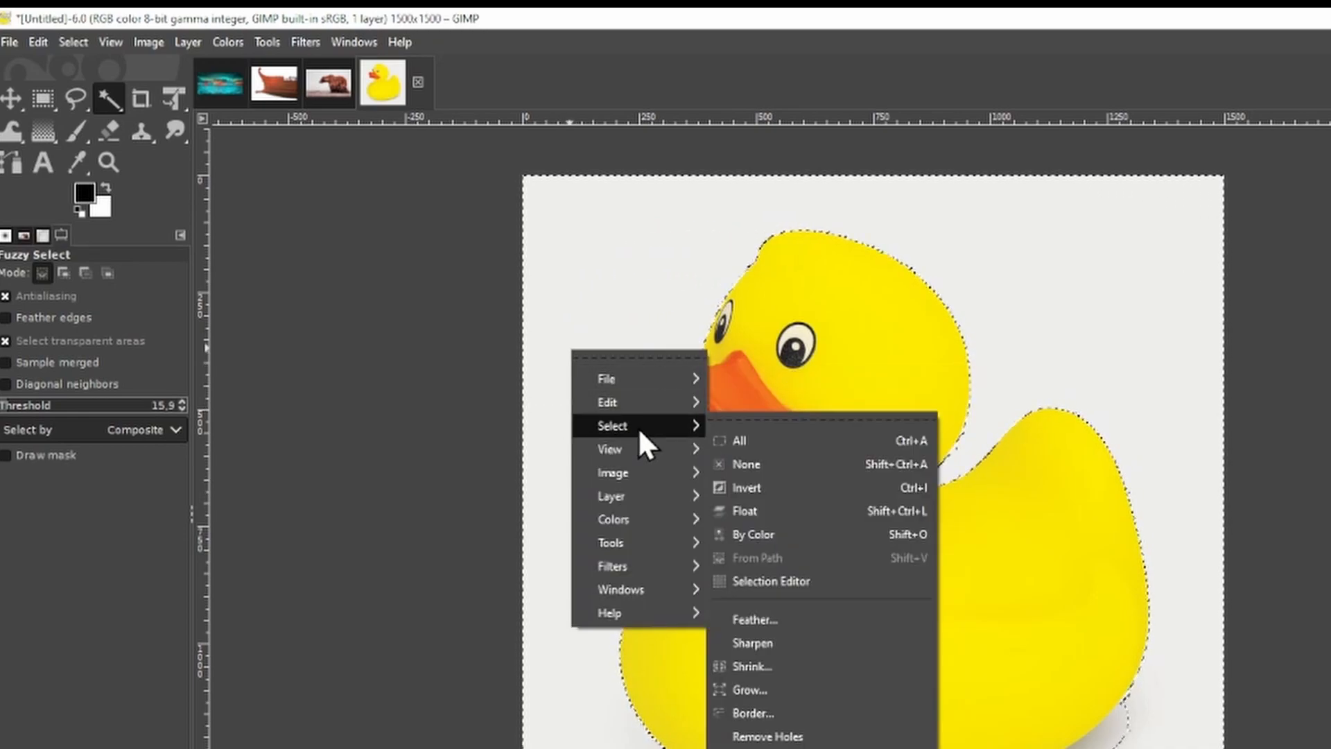
{"action": "left_click", "coordinate": [847, 492]}
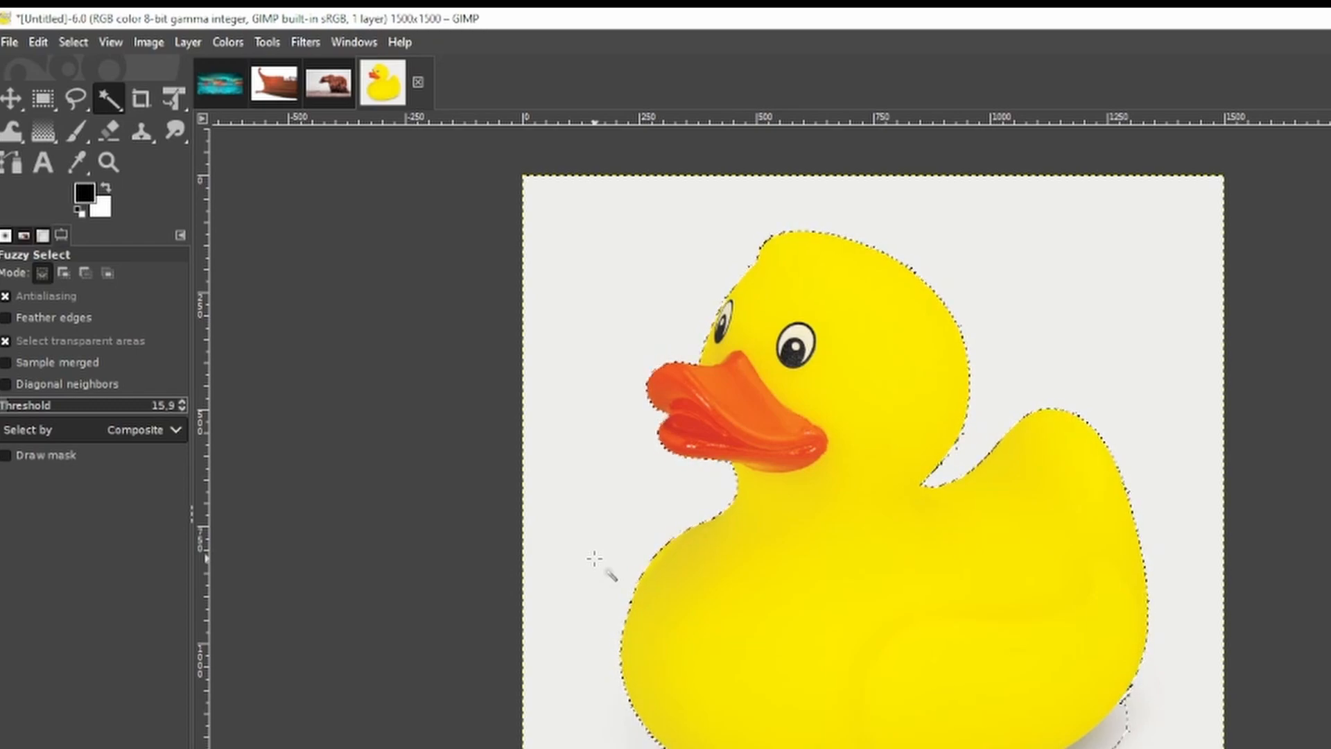
Step: Copy the selected duck and create a new image from the clipboard
{"action": "right_click", "coordinate": [627, 471]}
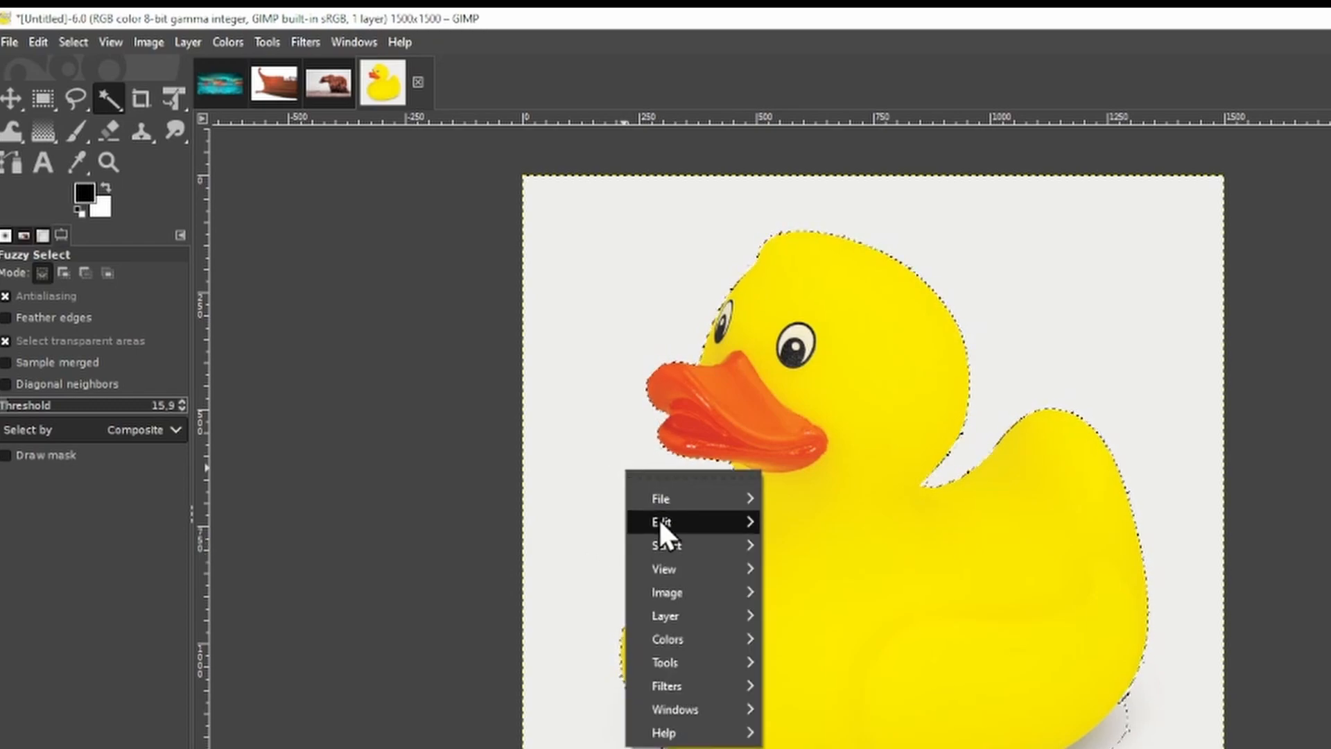
{"action": "mouse_move", "coordinate": [658, 518]}
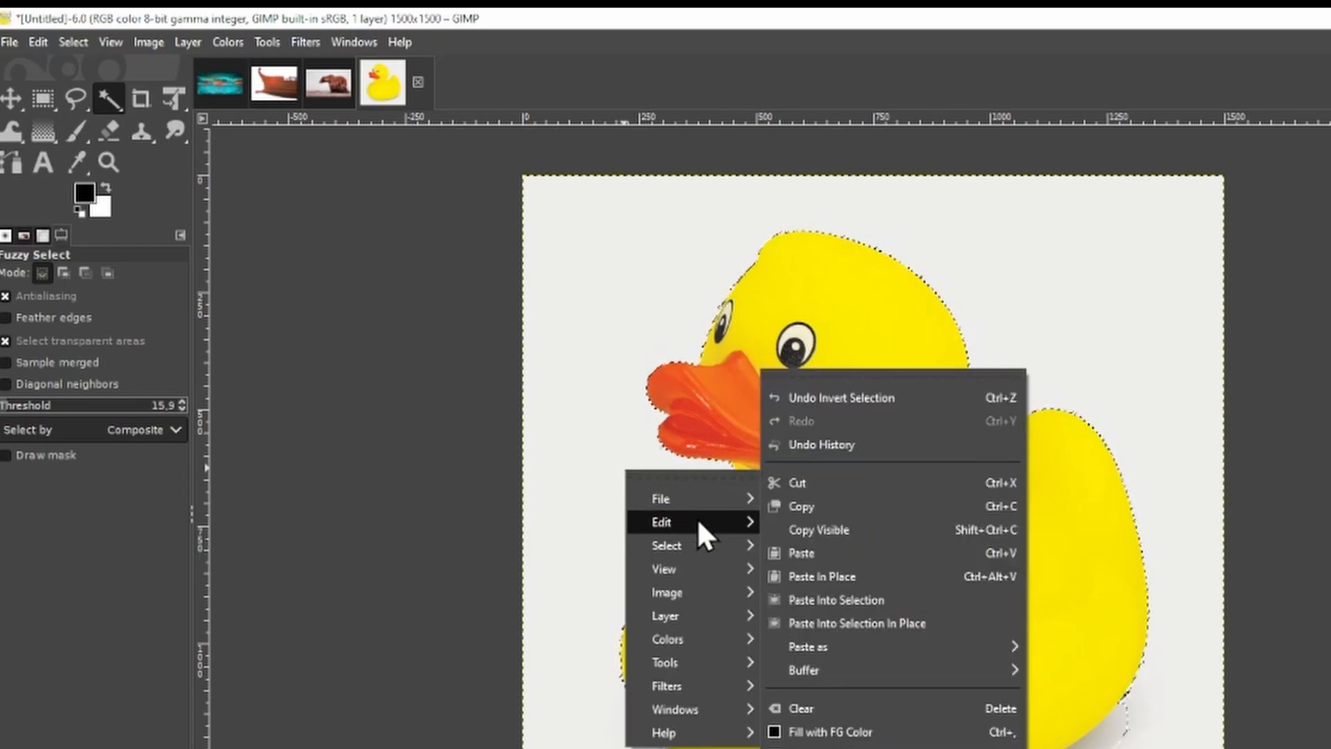
{"action": "left_click", "coordinate": [839, 506]}
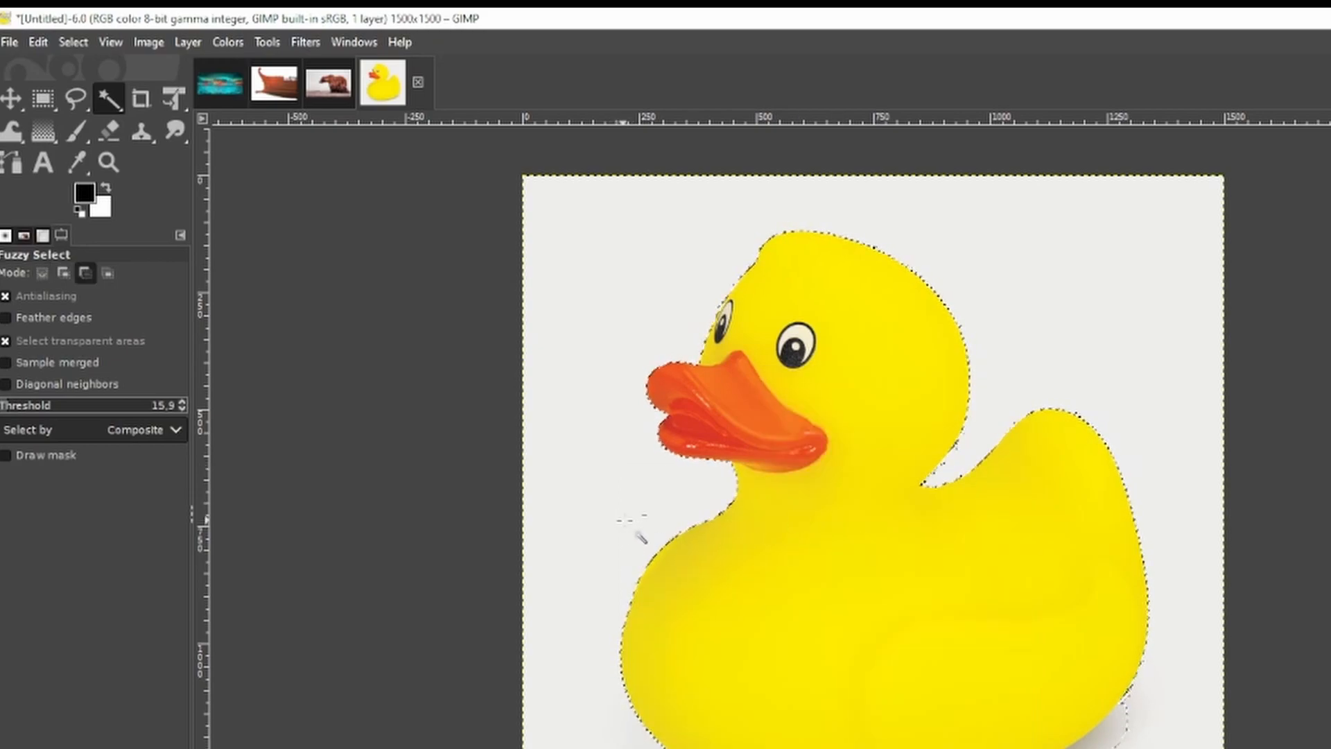
{"action": "left_click", "coordinate": [9, 40]}
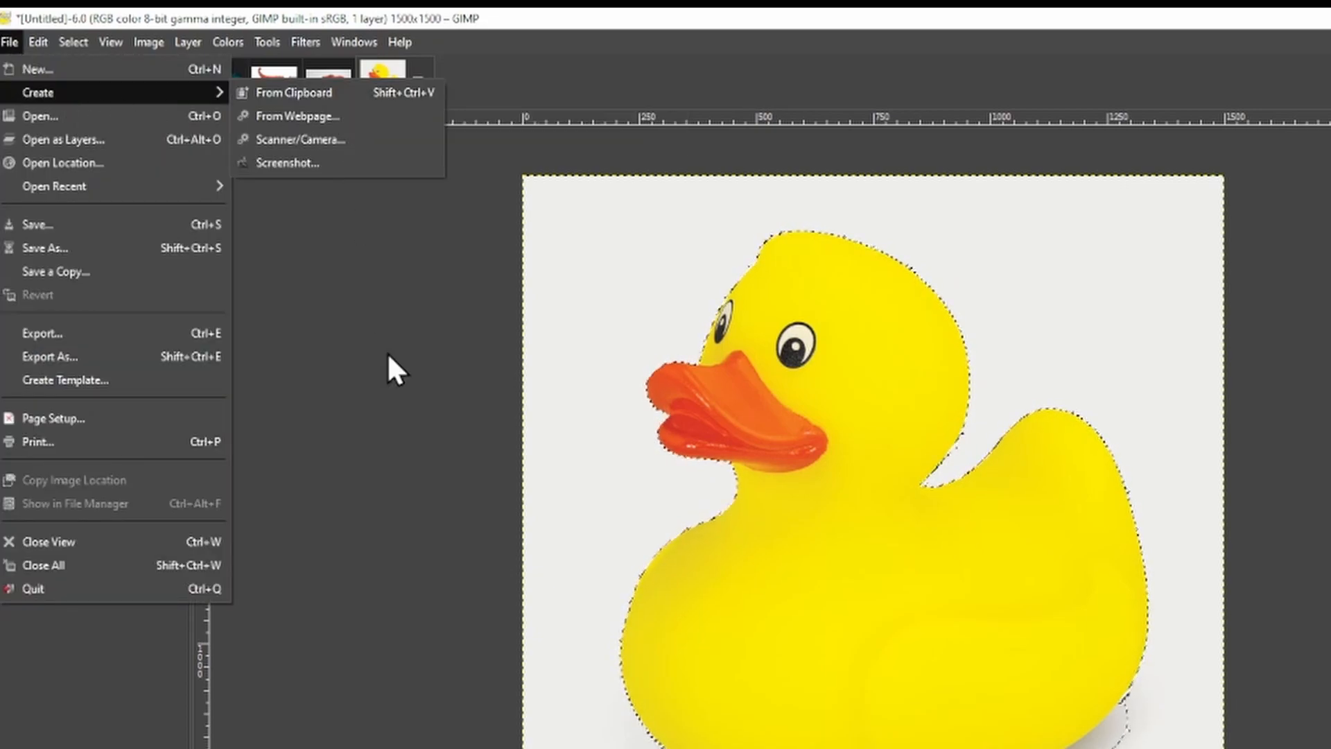
{"action": "left_click", "coordinate": [416, 474]}
{"action": "key", "text": "shift+ctrl+v"}
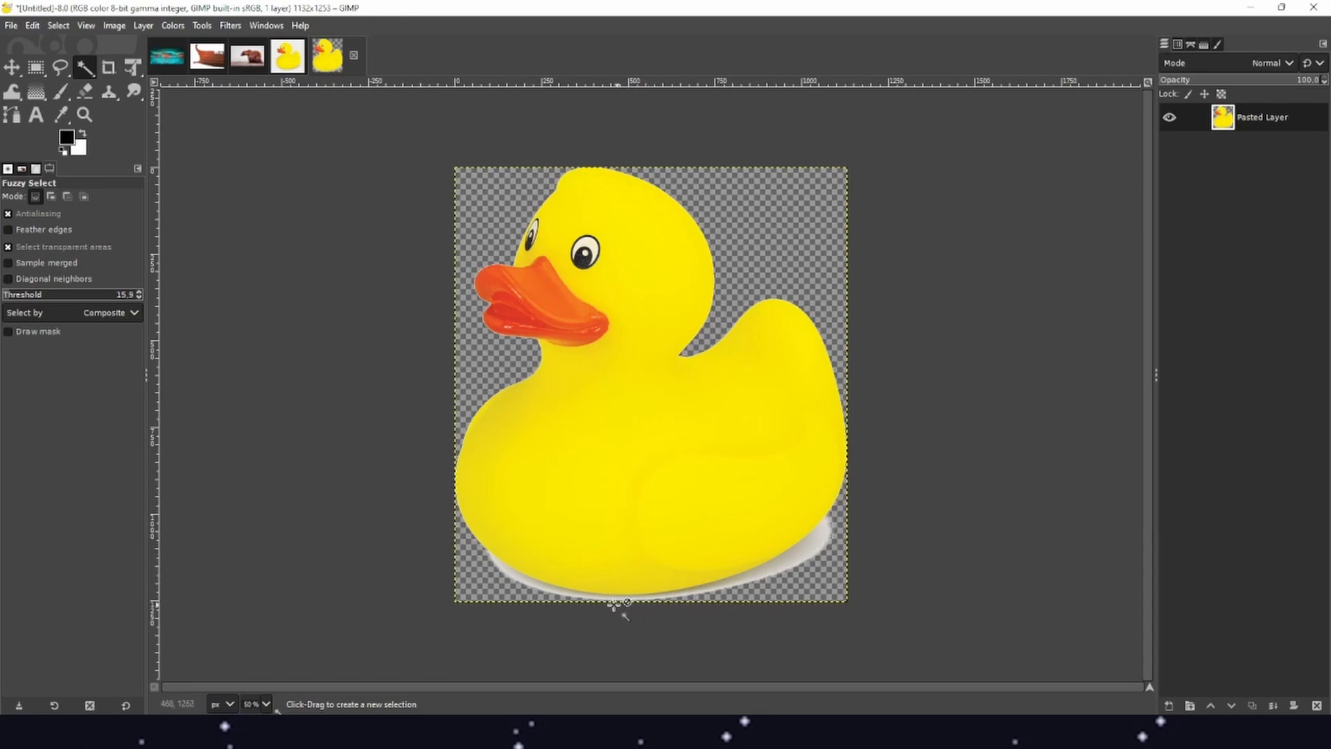
Step: Try erasing the grey shadow along the duck's underside with the Eraser, and undo the strokes
{"action": "scroll", "coordinate": [655, 596], "scroll_direction": "up", "scroll_amount": 2, "text": "ctrl"}
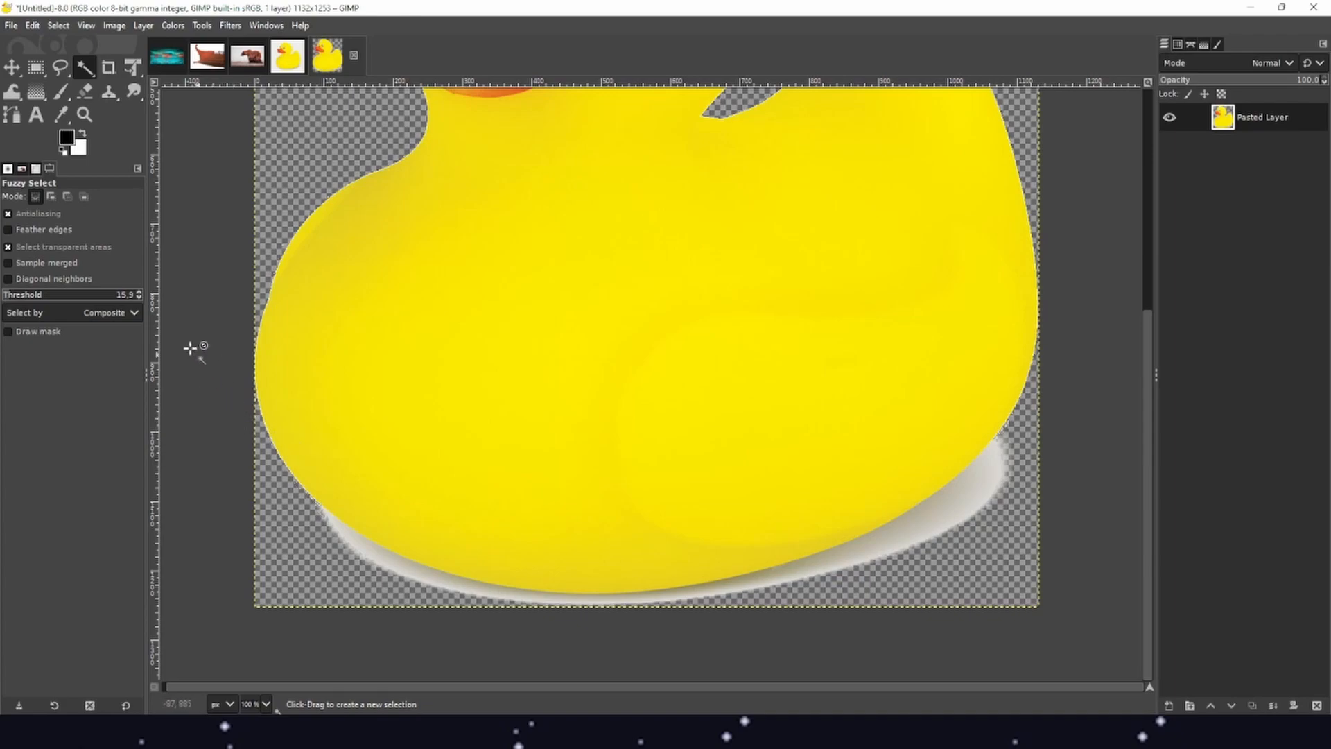
{"action": "left_click", "coordinate": [86, 92]}
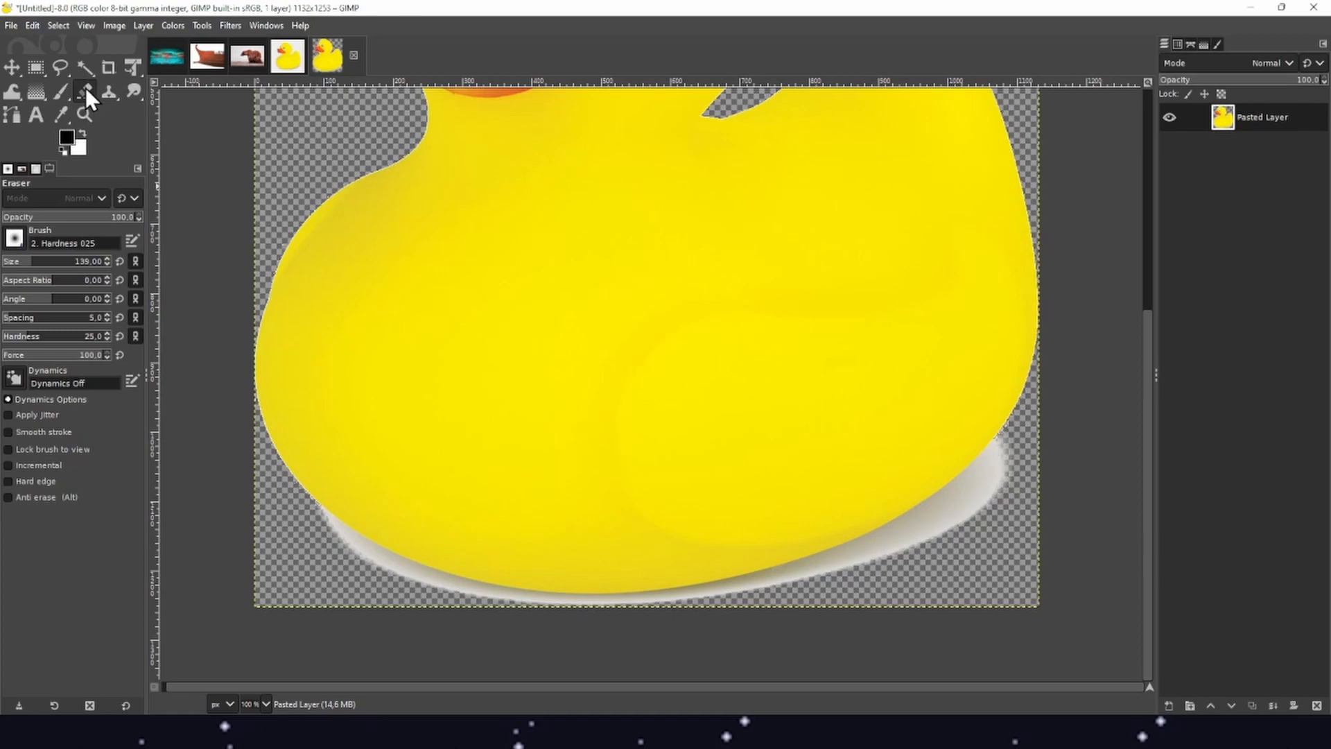
{"action": "mouse_move", "coordinate": [291, 572]}
{"action": "left_mouse_down"}
{"action": "mouse_move", "coordinate": [478, 596]}
{"action": "mouse_move", "coordinate": [634, 595]}
{"action": "mouse_move", "coordinate": [839, 555]}
{"action": "mouse_move", "coordinate": [936, 517]}
{"action": "mouse_move", "coordinate": [1020, 455]}
{"action": "left_mouse_up"}
{"action": "left_click_drag", "start_coordinate": [388, 576], "coordinate": [253, 506]}
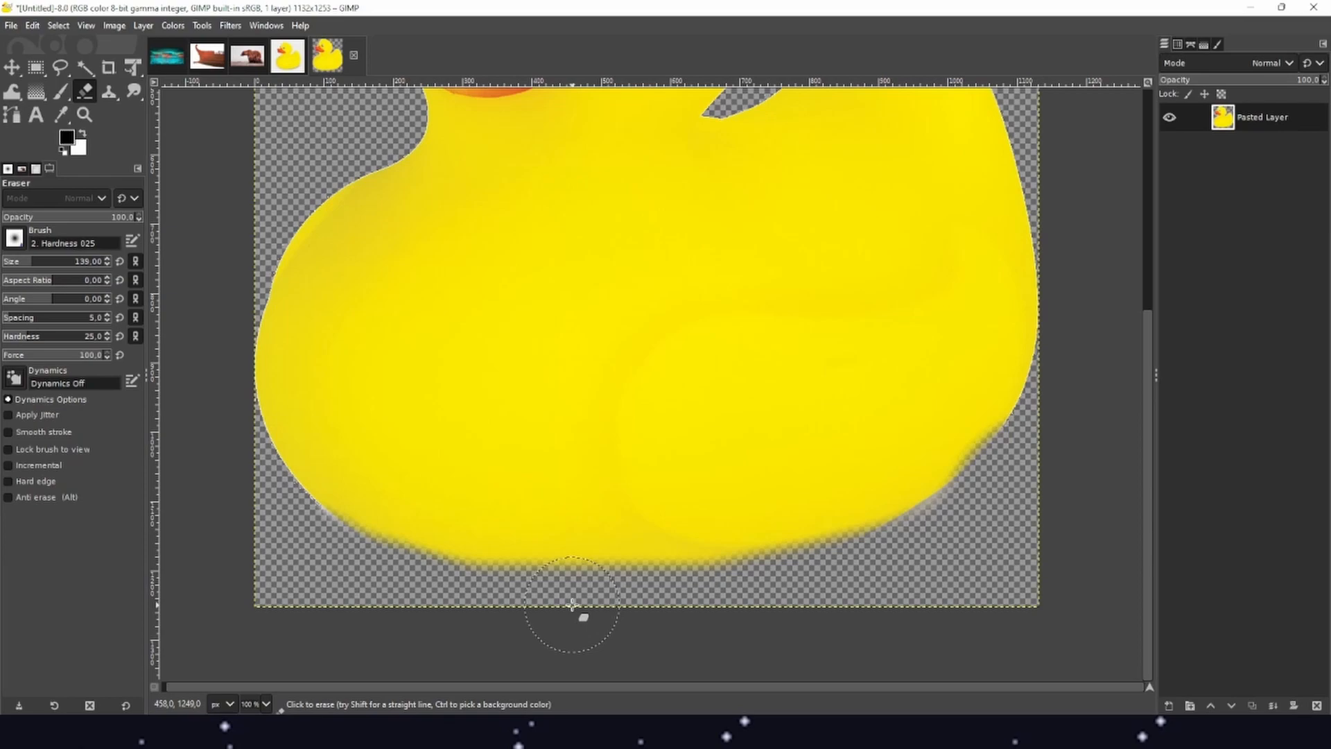
{"action": "key", "text": "ctrl+z"}
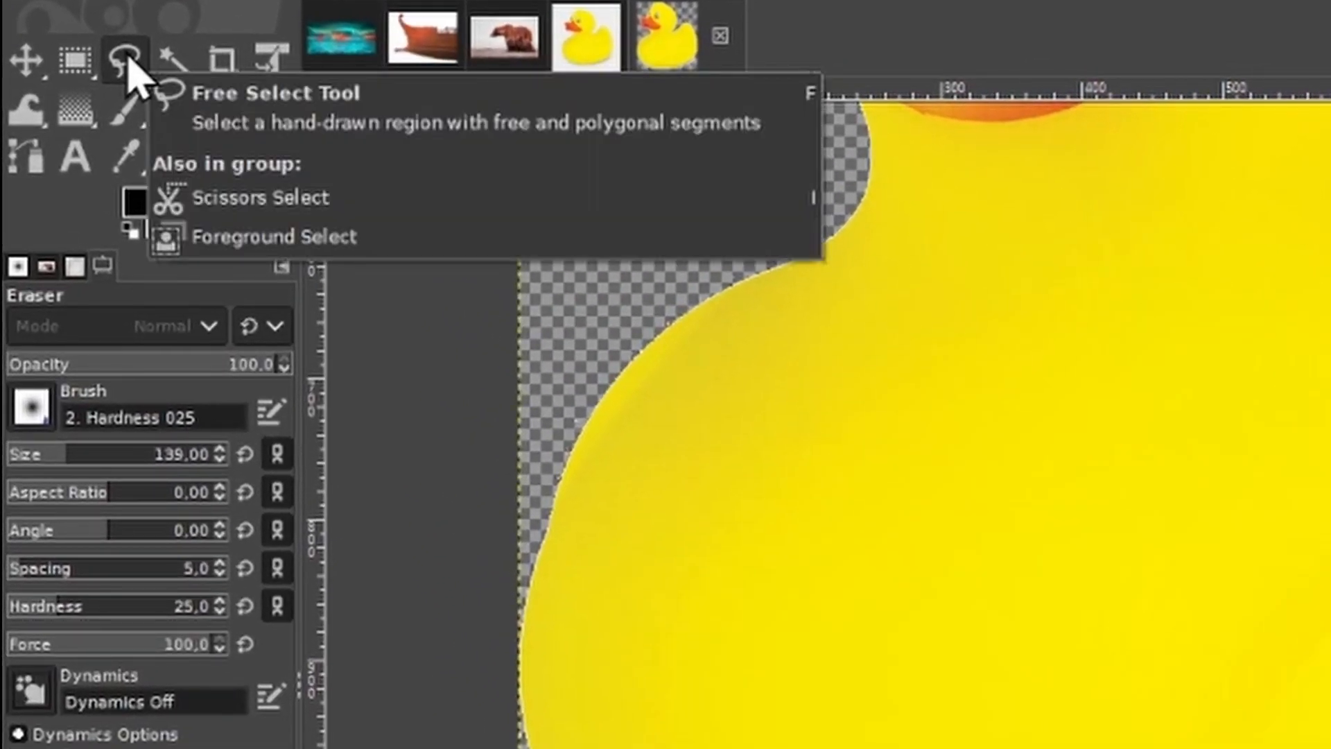
Step: Outline the grey shadow beneath the duck with Free Select, following the duck's underside and closing the loop outside the canvas
{"action": "left_click", "coordinate": [125, 61]}
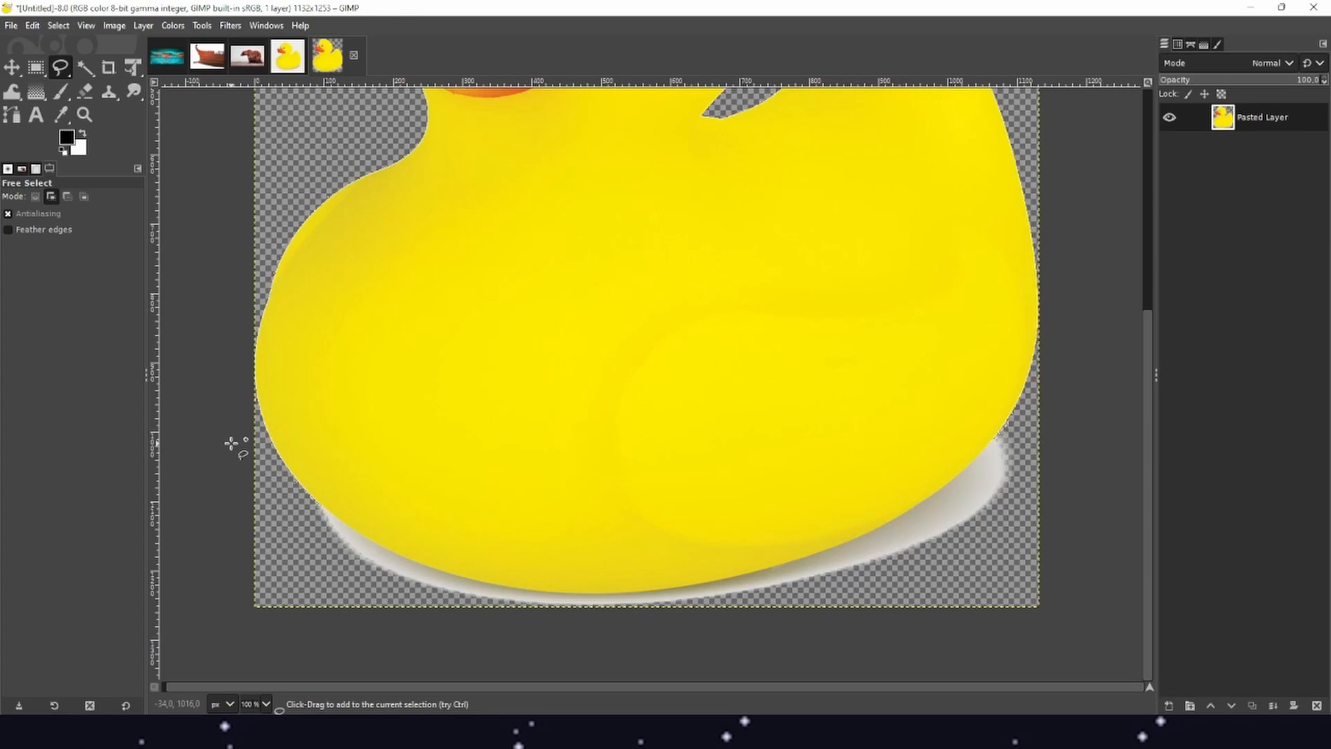
{"action": "scroll", "coordinate": [537, 525], "scroll_direction": "up", "scroll_amount": 2}
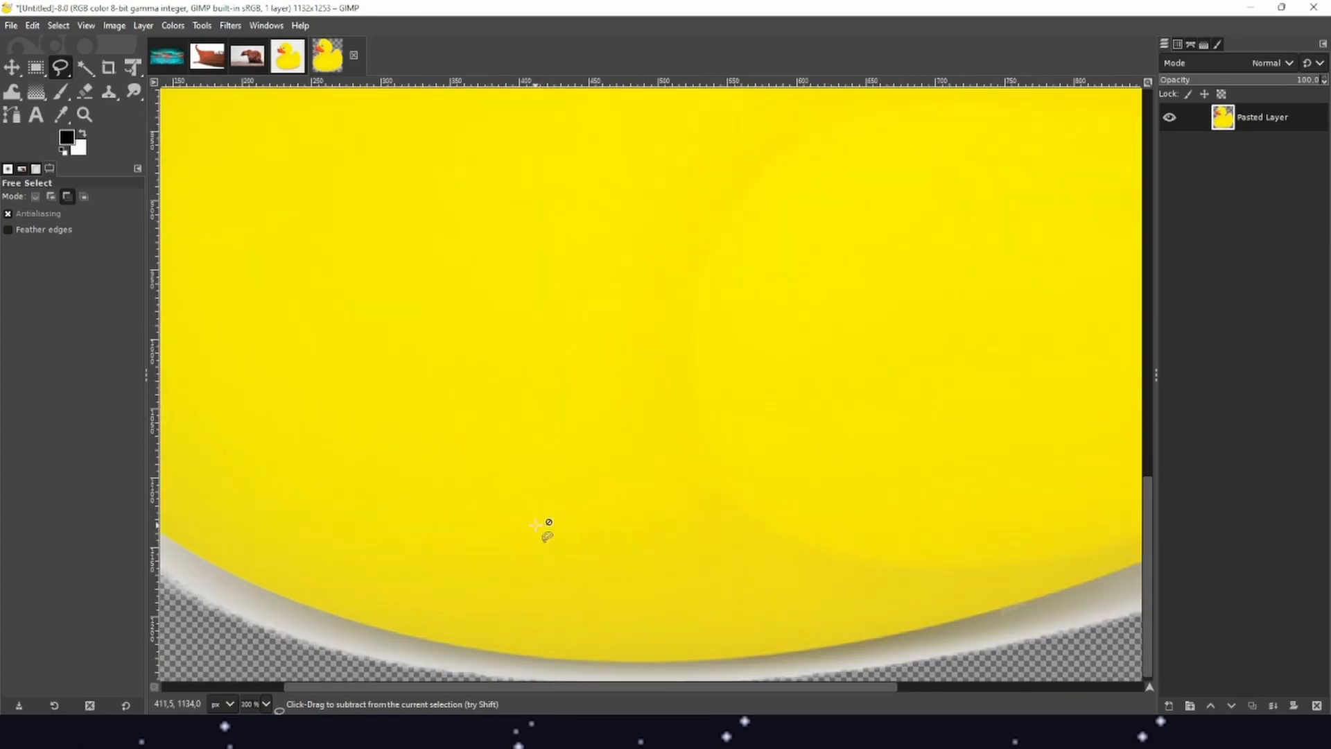
{"action": "scroll", "coordinate": [539, 526], "scroll_direction": "down", "scroll_amount": 1}
{"action": "scroll", "coordinate": [560, 529], "scroll_direction": "down", "scroll_amount": 1}
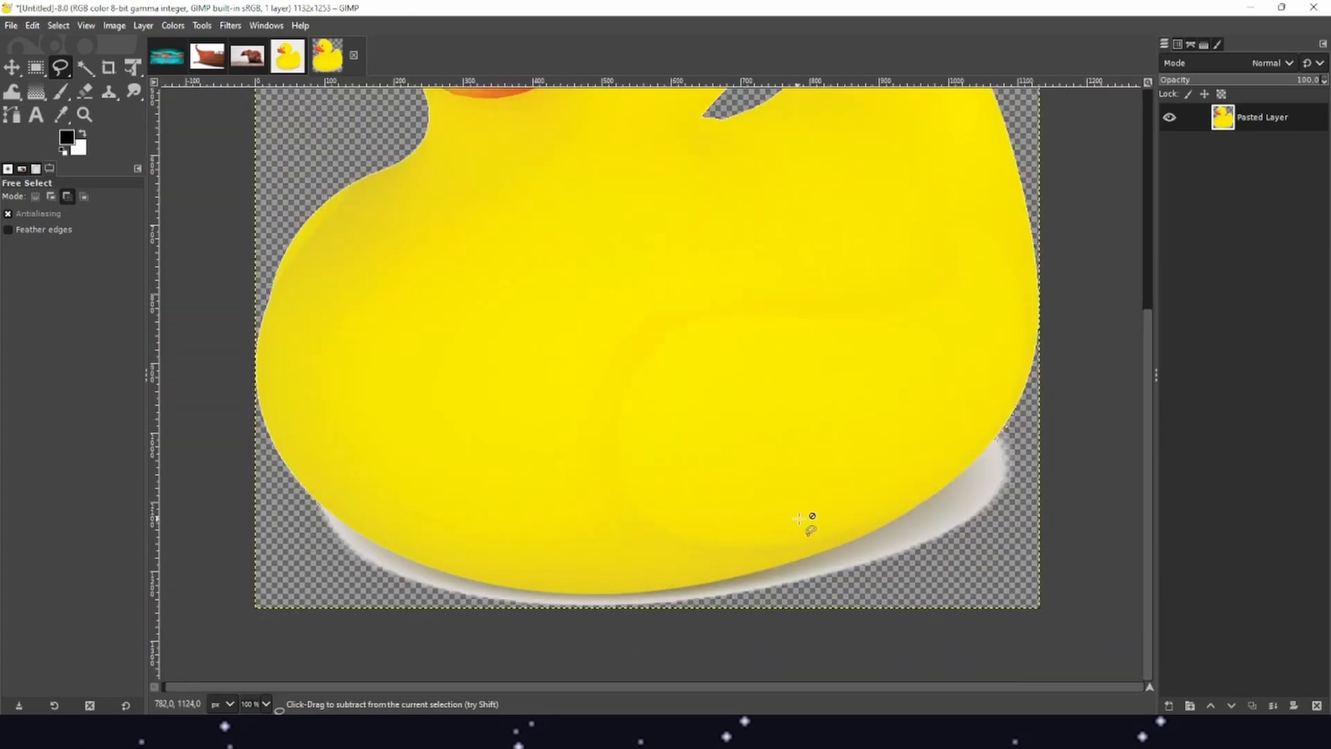
{"action": "scroll", "coordinate": [806, 521], "scroll_direction": "up", "scroll_amount": 1}
{"action": "scroll", "coordinate": [624, 533], "scroll_direction": "down", "scroll_amount": 1}
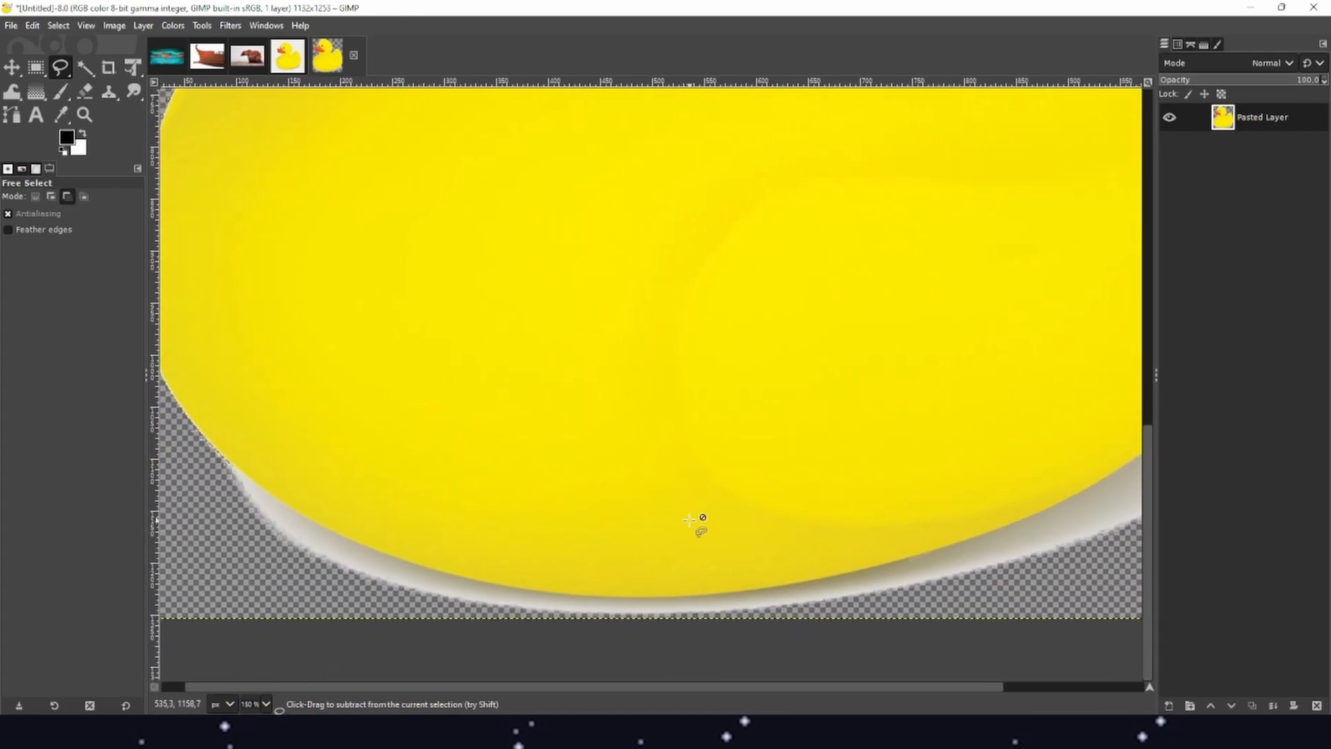
{"action": "scroll", "coordinate": [700, 518], "scroll_direction": "down", "scroll_amount": 1}
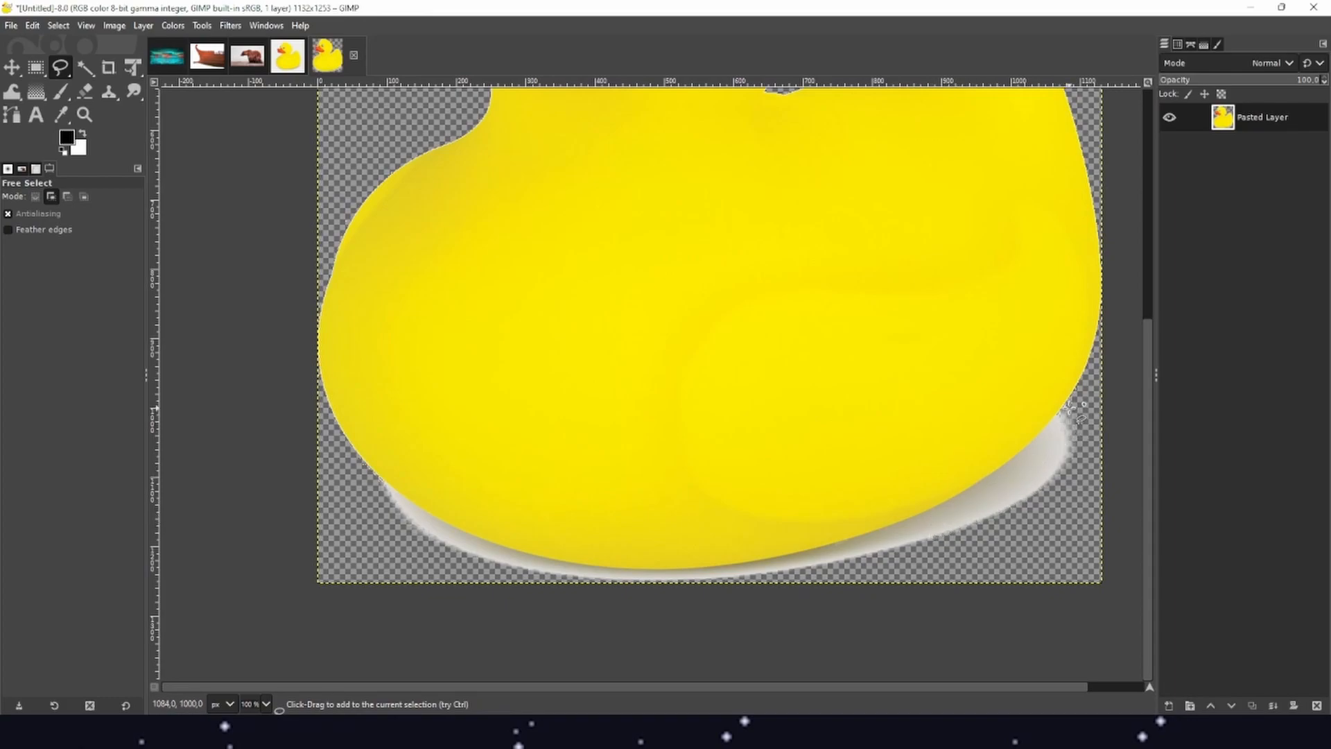
{"action": "left_click", "coordinate": [1068, 409]}
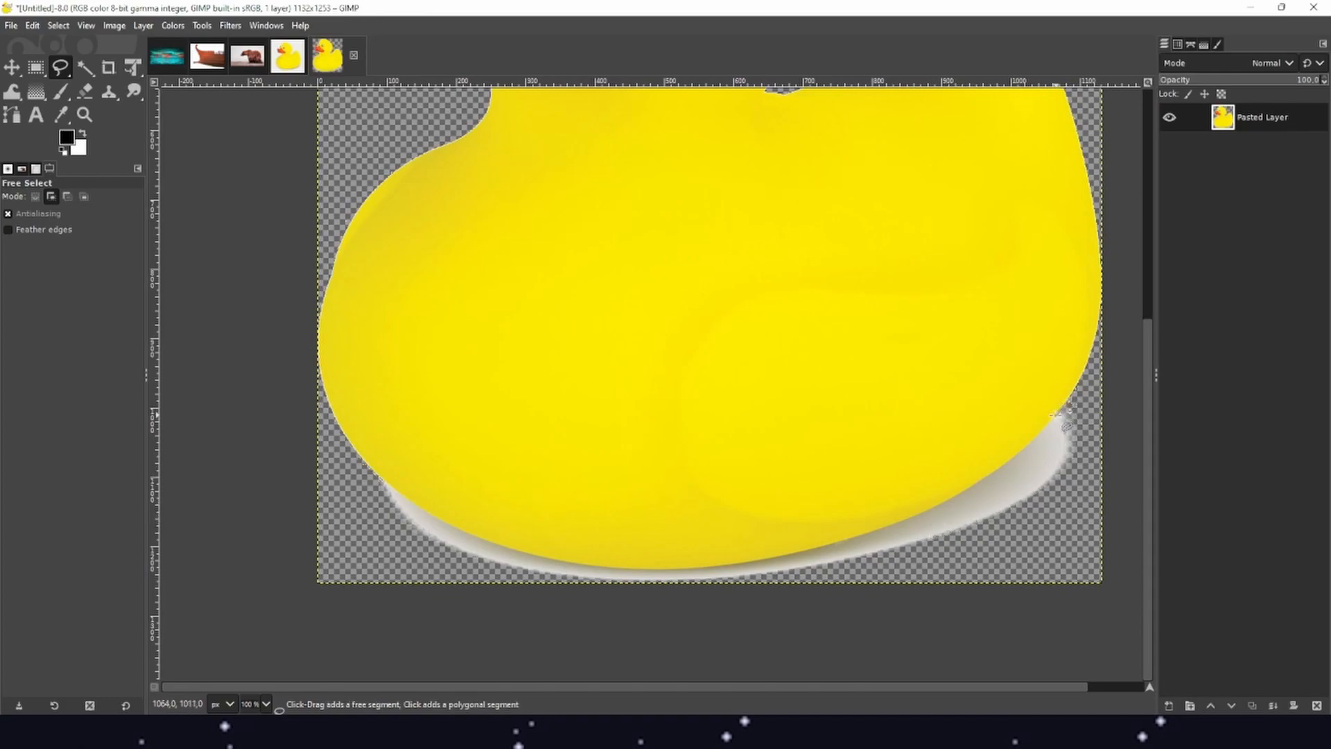
{"action": "mouse_move", "coordinate": [1047, 427]}
{"action": "left_mouse_down"}
{"action": "mouse_move", "coordinate": [1001, 475]}
{"action": "mouse_move", "coordinate": [848, 536]}
{"action": "mouse_move", "coordinate": [677, 570]}
{"action": "mouse_move", "coordinate": [516, 555]}
{"action": "mouse_move", "coordinate": [296, 461]}
{"action": "mouse_move", "coordinate": [306, 573]}
{"action": "mouse_move", "coordinate": [512, 640]}
{"action": "mouse_move", "coordinate": [1069, 565]}
{"action": "mouse_move", "coordinate": [1187, 503]}
{"action": "mouse_move", "coordinate": [1121, 403]}
{"action": "left_mouse_up"}
{"action": "double_click", "coordinate": [1090, 393]}
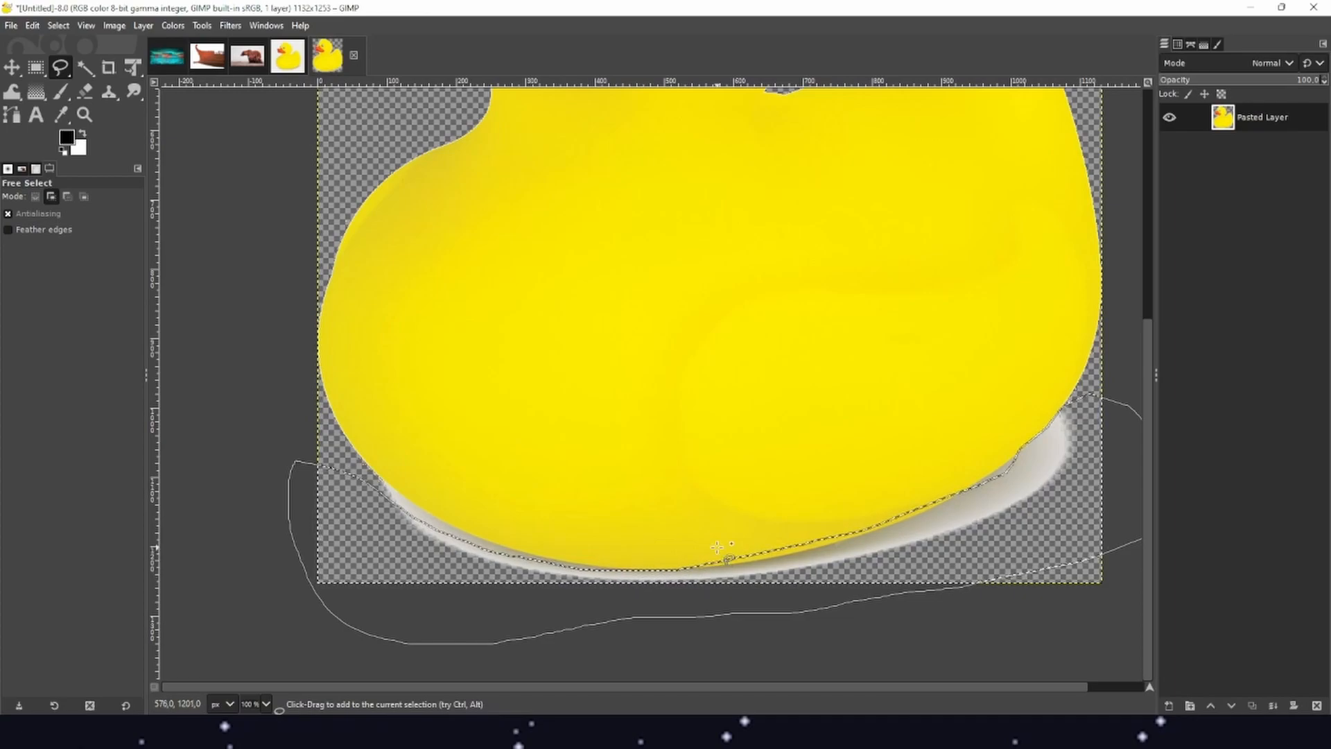
Step: Try replacing the selection with a small Free Select loop over the shadow's wide end, and undo it
{"action": "scroll", "coordinate": [730, 551], "scroll_direction": "up", "scroll_amount": 2}
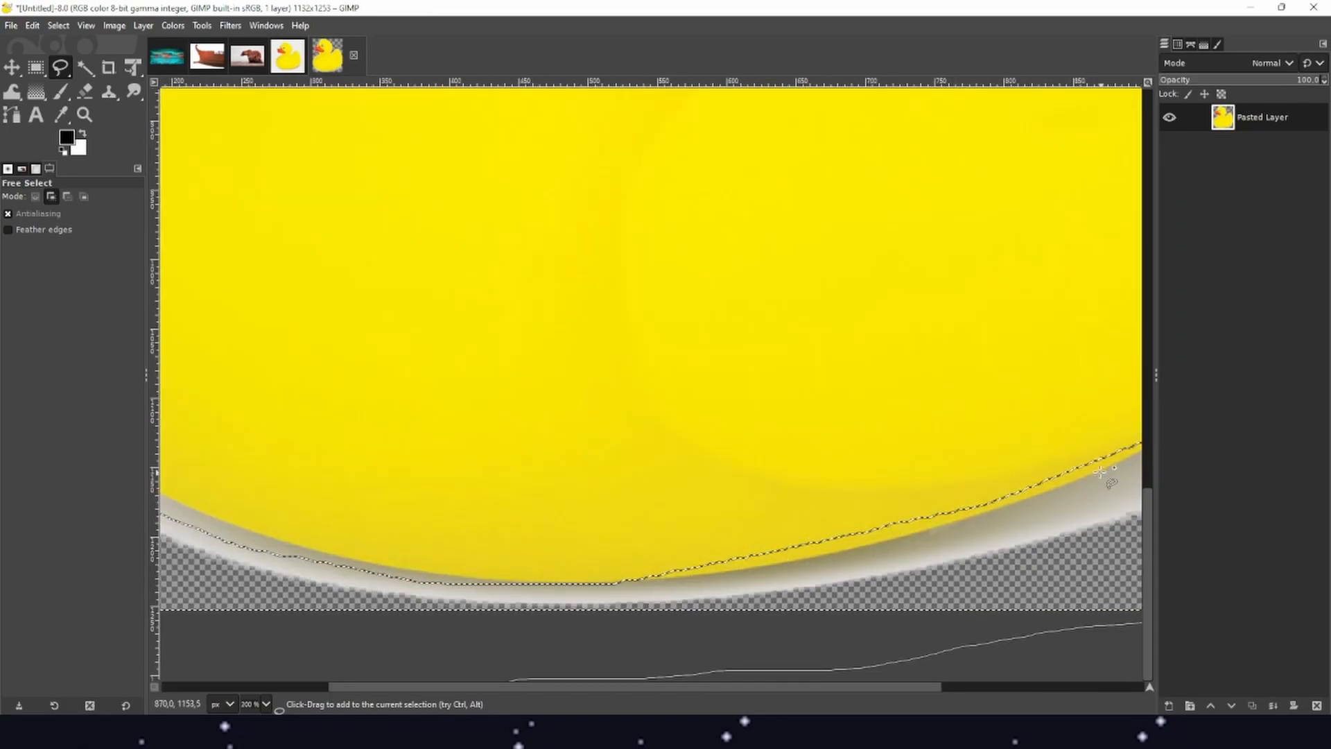
{"action": "scroll", "coordinate": [793, 542], "scroll_direction": "right", "scroll_amount": 5}
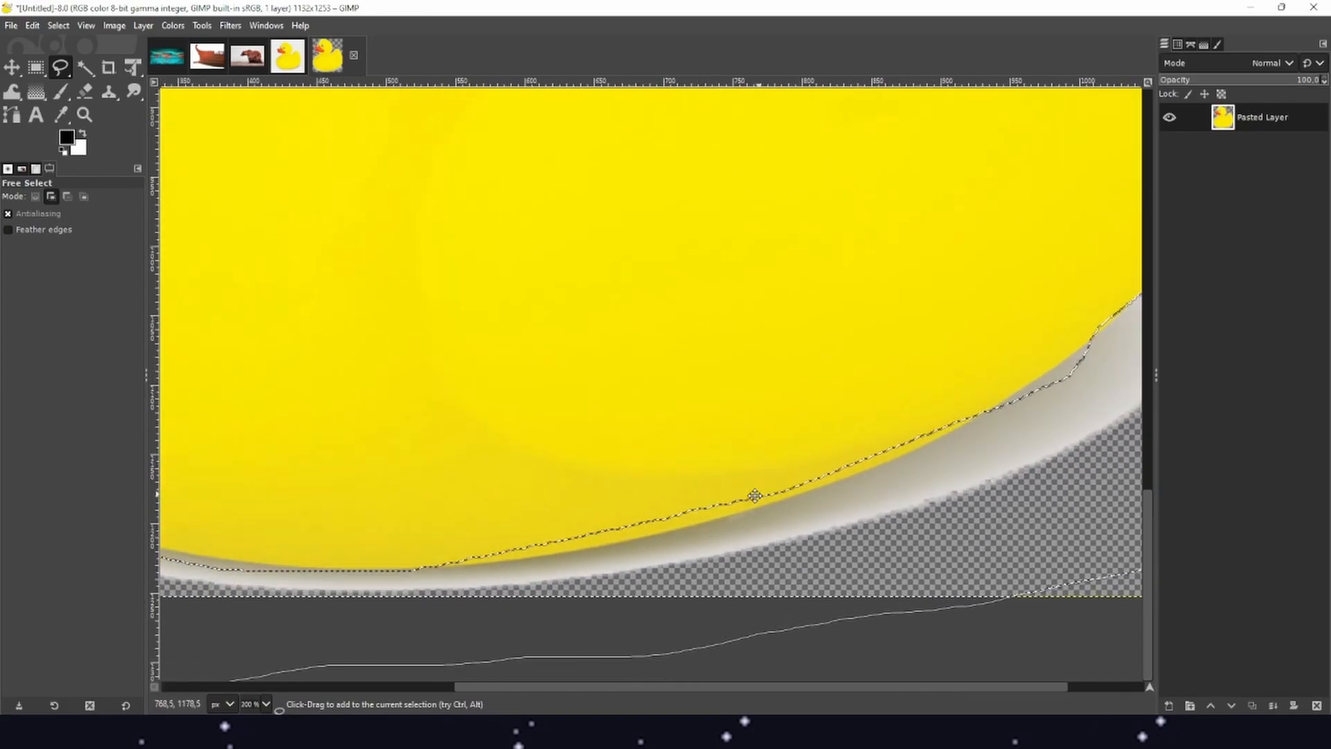
{"action": "scroll", "coordinate": [708, 500], "scroll_direction": "right", "scroll_amount": 1}
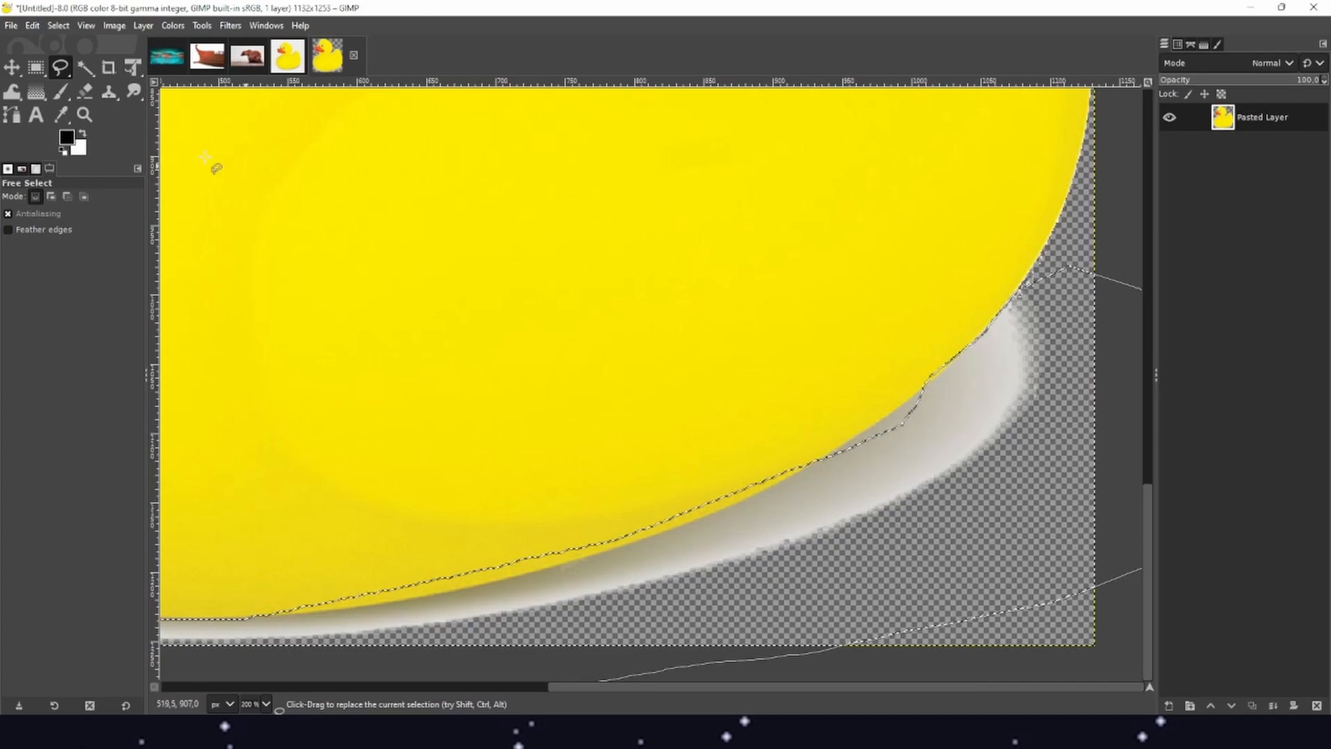
{"action": "left_click", "coordinate": [77, 63]}
{"action": "left_click", "coordinate": [67, 67]}
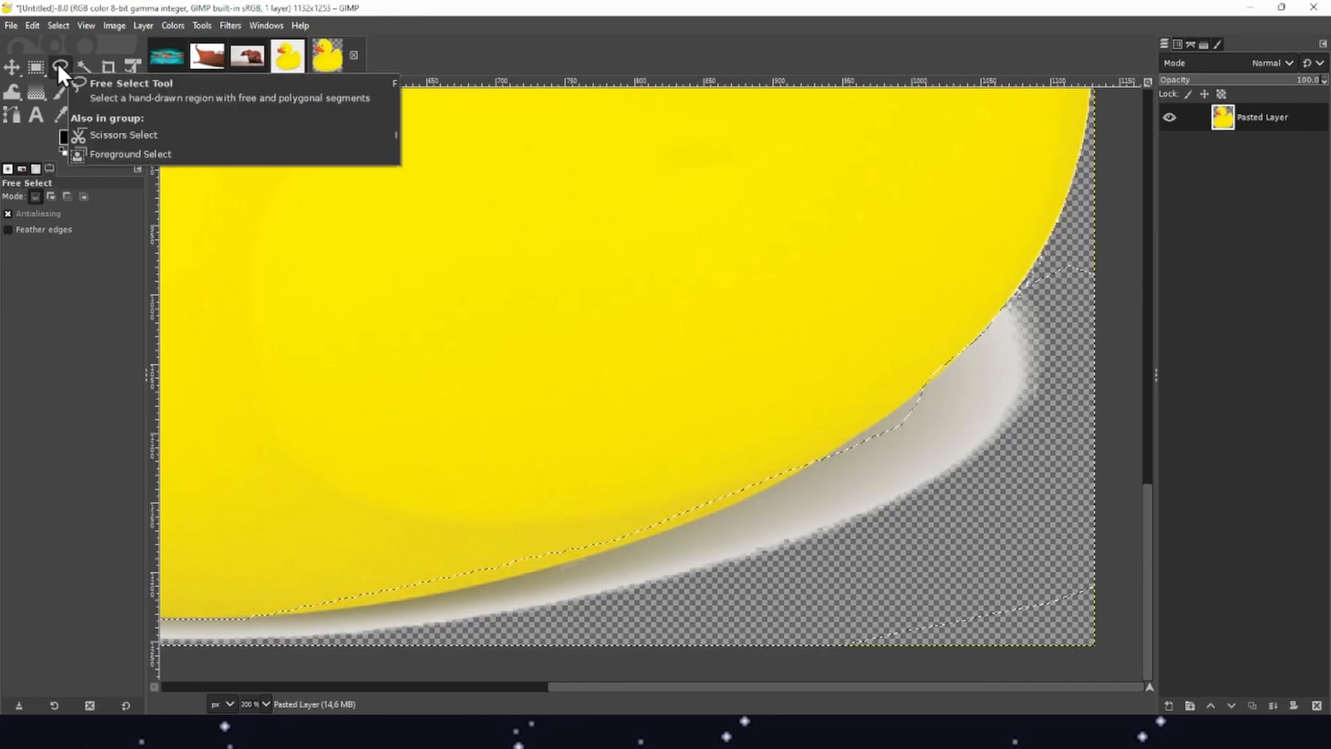
{"action": "mouse_move", "coordinate": [900, 261]}
{"action": "left_mouse_down"}
{"action": "mouse_move", "coordinate": [751, 403]}
{"action": "mouse_move", "coordinate": [809, 531]}
{"action": "mouse_move", "coordinate": [951, 492]}
{"action": "mouse_move", "coordinate": [950, 304]}
{"action": "left_mouse_up"}
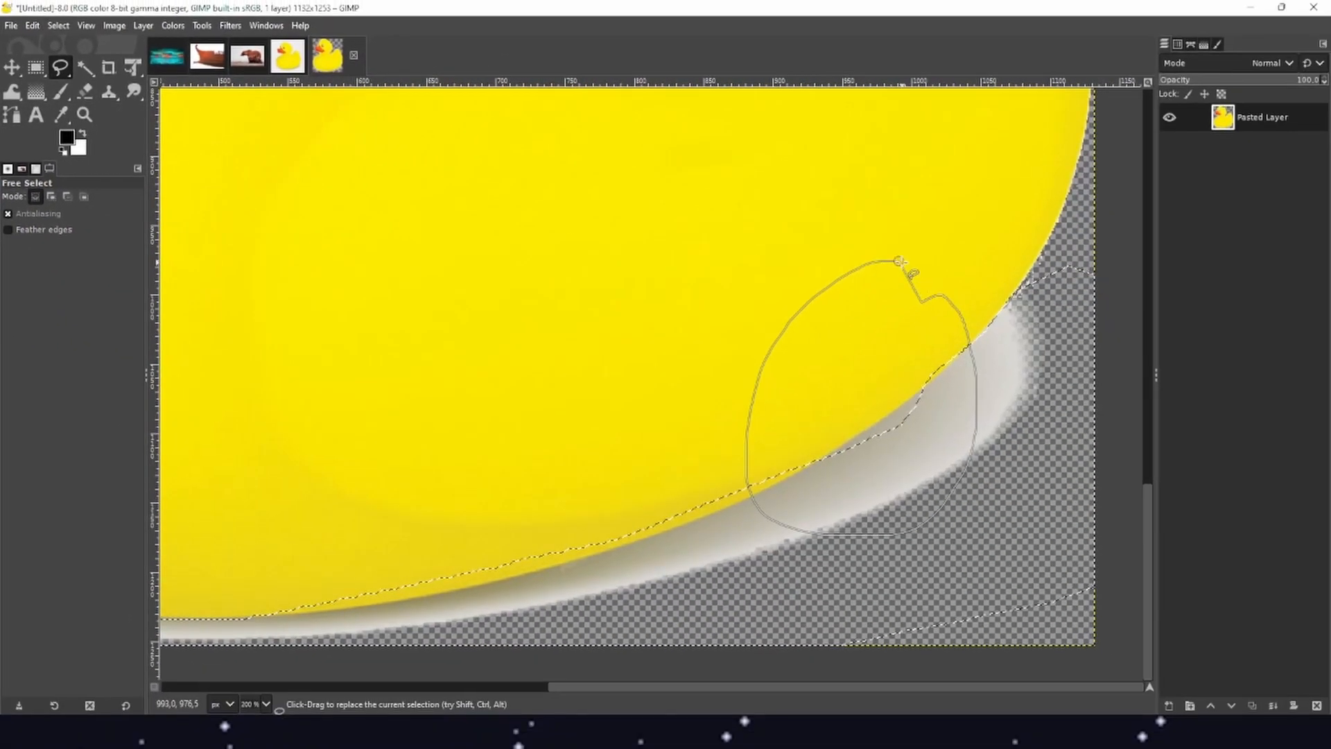
{"action": "left_click", "coordinate": [899, 261]}
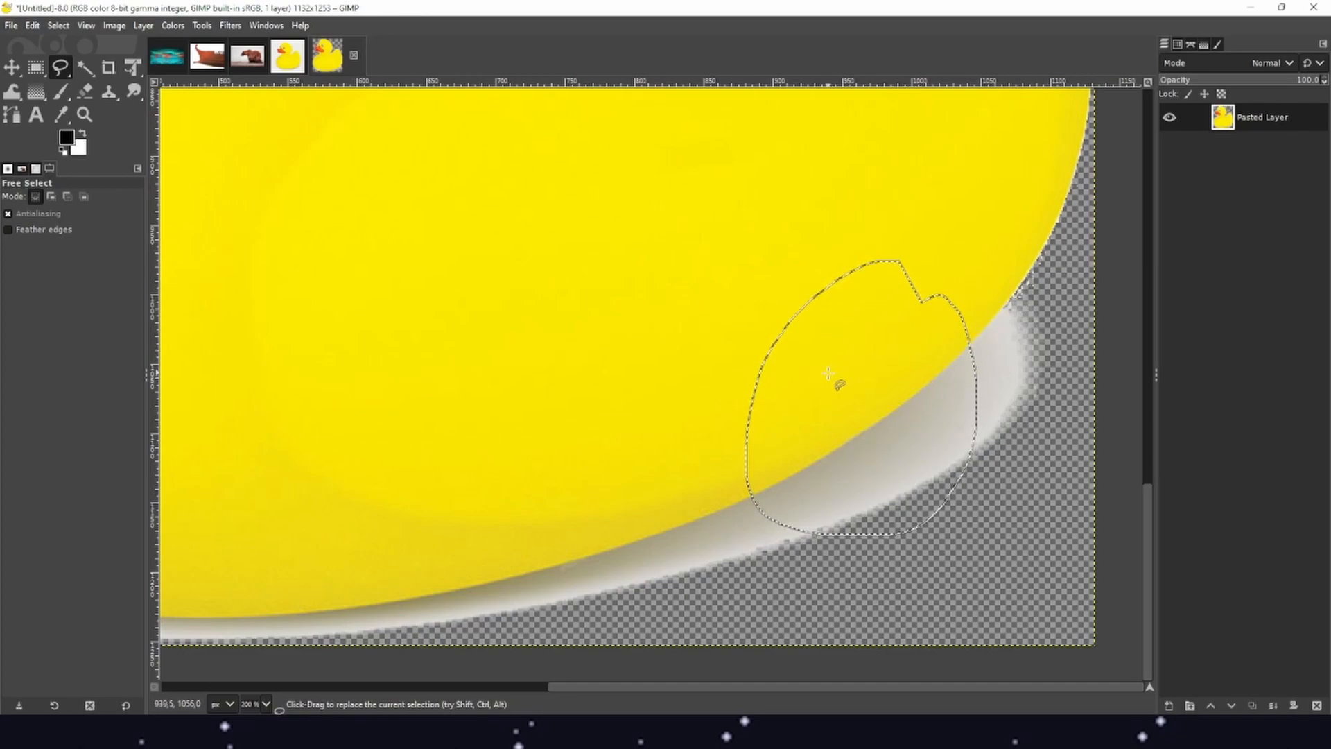
{"action": "key", "text": "ctrl+z"}
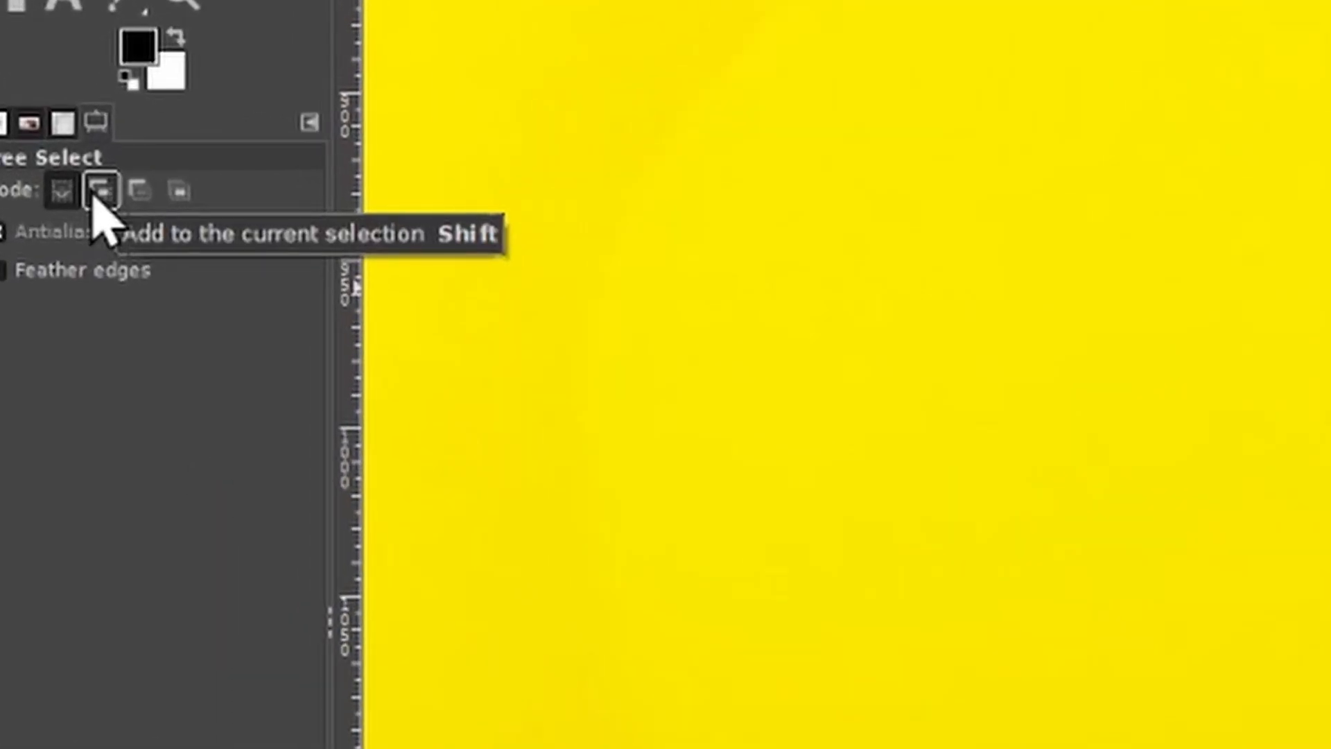
Step: Set Free Select to add to the current selection and add a freehand loop across the body and the shadow's wide end
{"action": "left_click", "coordinate": [99, 194]}
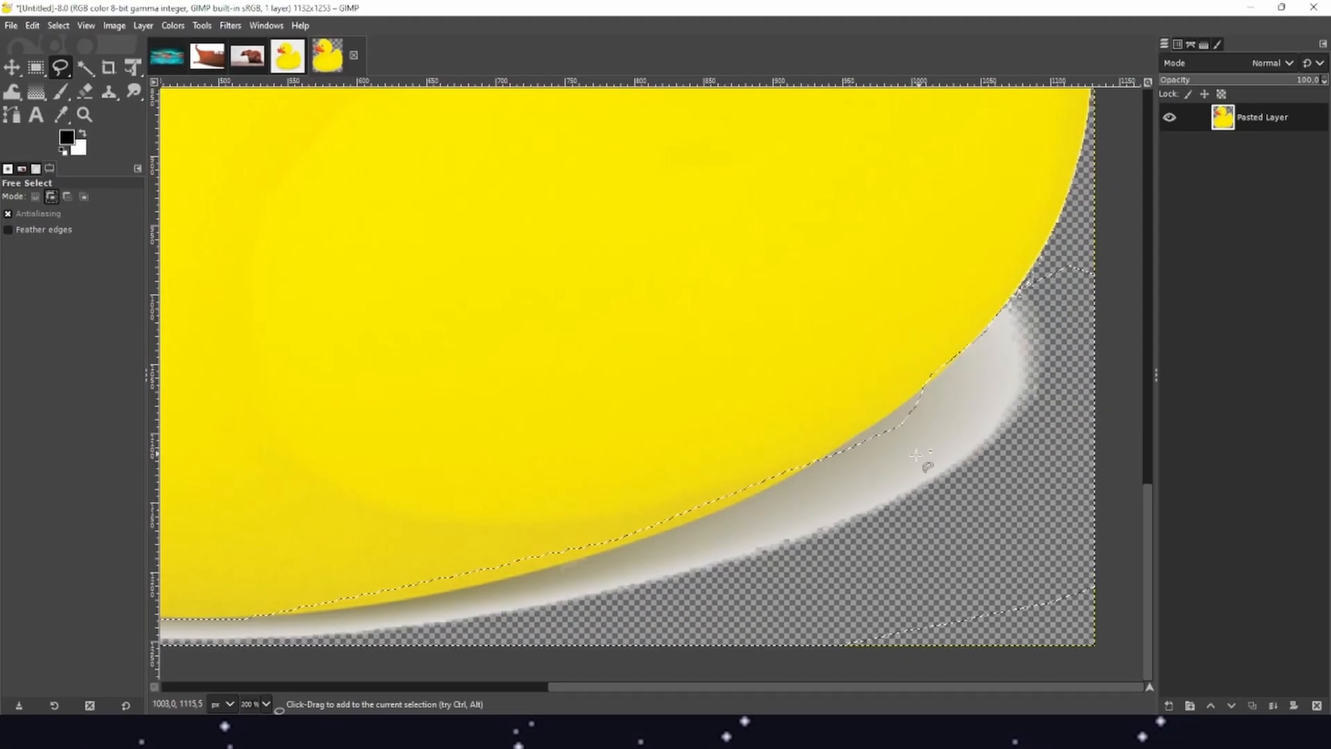
{"action": "mouse_move", "coordinate": [1003, 406]}
{"action": "left_mouse_down"}
{"action": "mouse_move", "coordinate": [947, 280]}
{"action": "mouse_move", "coordinate": [812, 250]}
{"action": "mouse_move", "coordinate": [893, 539]}
{"action": "mouse_move", "coordinate": [984, 504]}
{"action": "mouse_move", "coordinate": [1003, 405]}
{"action": "left_mouse_up"}
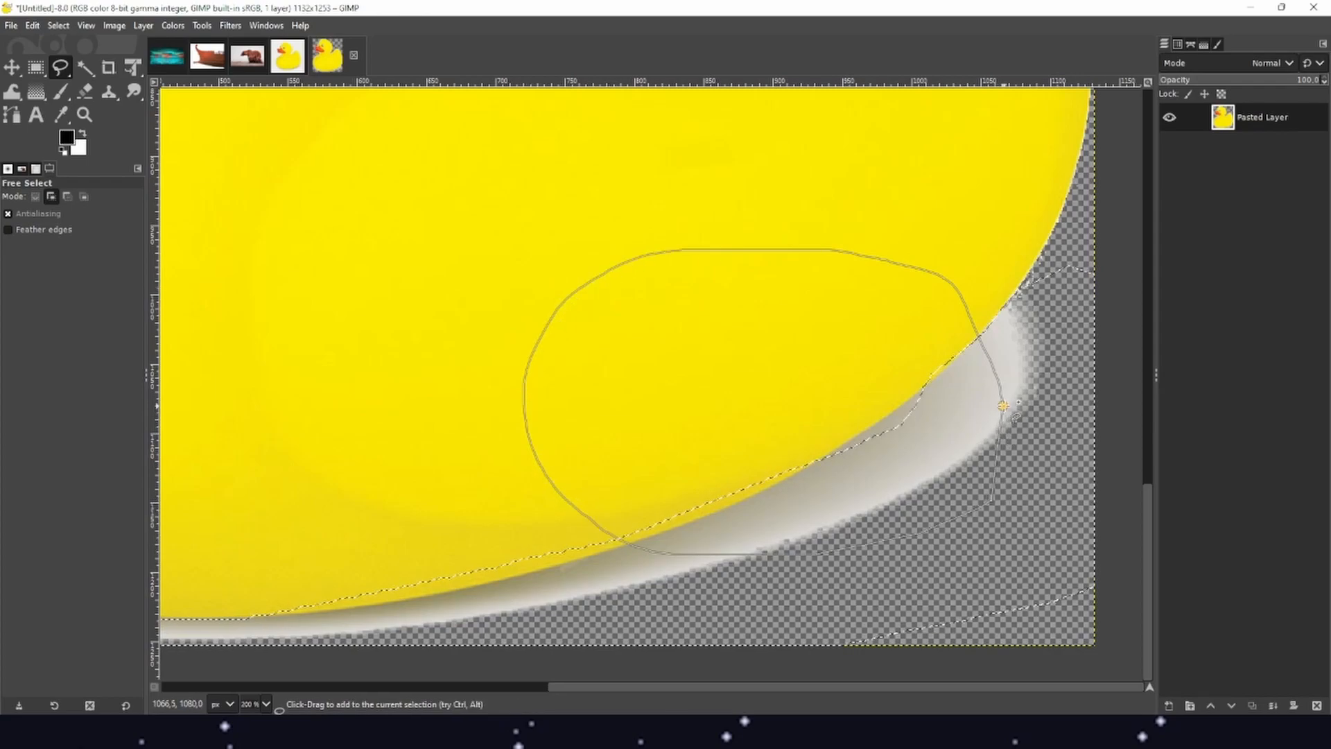
{"action": "key", "text": "Return"}
{"action": "left_click", "coordinate": [79, 63]}
{"action": "left_click", "coordinate": [60, 65]}
Step: Try adding the yellow body with Fuzzy Select at threshold 15.9 and deleting the selected area, and undo back to the shadow outline
{"action": "left_click", "coordinate": [85, 65]}
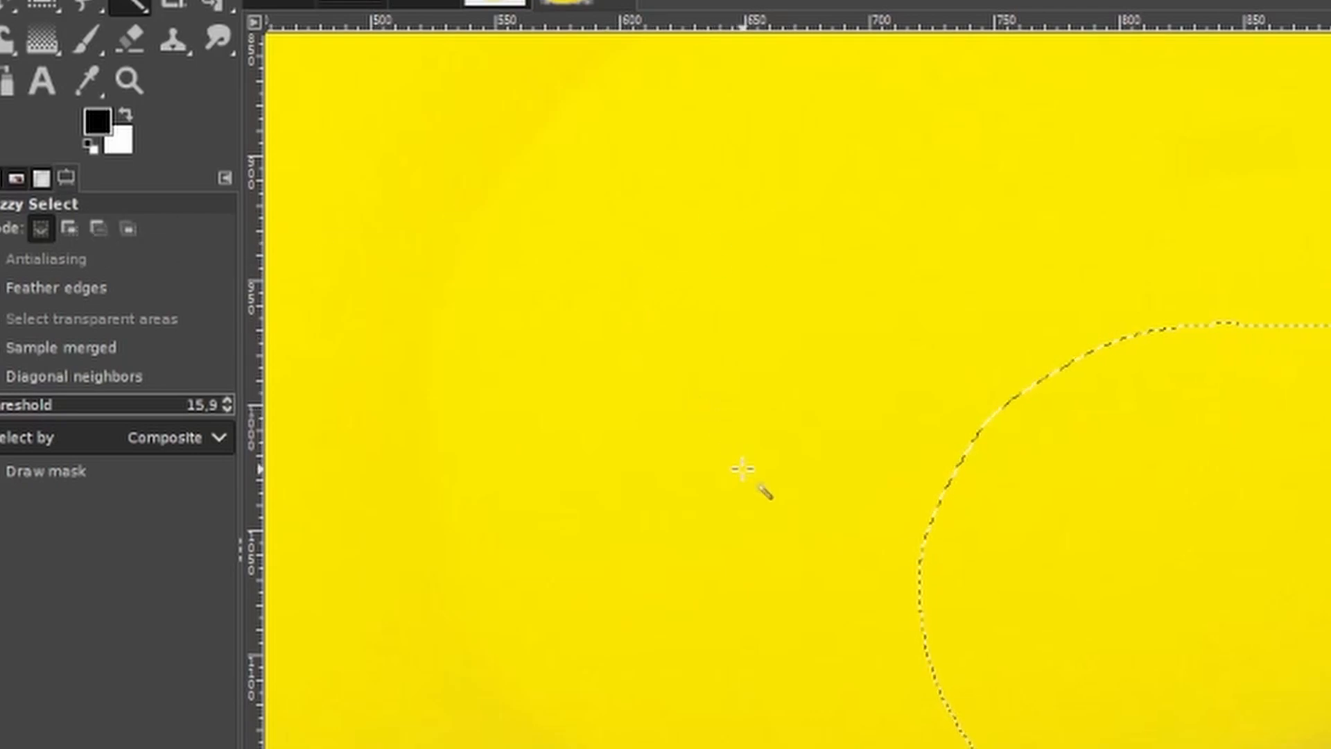
{"action": "key", "text": "shift"}
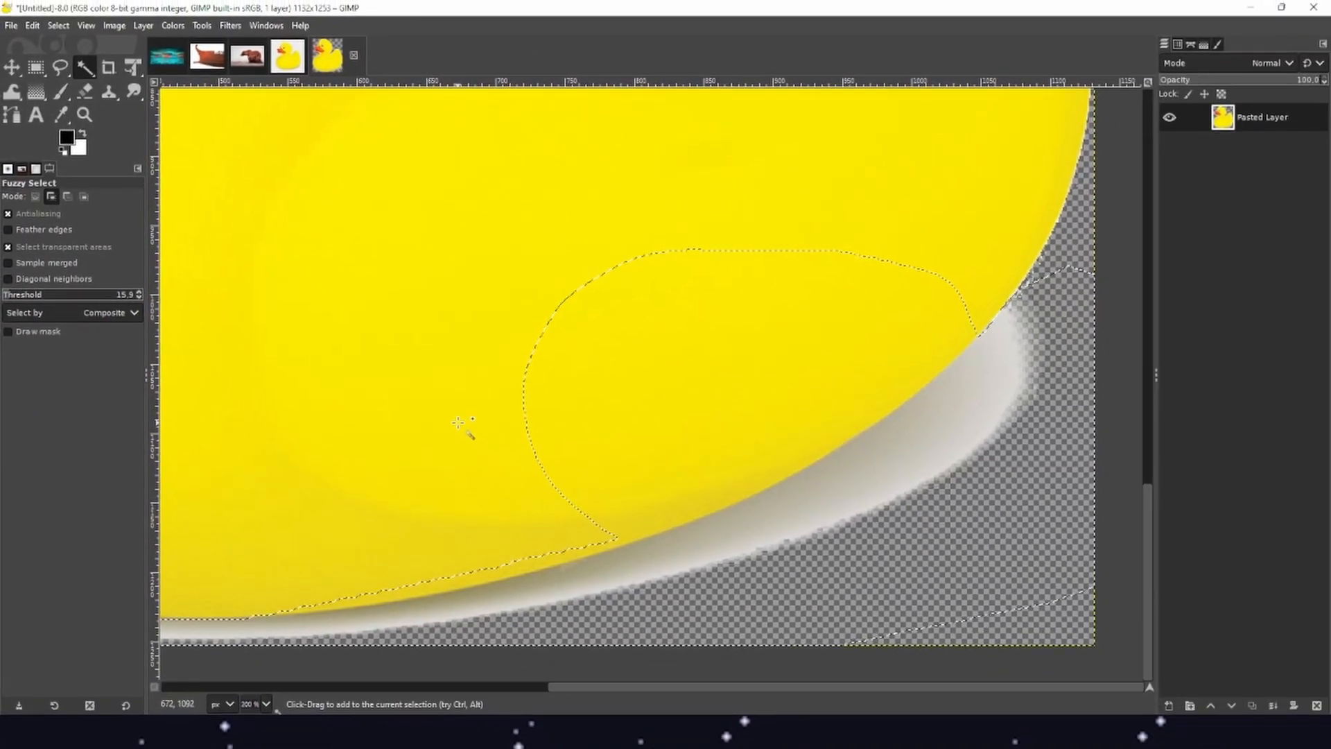
{"action": "left_click", "coordinate": [458, 422], "text": "shift"}
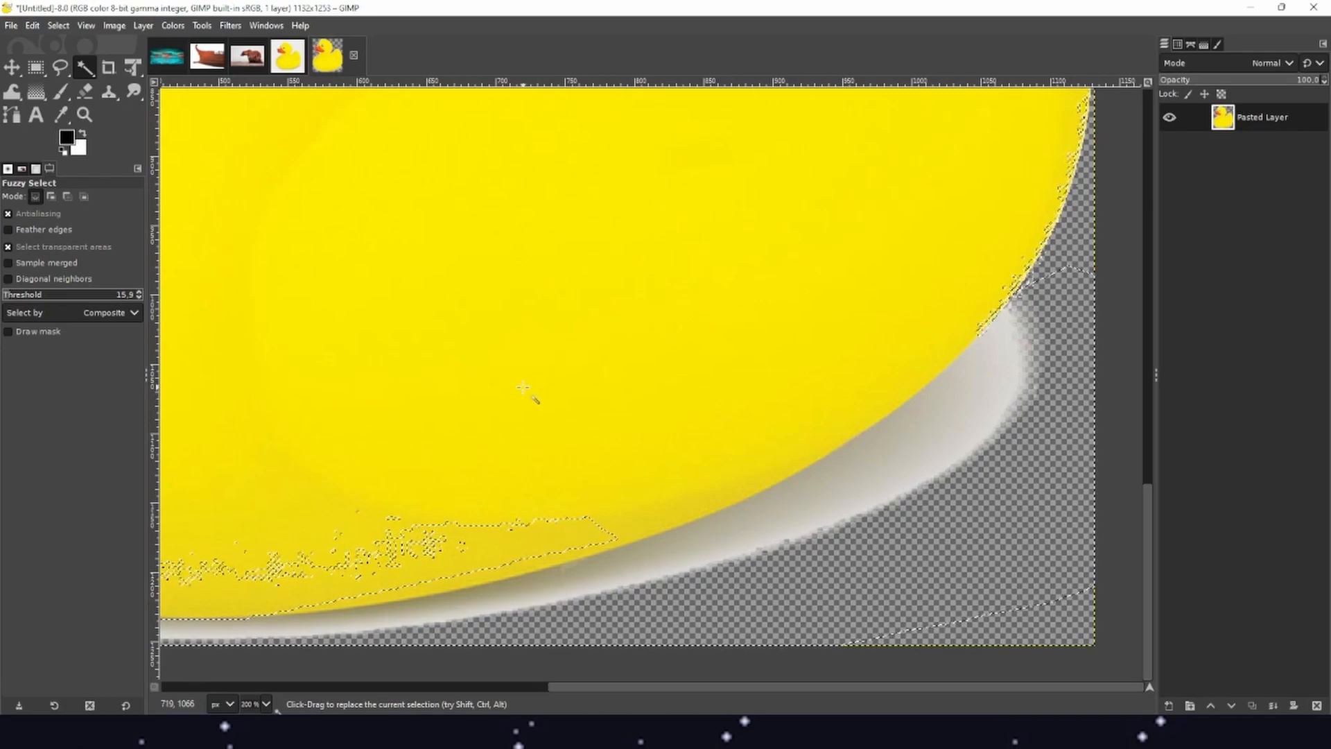
{"action": "key", "text": "Delete"}
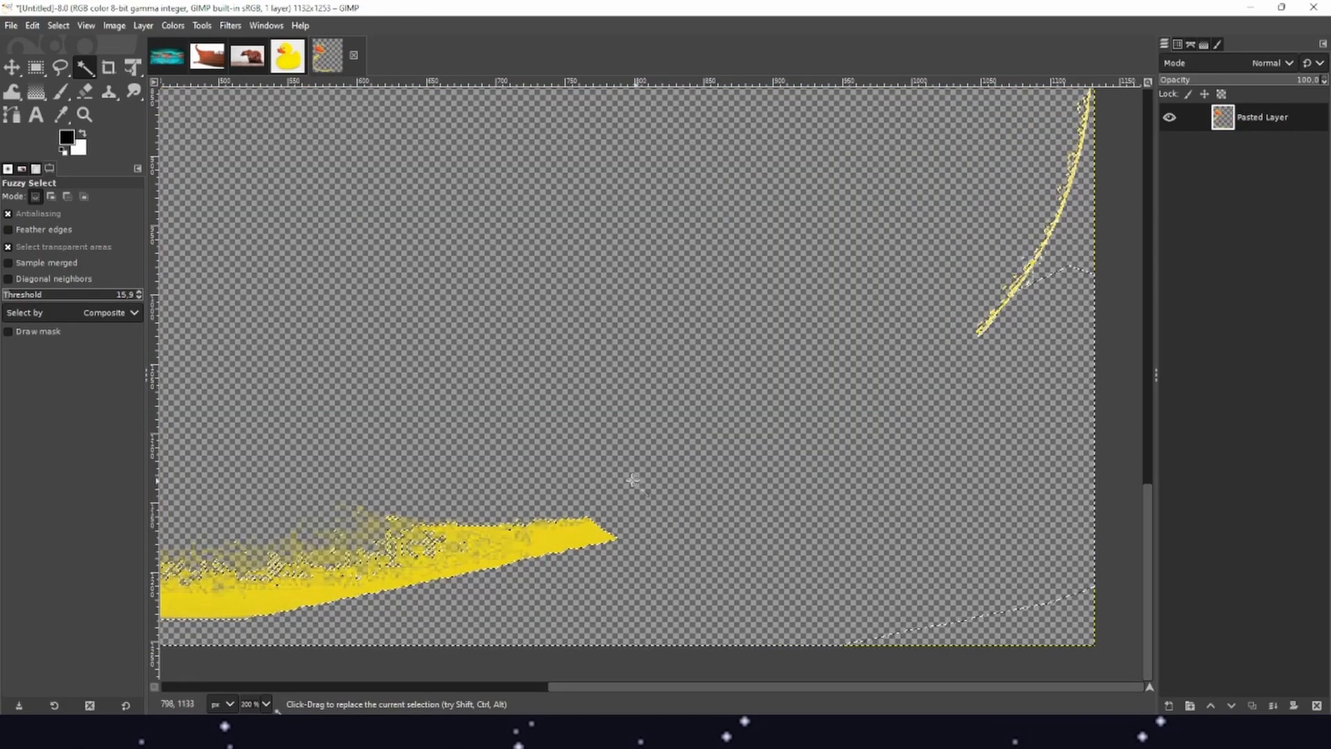
{"action": "key", "text": "ctrl"}
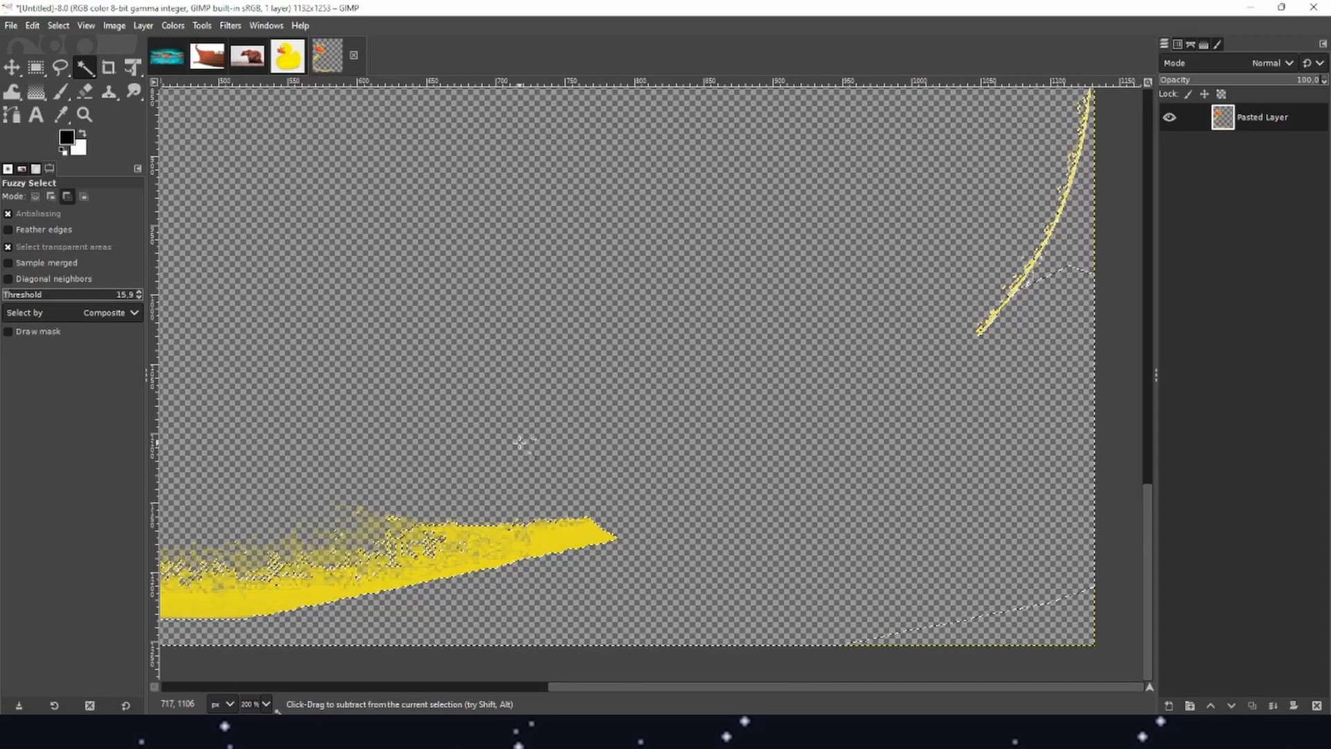
{"action": "key", "text": "ctrl+z"}
{"action": "left_click", "coordinate": [520, 443], "text": "ctrl"}
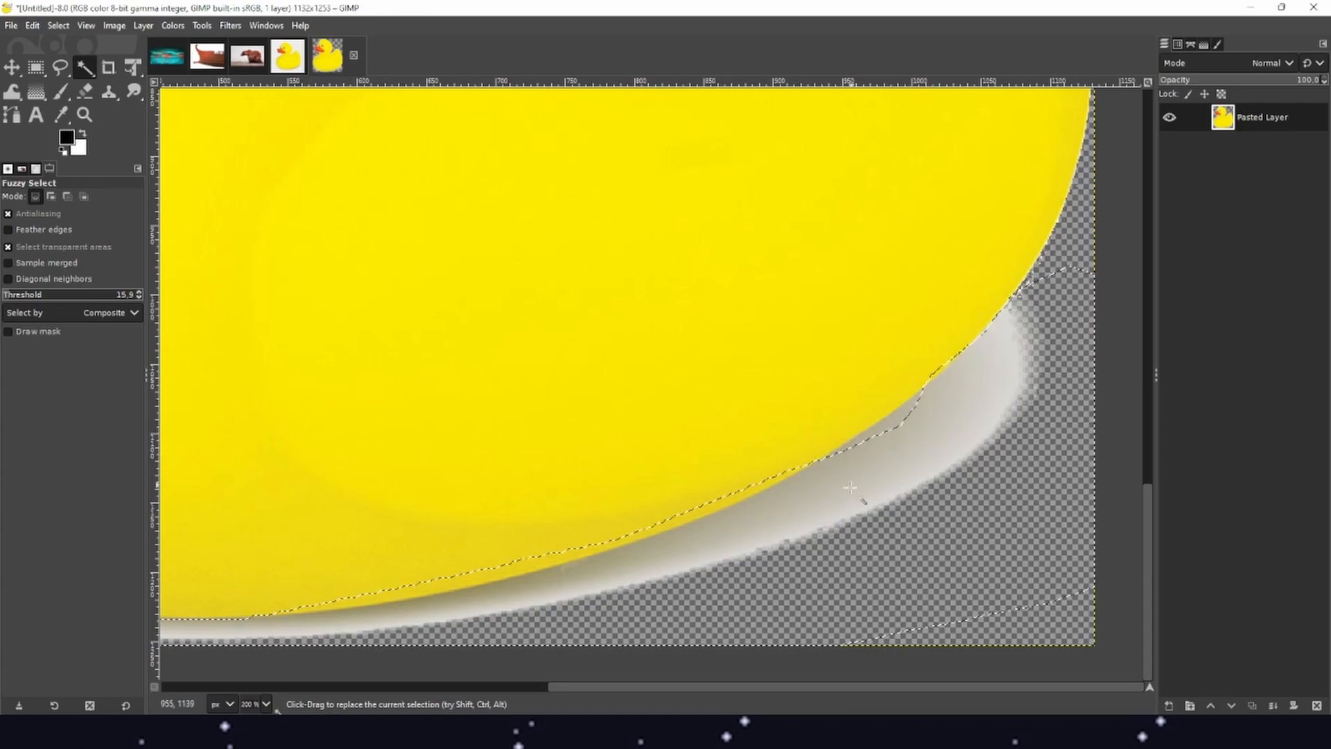
Step: Add the missed grey shadow patches along the narrow end of the underside to the selection with Fuzzy Select
{"action": "key", "text": "shift"}
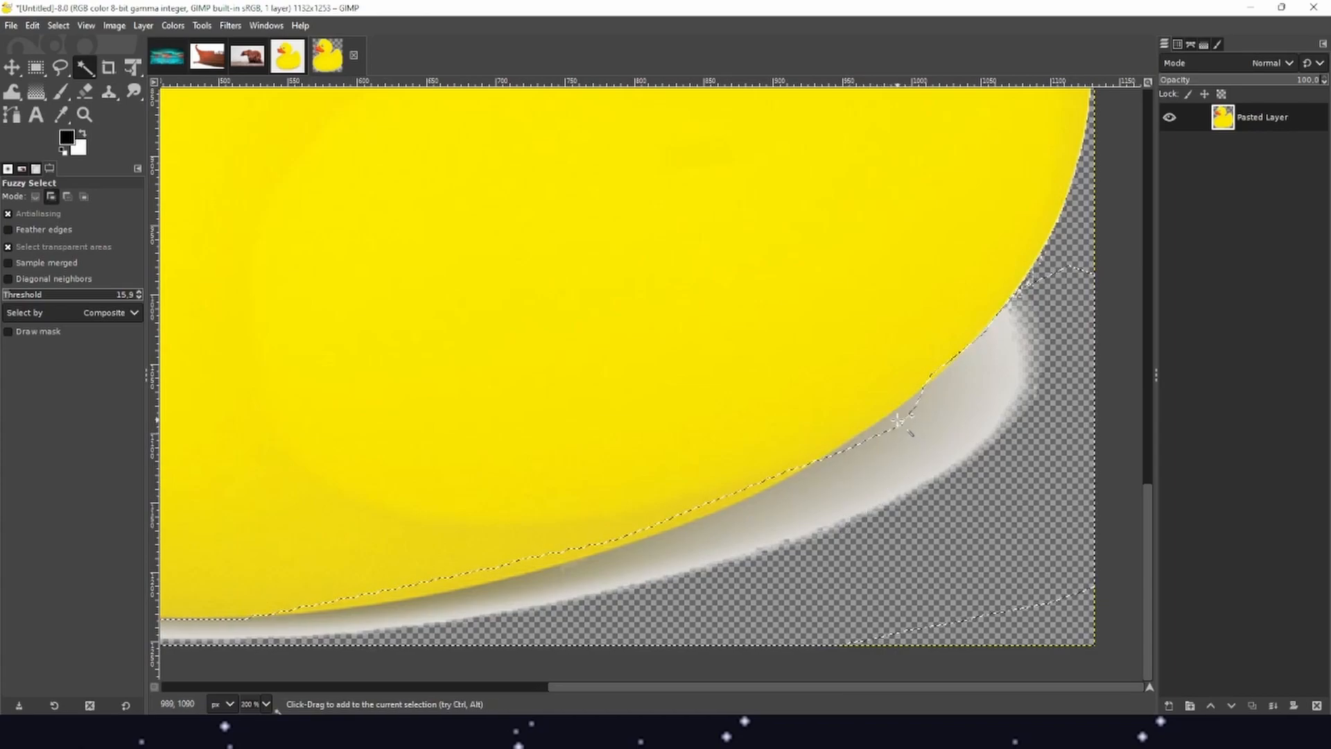
{"action": "scroll", "coordinate": [735, 508], "scroll_direction": "left", "scroll_amount": 5}
{"action": "scroll", "coordinate": [735, 508], "scroll_direction": "down", "scroll_amount": 1}
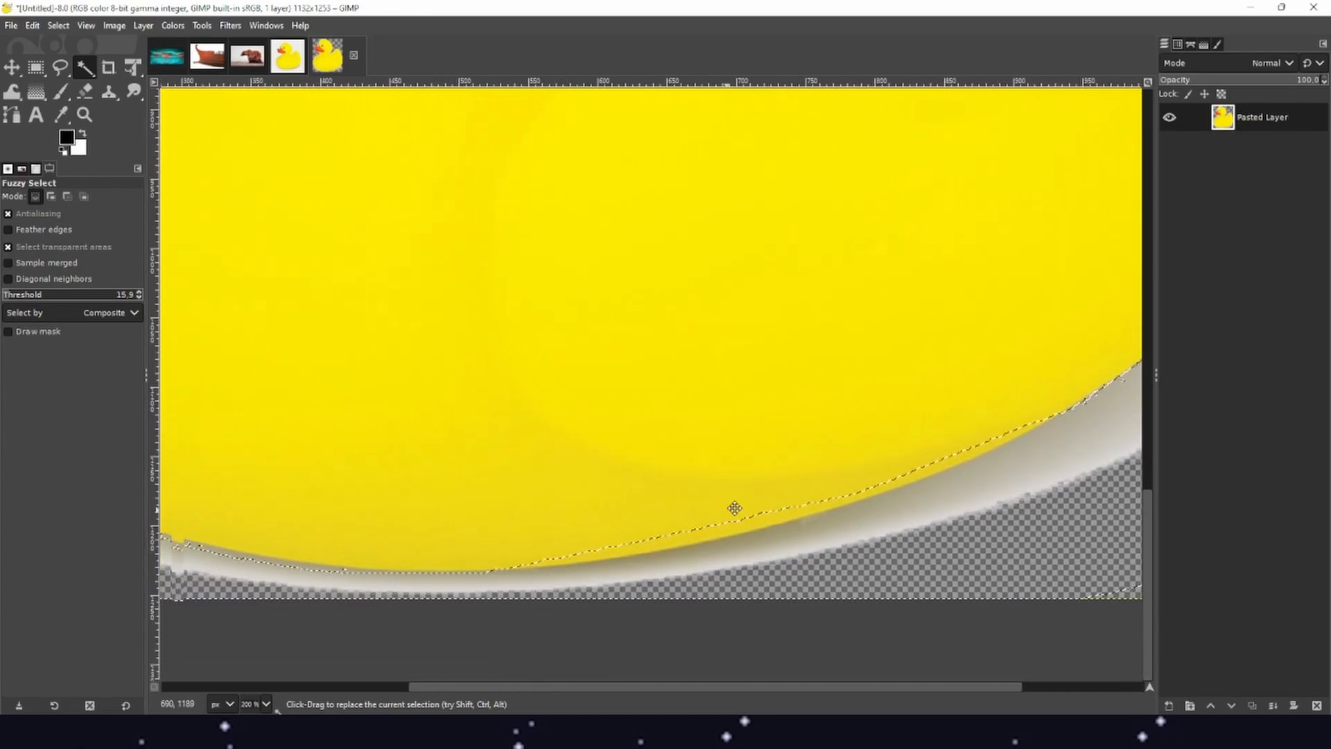
{"action": "scroll", "coordinate": [735, 508], "scroll_direction": "left", "scroll_amount": 9}
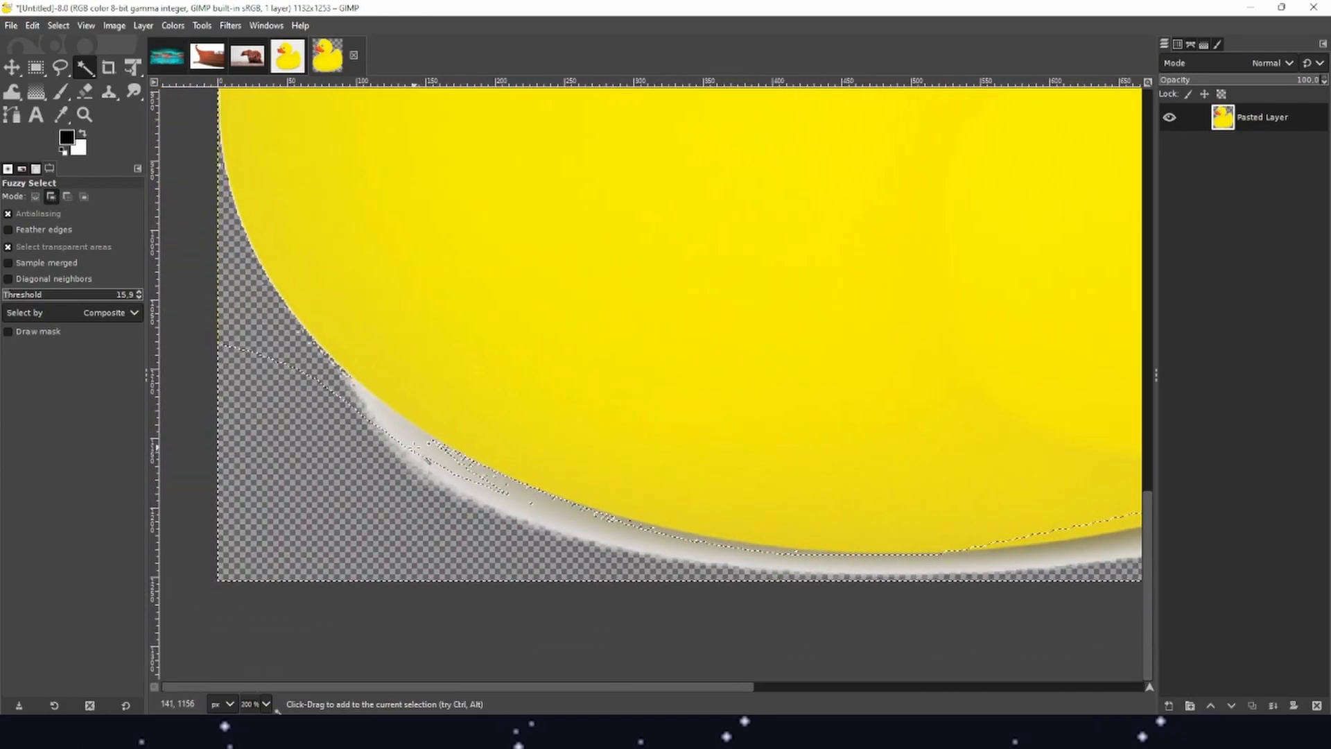
{"action": "scroll", "coordinate": [451, 472], "scroll_direction": "up", "scroll_amount": 3}
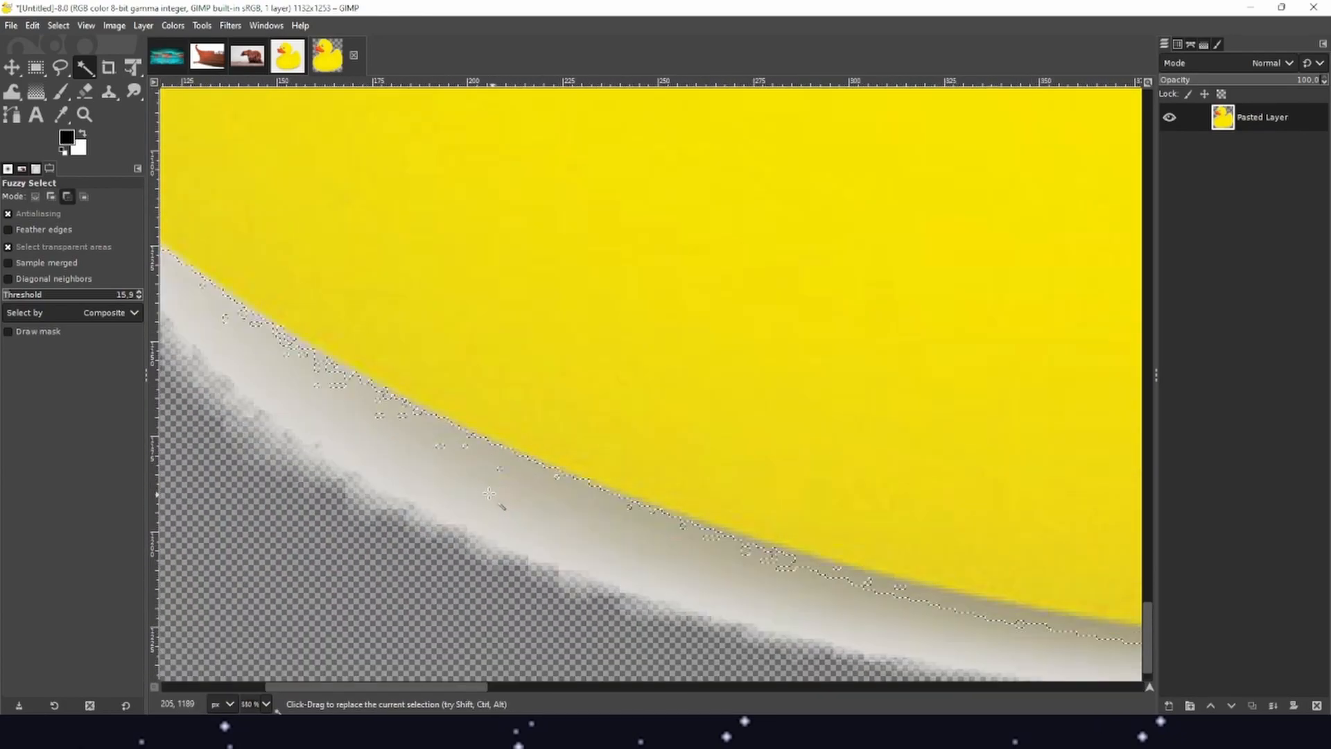
{"action": "left_click", "coordinate": [435, 453], "text": "shift"}
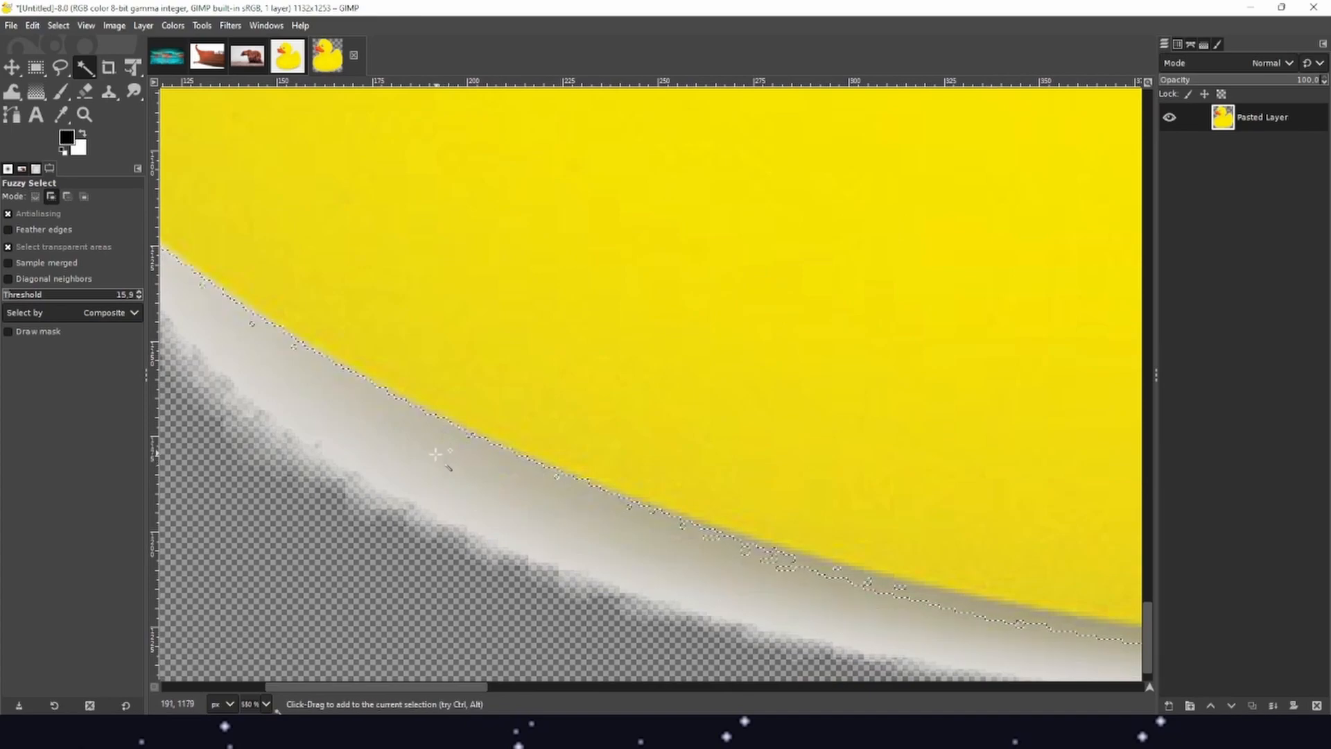
Step: Set the Fuzzy Select threshold to 8.0 and add a leftover grey patch along the duck's lower edge to the selection
{"action": "left_click", "coordinate": [21, 297]}
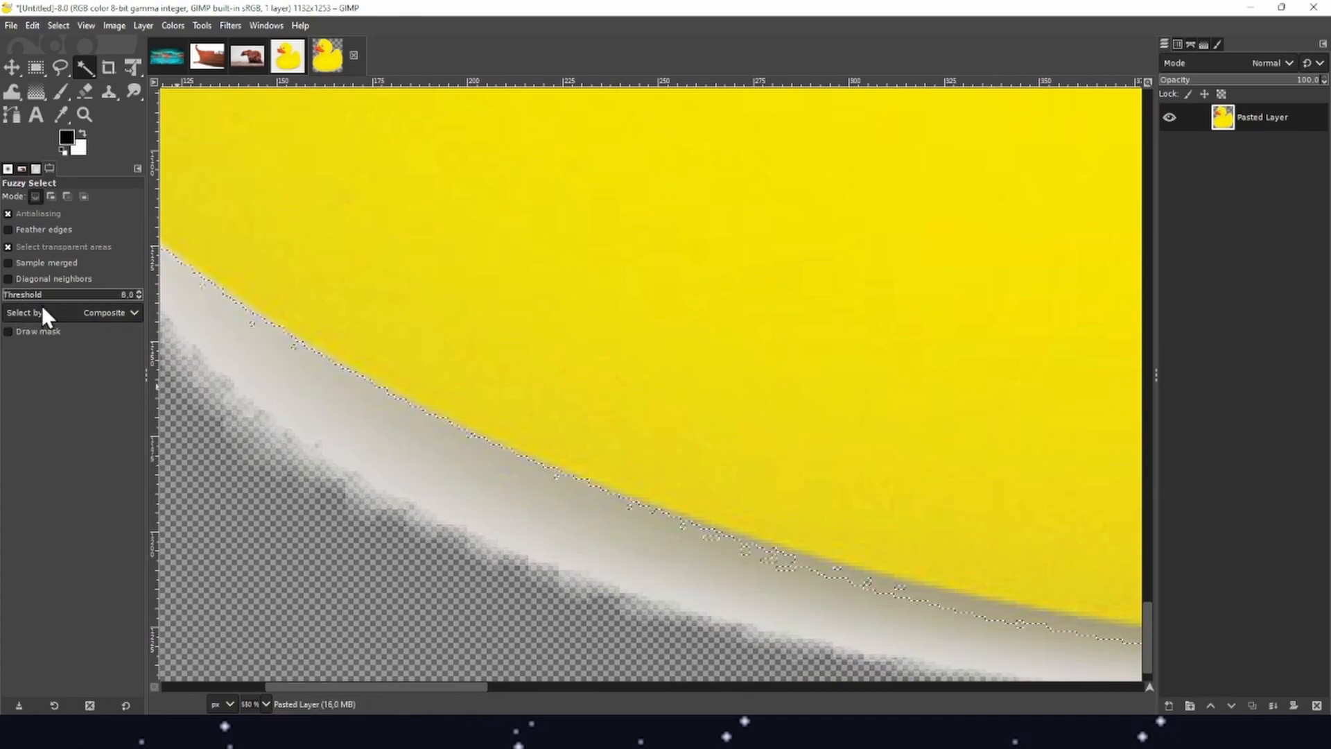
{"action": "left_click", "coordinate": [637, 501], "text": "shift"}
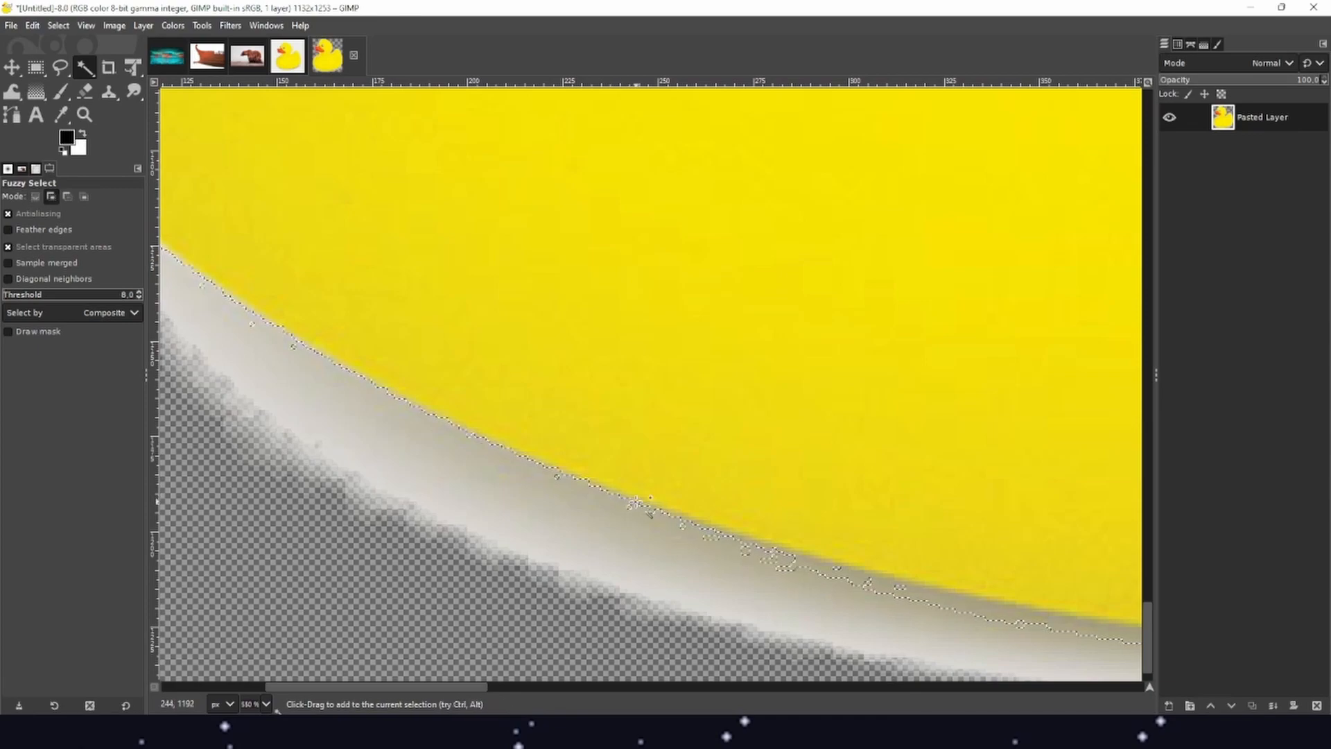
{"action": "scroll", "coordinate": [733, 528], "scroll_direction": "down", "scroll_amount": 4}
{"action": "left_click_drag", "start_coordinate": [734, 529], "coordinate": [437, 533]}
Step: Set the Fuzzy Select threshold to 35.9 and add the remaining grey strip along the duck's underside to the selection
{"action": "left_click_drag", "start_coordinate": [4, 299], "coordinate": [19, 296]}
{"action": "scroll", "coordinate": [522, 526], "scroll_direction": "up", "scroll_amount": 4}
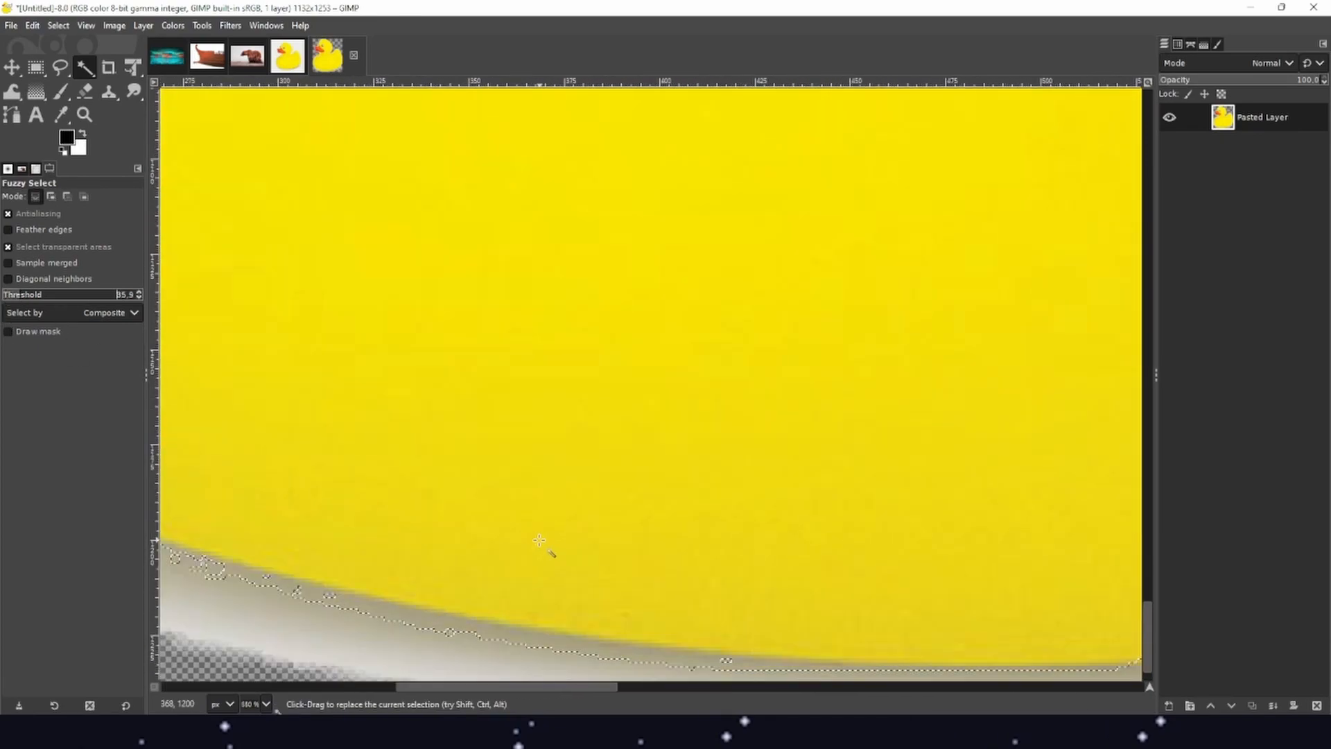
{"action": "left_click", "coordinate": [522, 526], "text": "shift"}
{"action": "scroll", "coordinate": [685, 529], "scroll_direction": "down", "scroll_amount": 1}
{"action": "left_click_drag", "start_coordinate": [749, 501], "coordinate": [388, 530]}
{"action": "left_click_drag", "start_coordinate": [813, 494], "coordinate": [436, 475]}
{"action": "left_click_drag", "start_coordinate": [847, 467], "coordinate": [475, 528]}
{"action": "left_click_drag", "start_coordinate": [916, 425], "coordinate": [508, 562]}
{"action": "left_click_drag", "start_coordinate": [662, 416], "coordinate": [578, 555]}
{"action": "scroll", "coordinate": [573, 514], "scroll_direction": "down", "scroll_amount": 1}
{"action": "scroll", "coordinate": [573, 514], "scroll_direction": "down", "scroll_amount": 1}
{"action": "left_click_drag", "start_coordinate": [506, 529], "coordinate": [717, 398]}
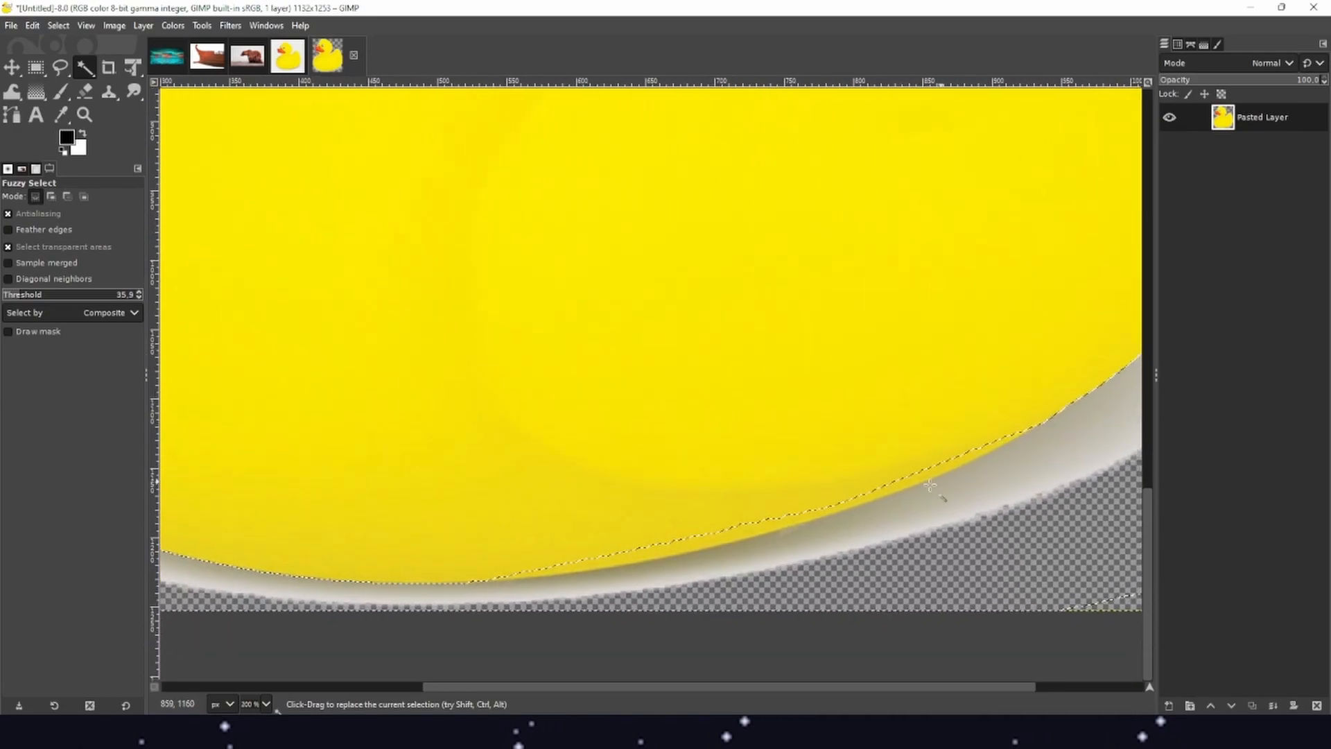
{"action": "scroll", "coordinate": [885, 501], "scroll_direction": "up", "scroll_amount": 3}
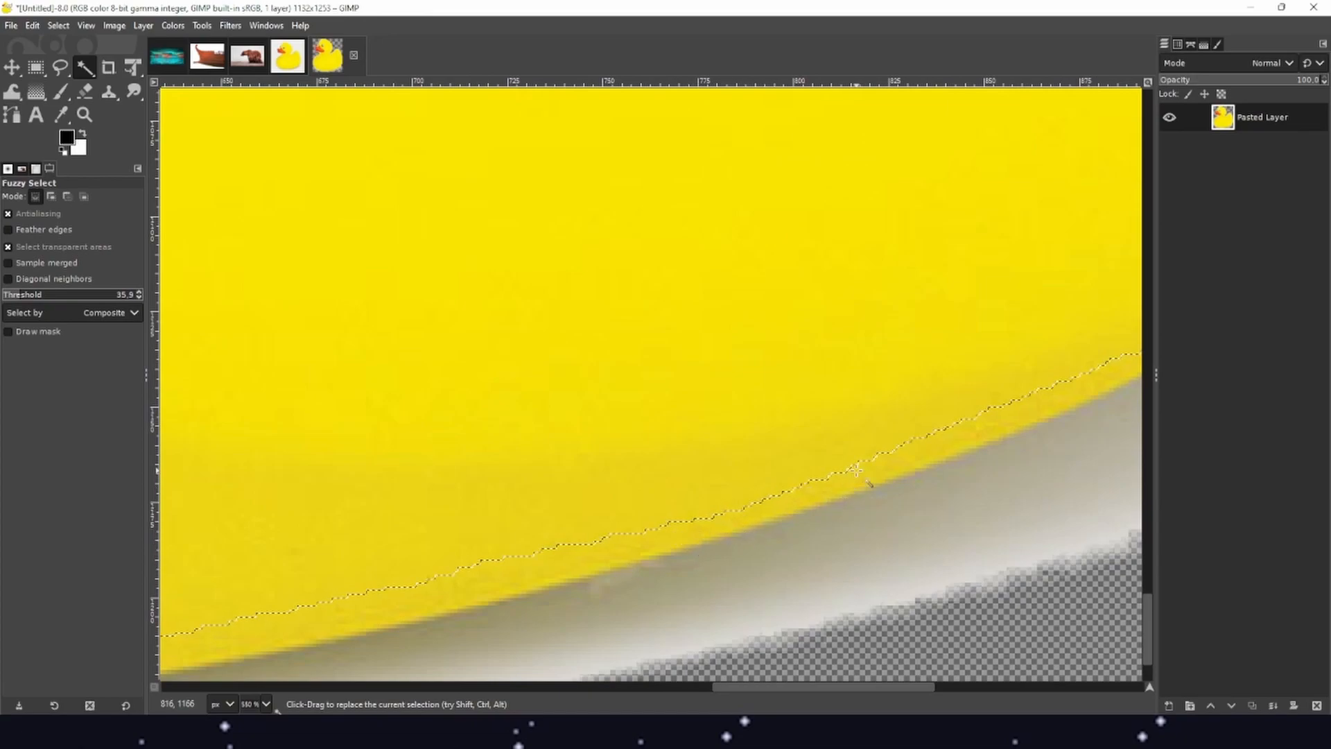
{"action": "scroll", "coordinate": [683, 531], "scroll_direction": "down", "scroll_amount": 2}
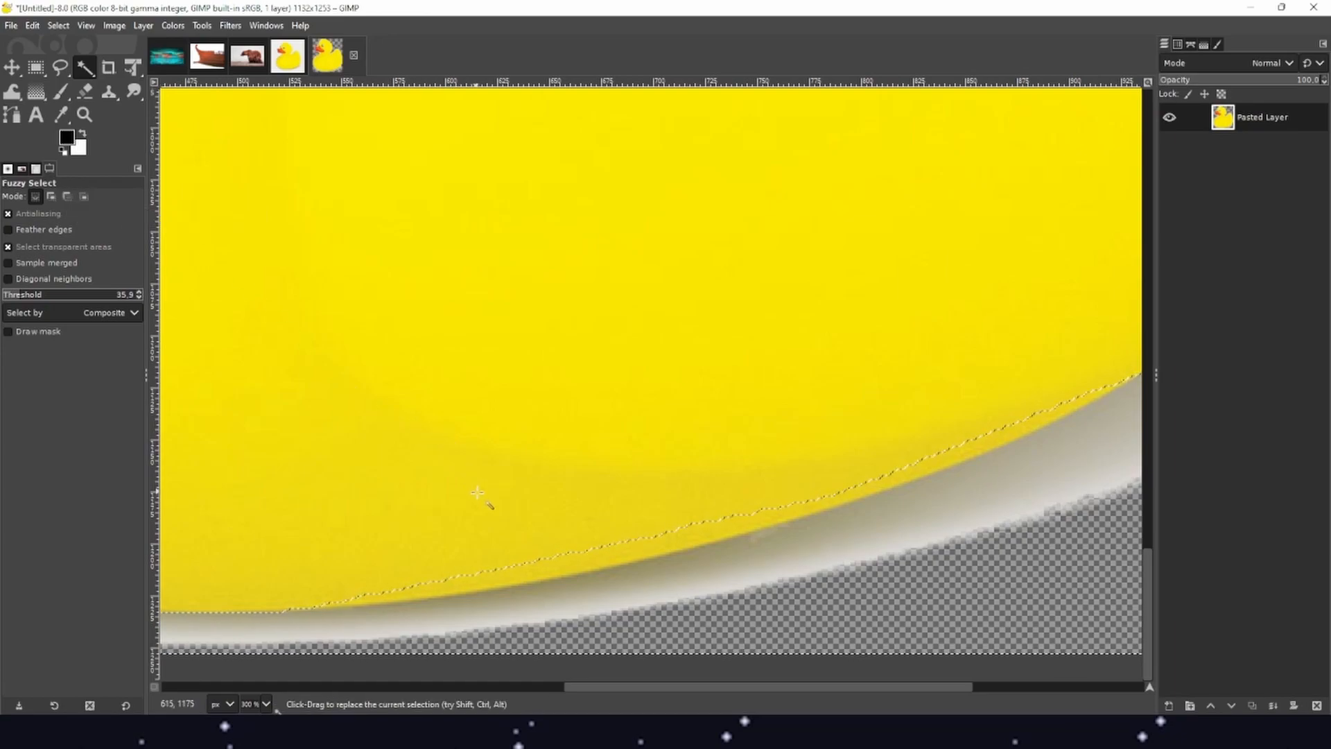
{"action": "key", "text": "ctrl"}
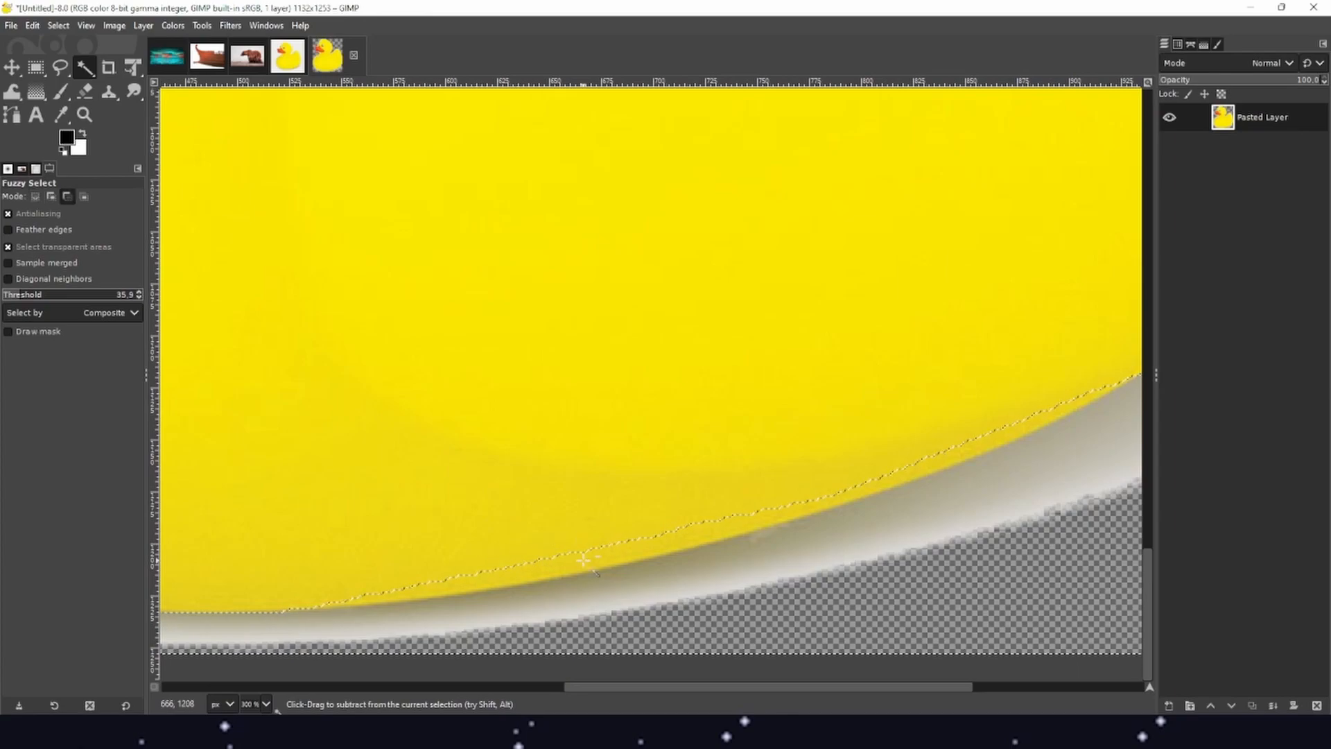
{"action": "scroll", "coordinate": [425, 490], "scroll_direction": "down", "scroll_amount": 4}
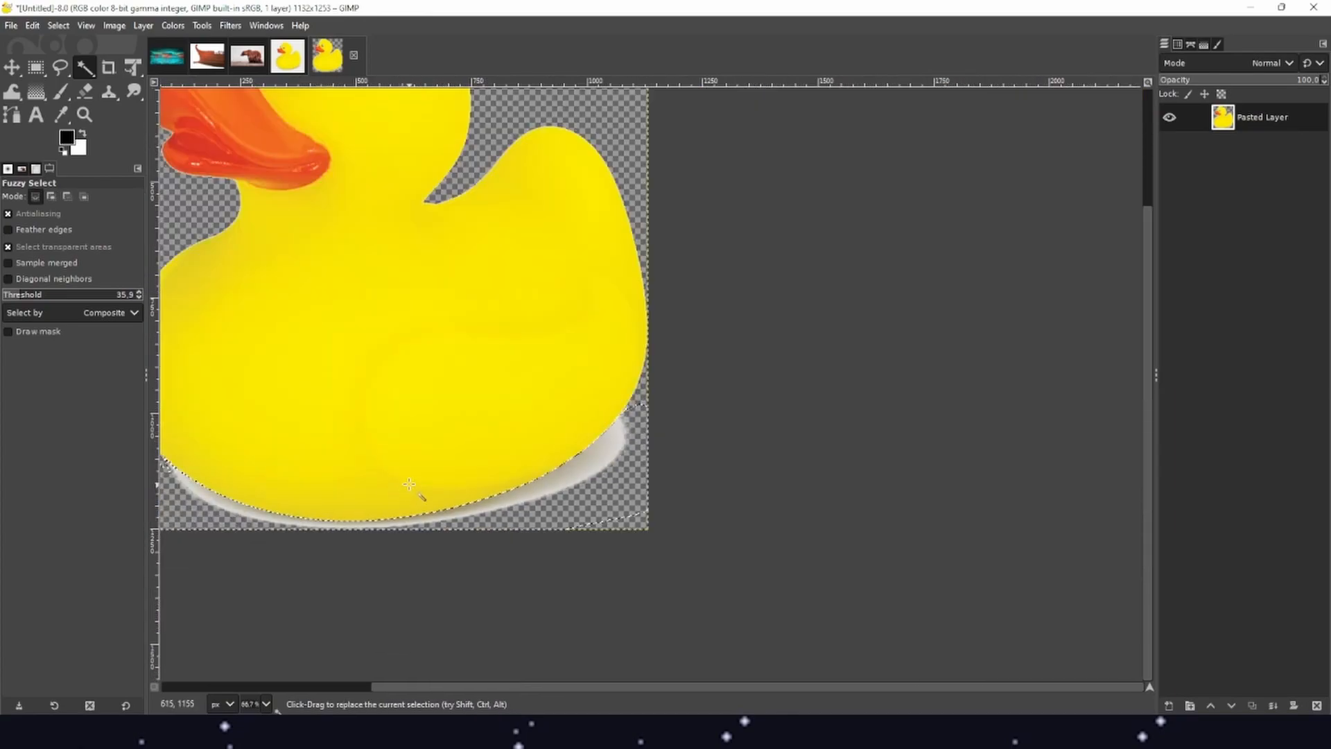
Step: Delete the selected grey shadow along the duck's underside
{"action": "scroll", "coordinate": [534, 491], "scroll_direction": "up", "scroll_amount": 3}
{"action": "left_click_drag", "start_coordinate": [969, 362], "coordinate": [889, 382]}
{"action": "left_click_drag", "start_coordinate": [490, 531], "coordinate": [955, 351]}
{"action": "left_click_drag", "start_coordinate": [654, 404], "coordinate": [796, 472]}
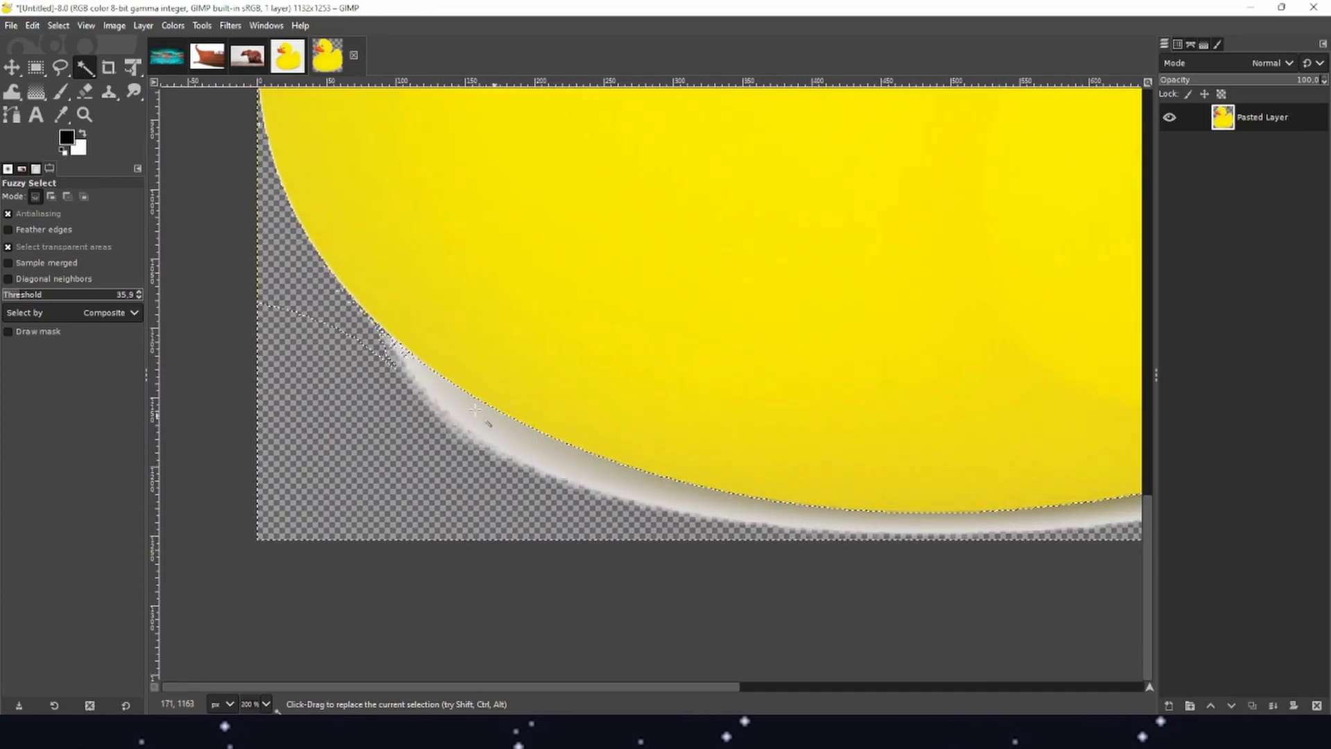
{"action": "scroll", "coordinate": [486, 443], "scroll_direction": "down", "scroll_amount": 1}
{"action": "scroll", "coordinate": [416, 444], "scroll_direction": "down", "scroll_amount": 2}
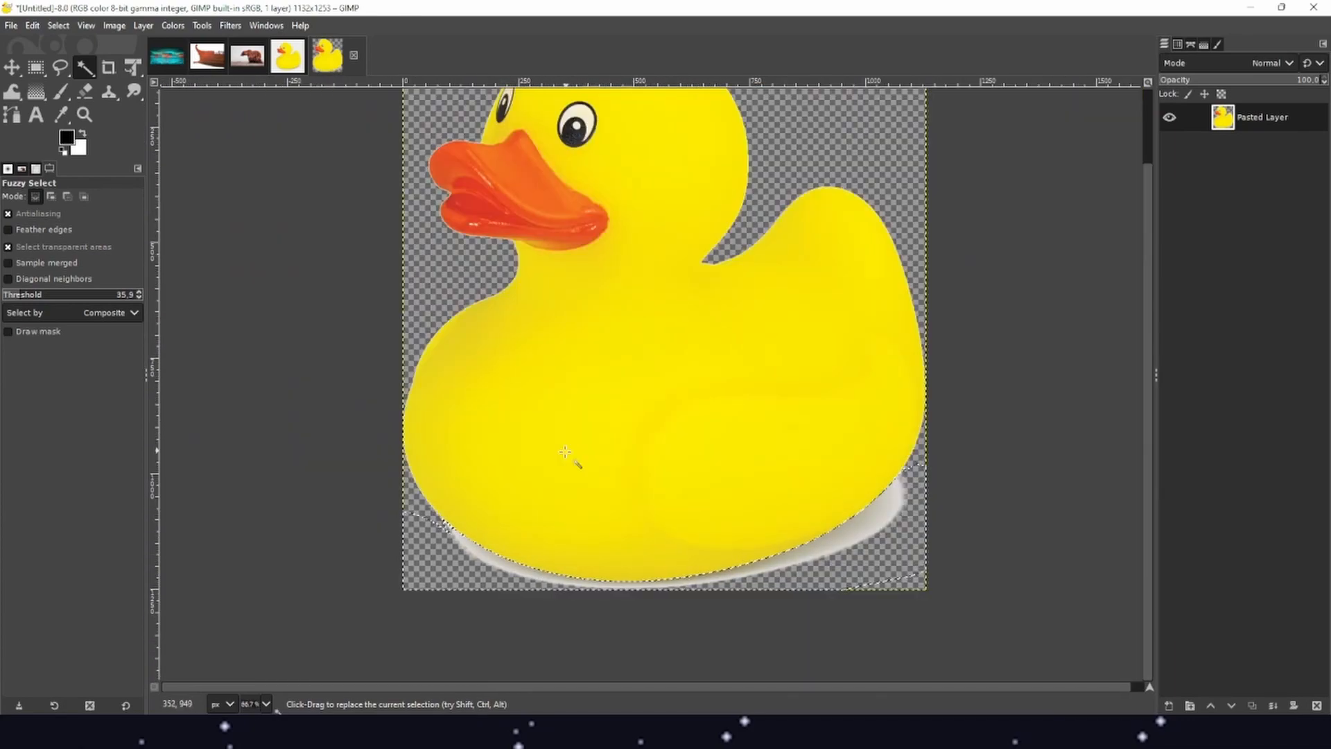
{"action": "key", "text": "Delete"}
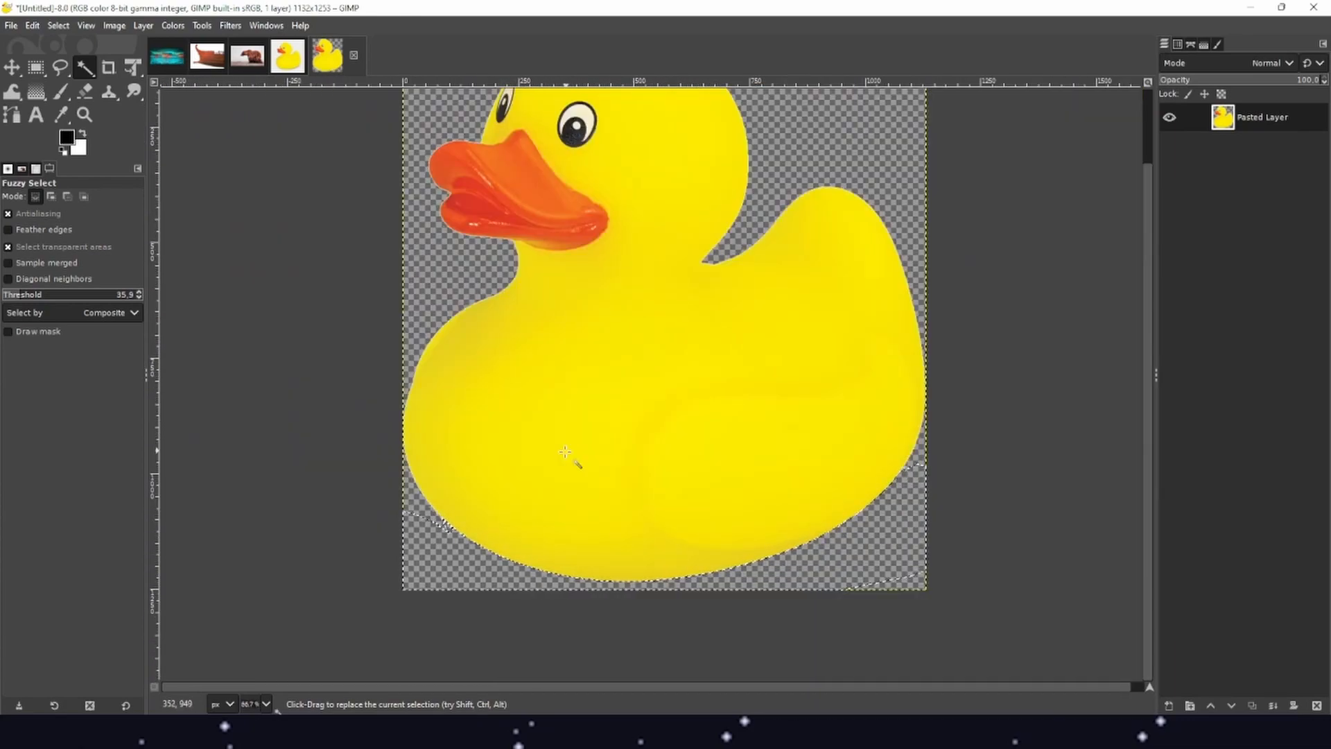
Step: Select the duck's yellow body with Fuzzy Select, and copy and paste it into the sunset sea image
{"action": "scroll", "coordinate": [610, 457], "scroll_direction": "up", "scroll_amount": 2}
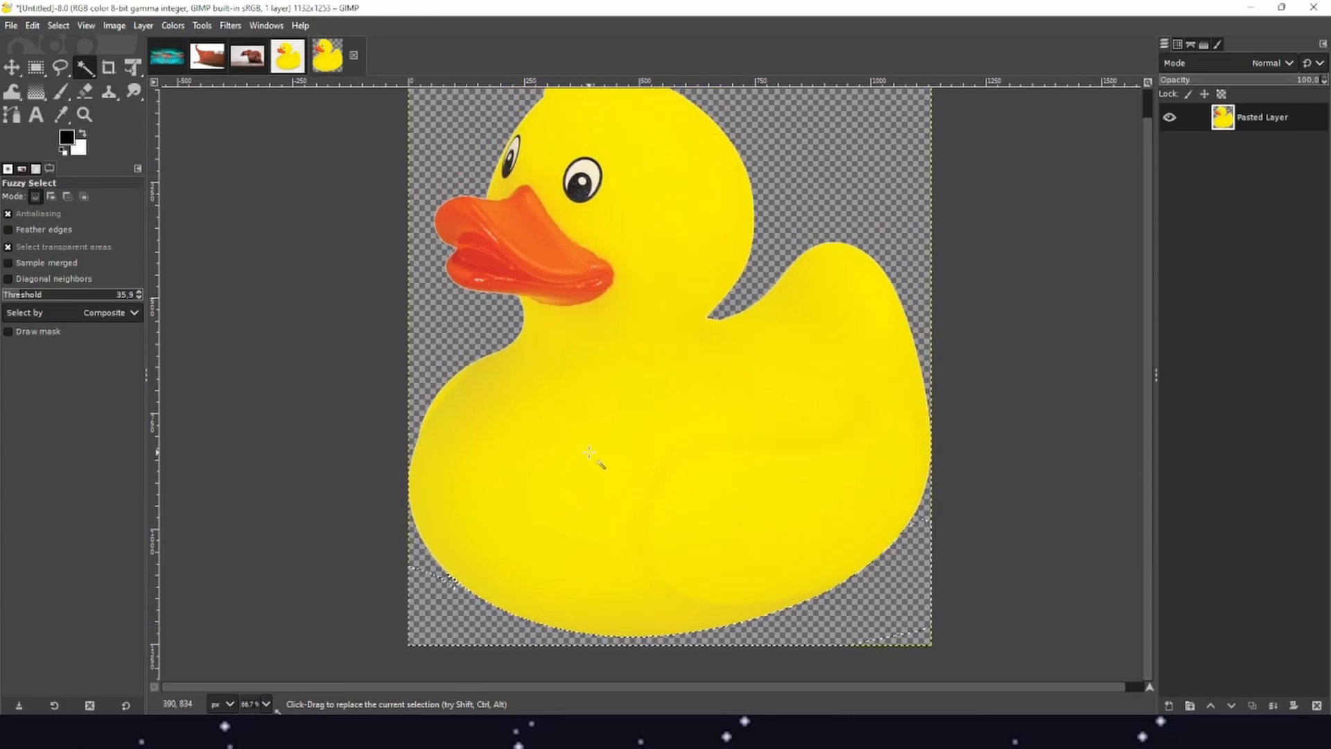
{"action": "key", "text": "ctrl"}
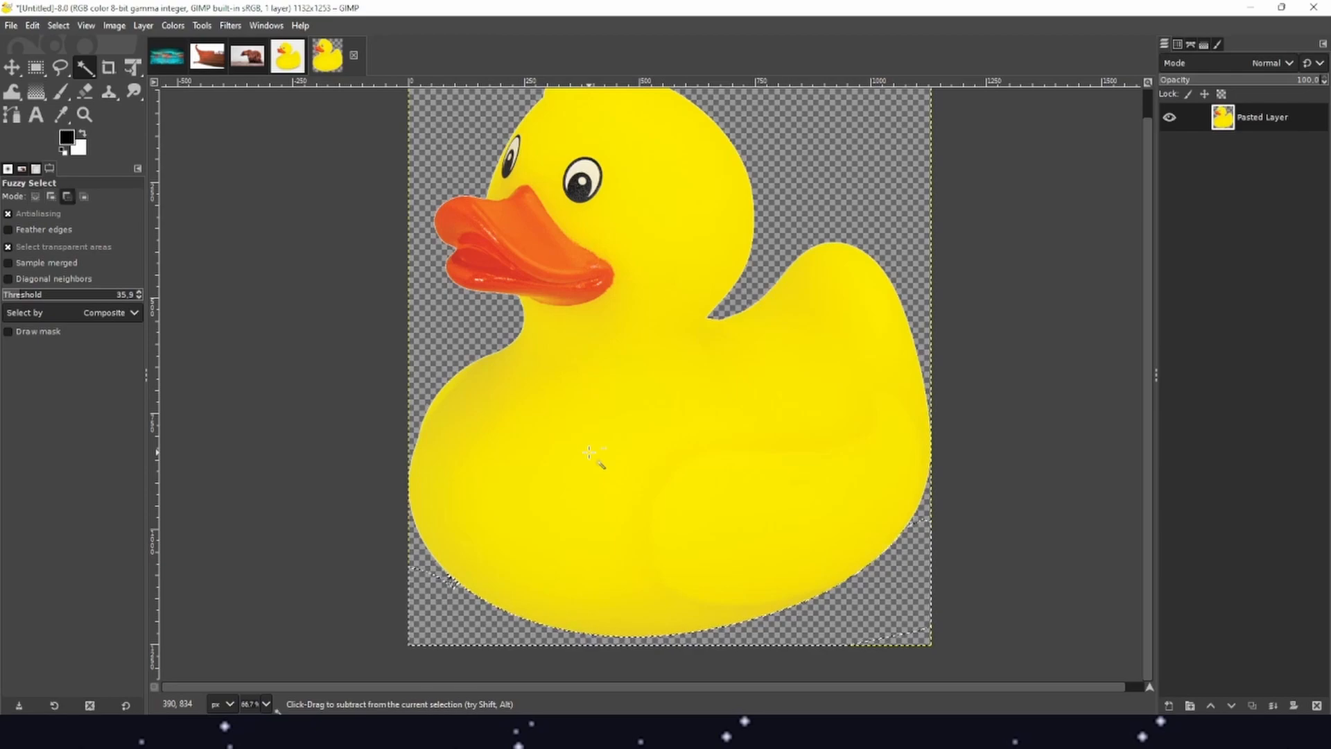
{"action": "key", "text": "ctrl+shift+a"}
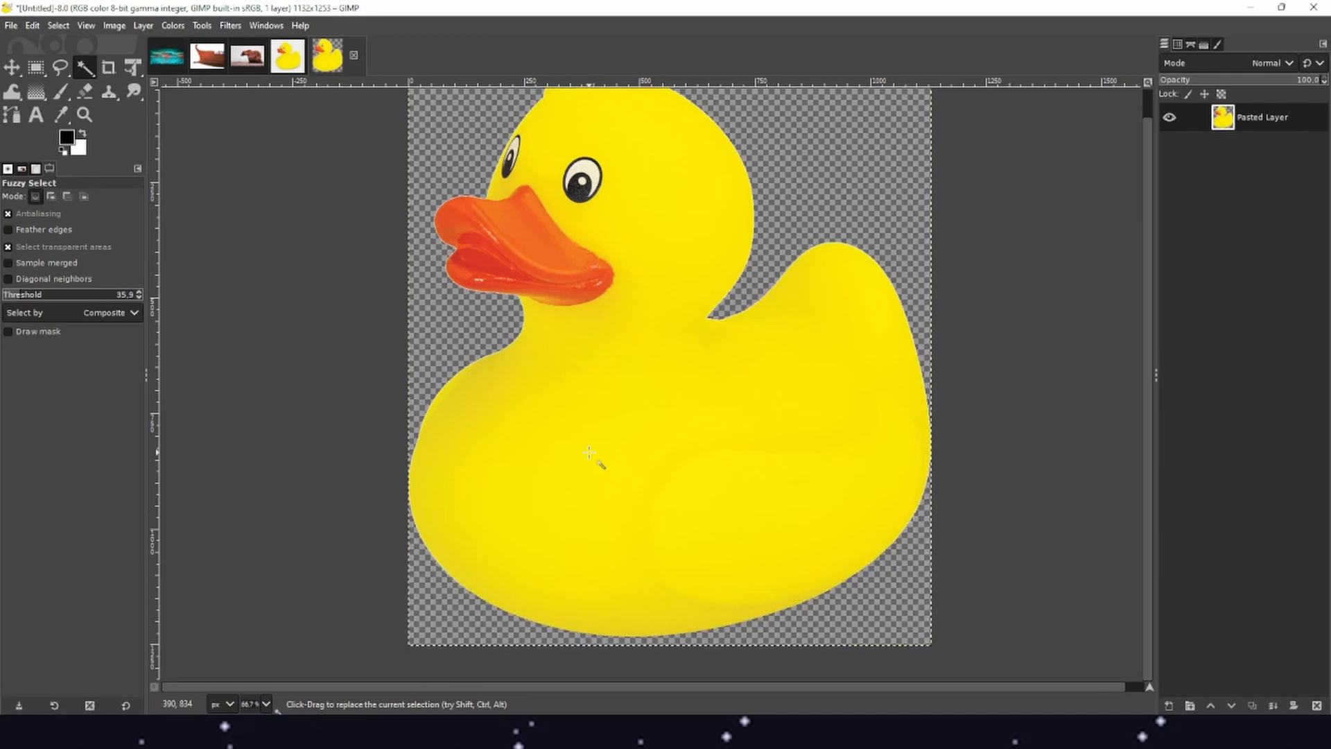
{"action": "scroll", "coordinate": [588, 452], "scroll_direction": "up", "scroll_amount": 1}
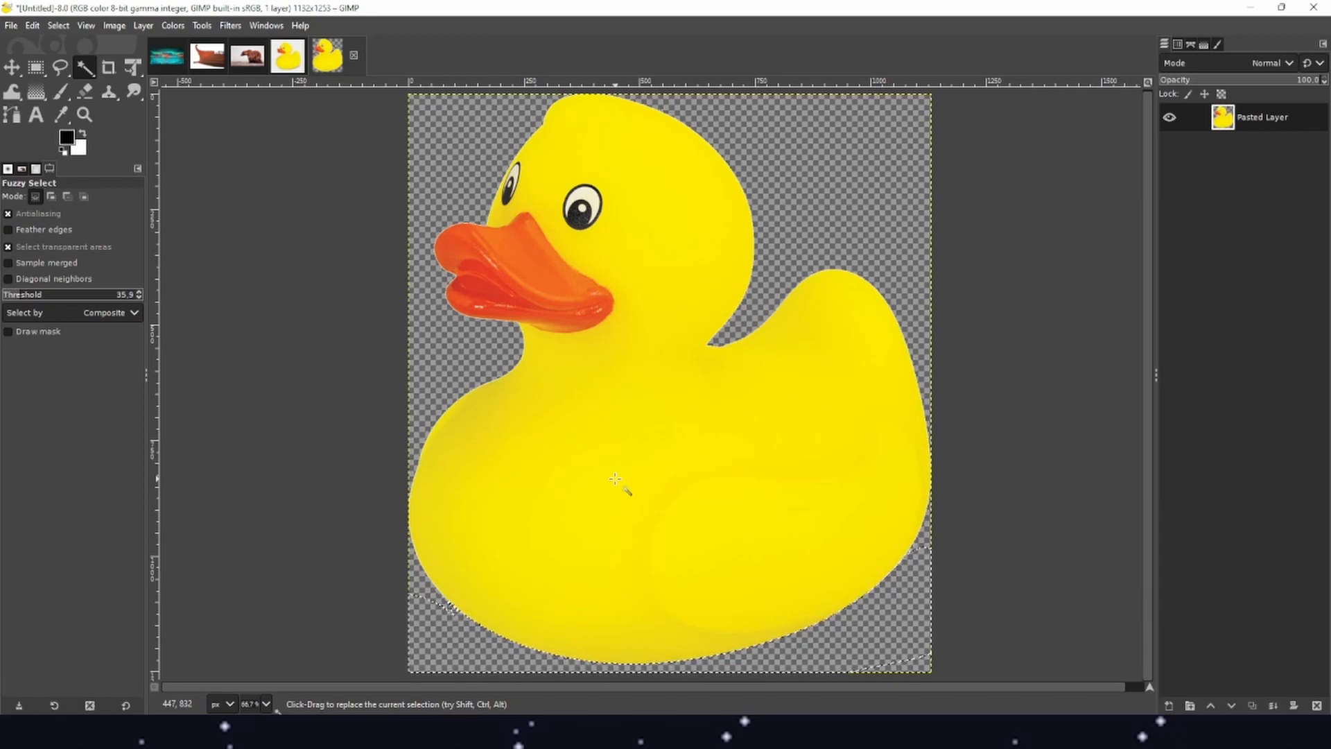
{"action": "left_click", "coordinate": [615, 480]}
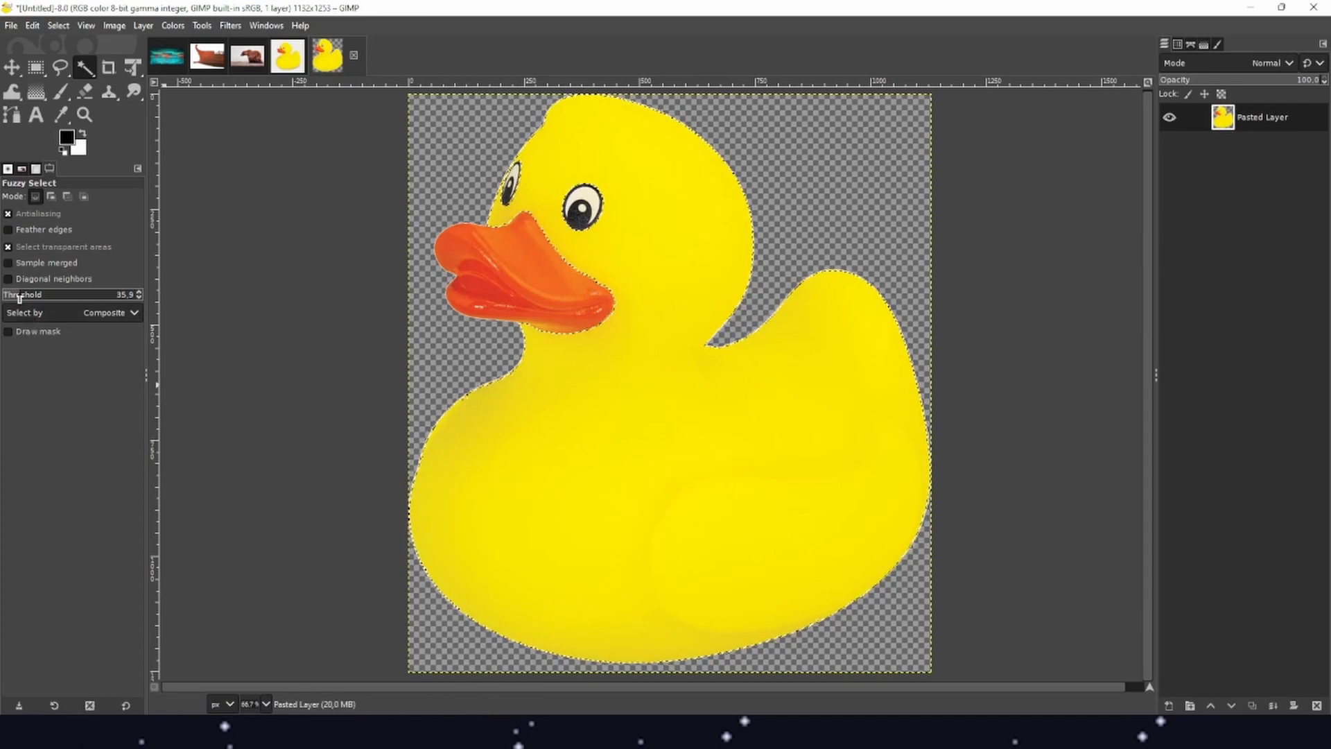
{"action": "key", "text": "ctrl"}
{"action": "key", "text": "ctrl+c"}
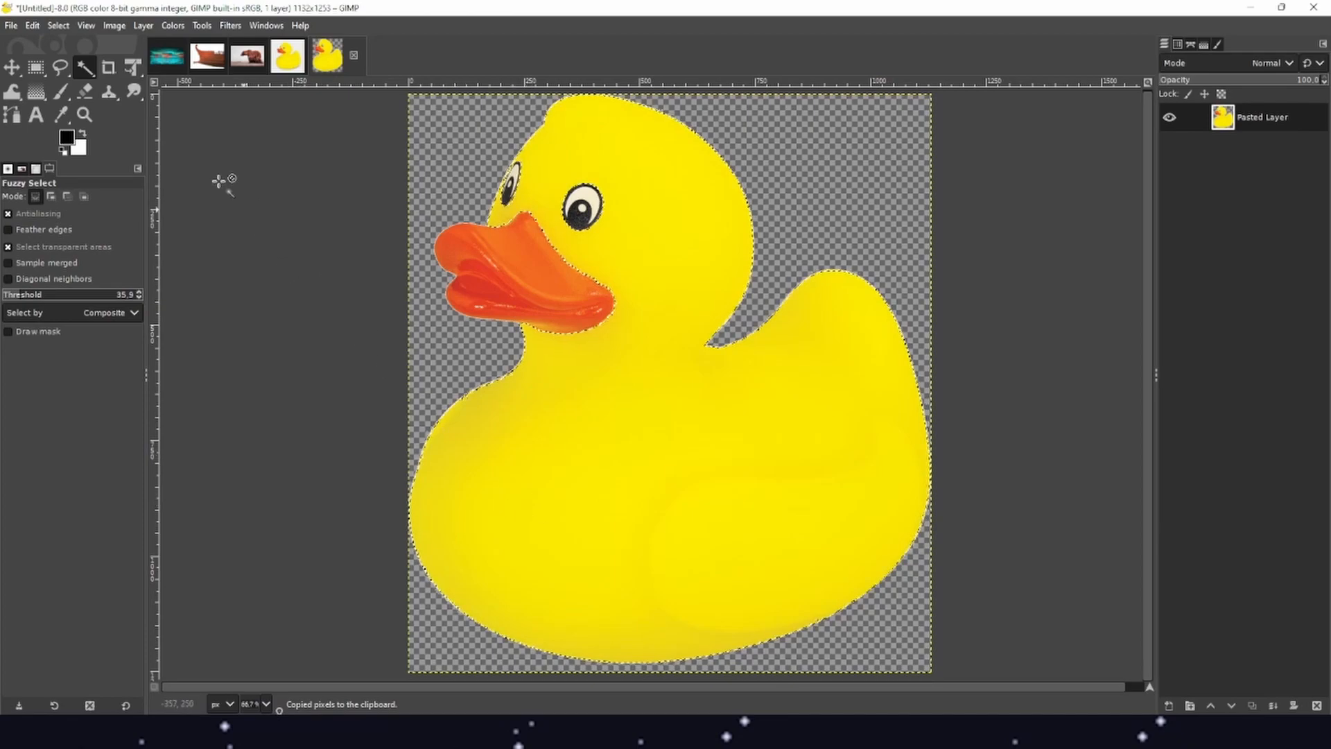
{"action": "left_click", "coordinate": [157, 54]}
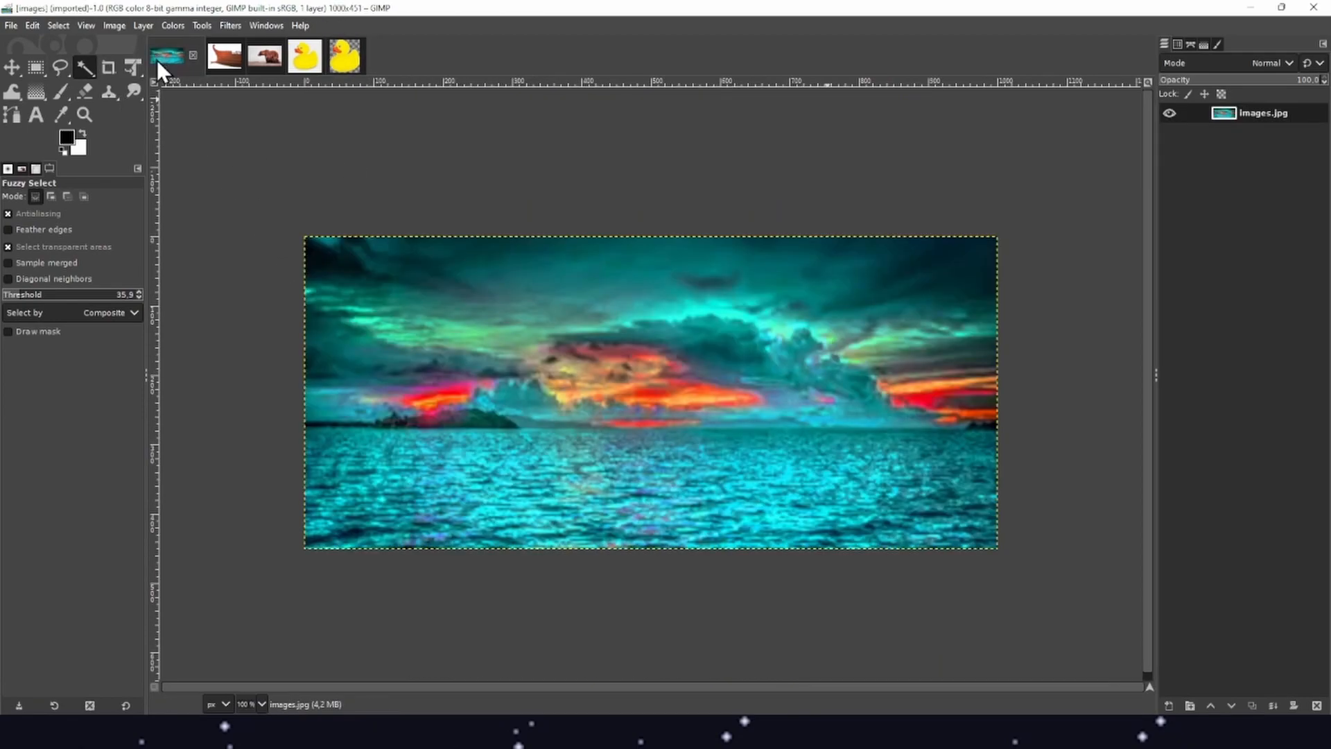
{"action": "key", "text": "ctrl+v"}
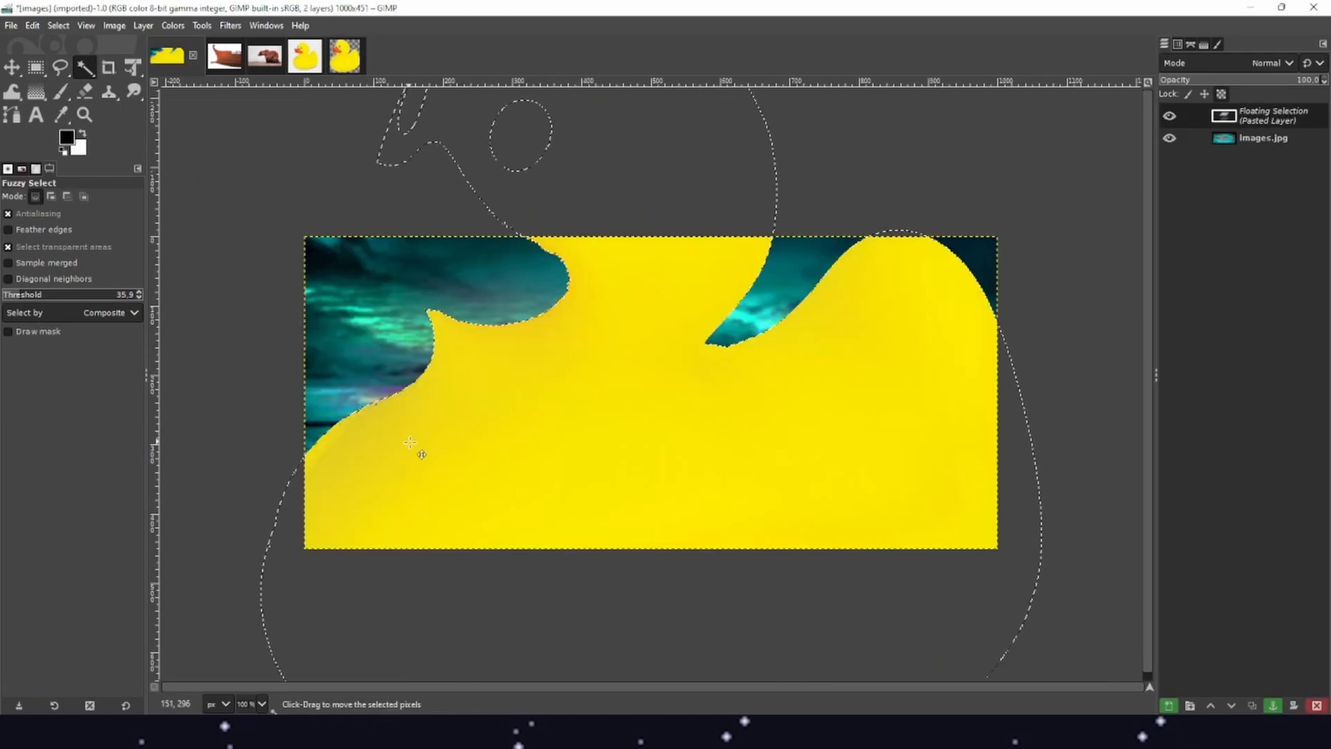
Step: Start a Unified Transform on the pasted yellow body and delete the floating selection from the sea image
{"action": "left_click", "coordinate": [133, 67]}
{"action": "left_click", "coordinate": [588, 409]}
{"action": "key", "text": "ctrl"}
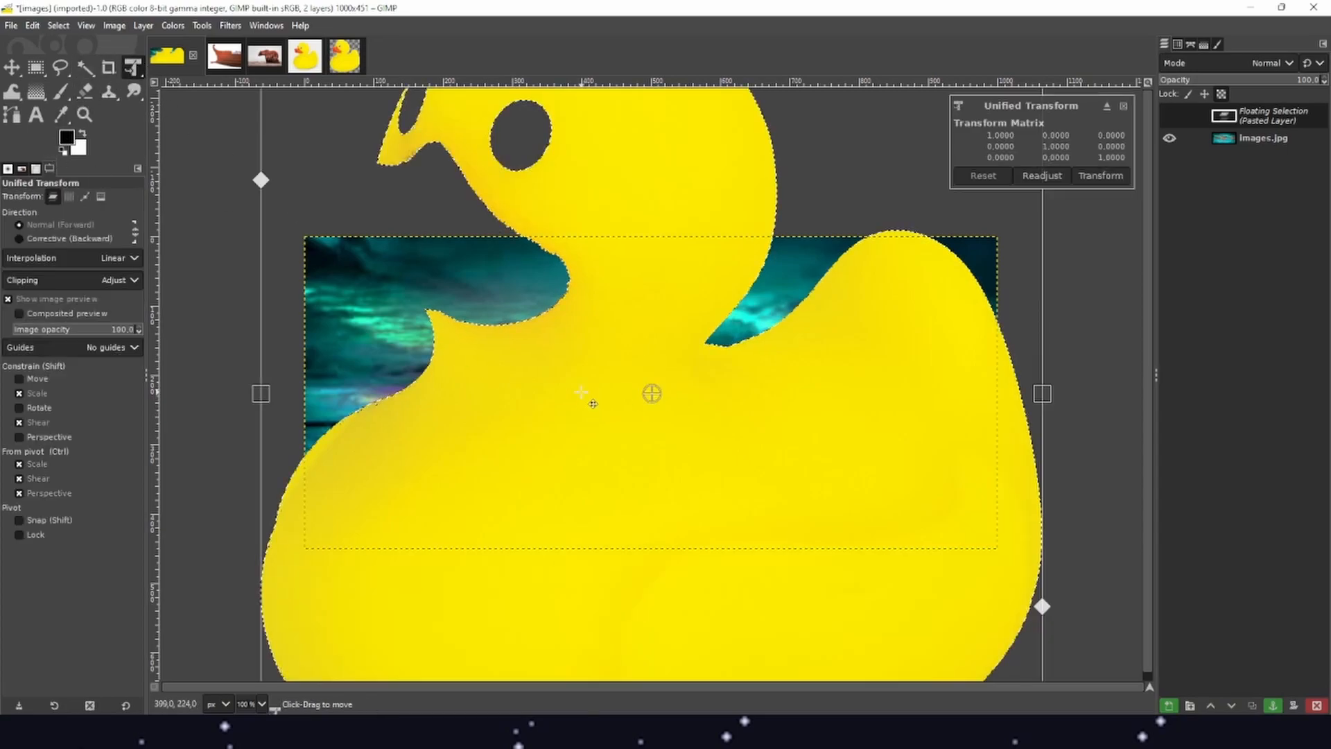
{"action": "scroll", "coordinate": [581, 391], "scroll_direction": "down", "scroll_amount": 1}
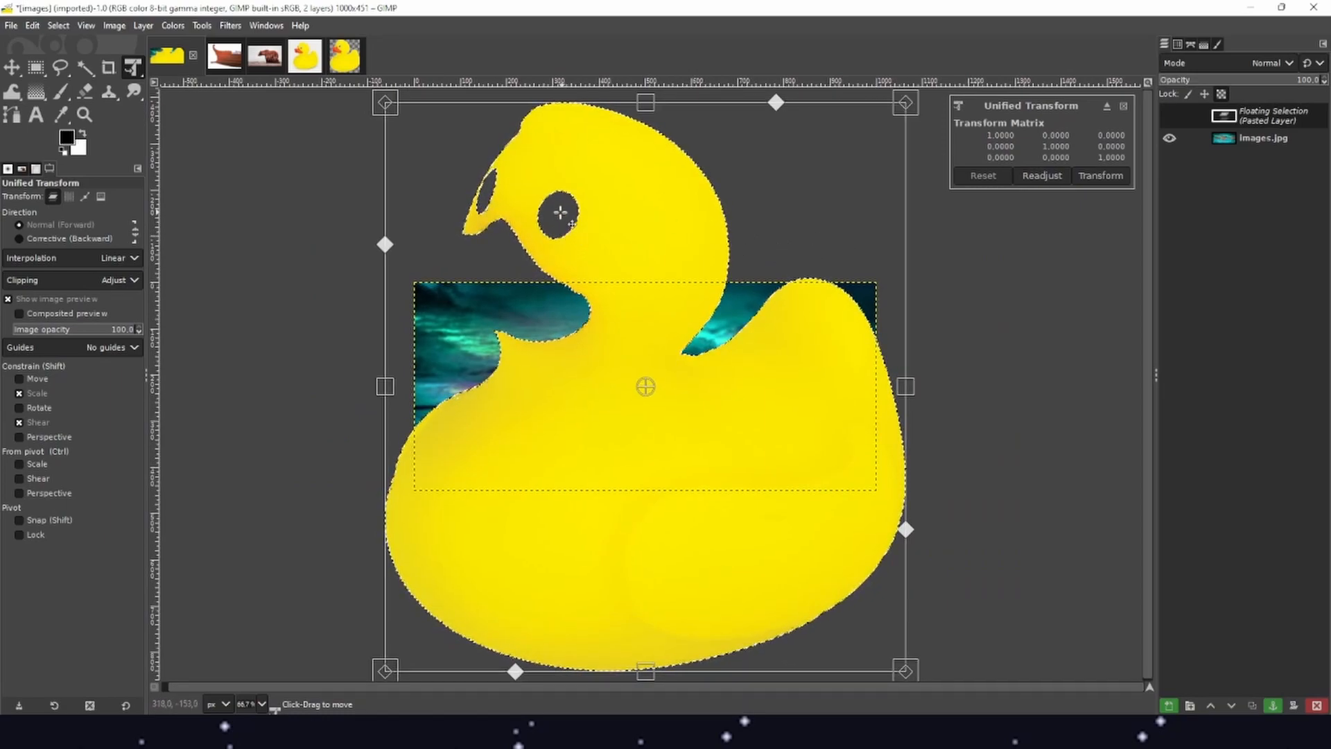
{"action": "right_click", "coordinate": [1254, 116]}
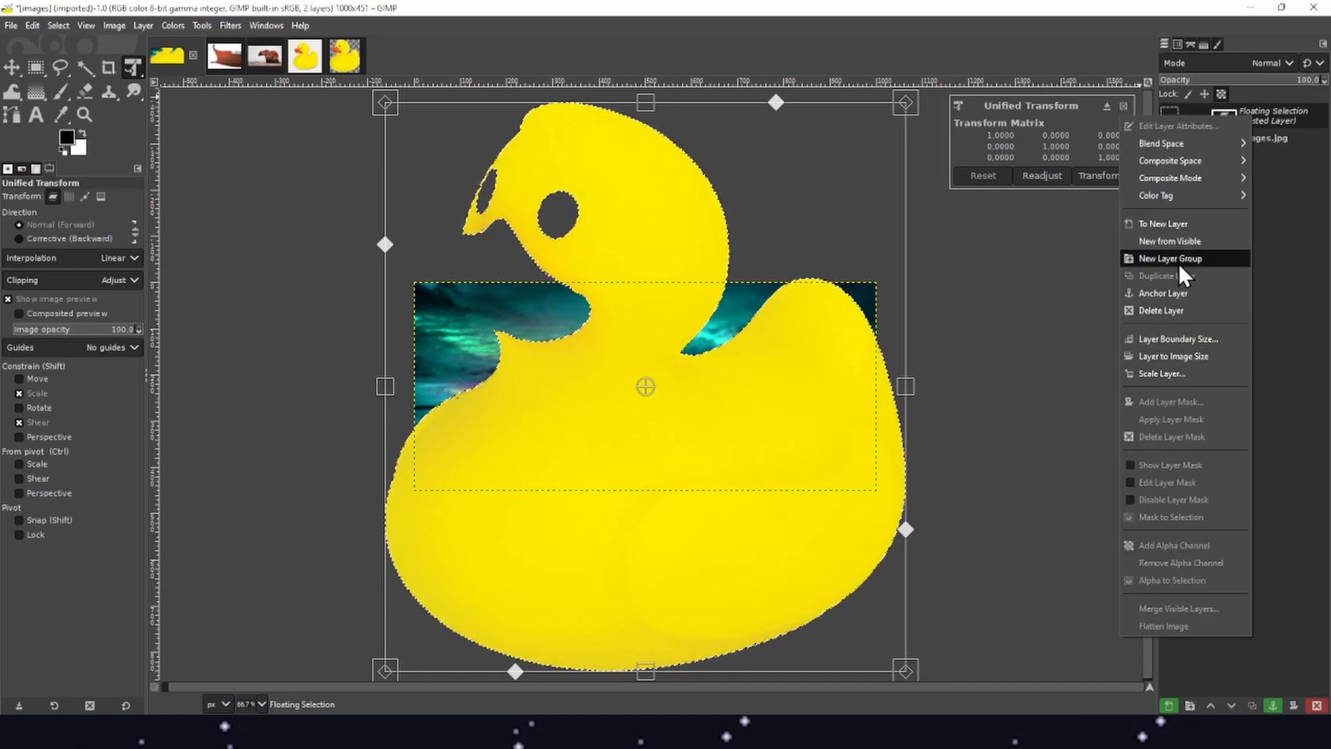
{"action": "left_click", "coordinate": [1179, 310]}
Step: Select the entire transparent duck image, and copy and paste it into the sunset sea image
{"action": "left_click", "coordinate": [339, 56]}
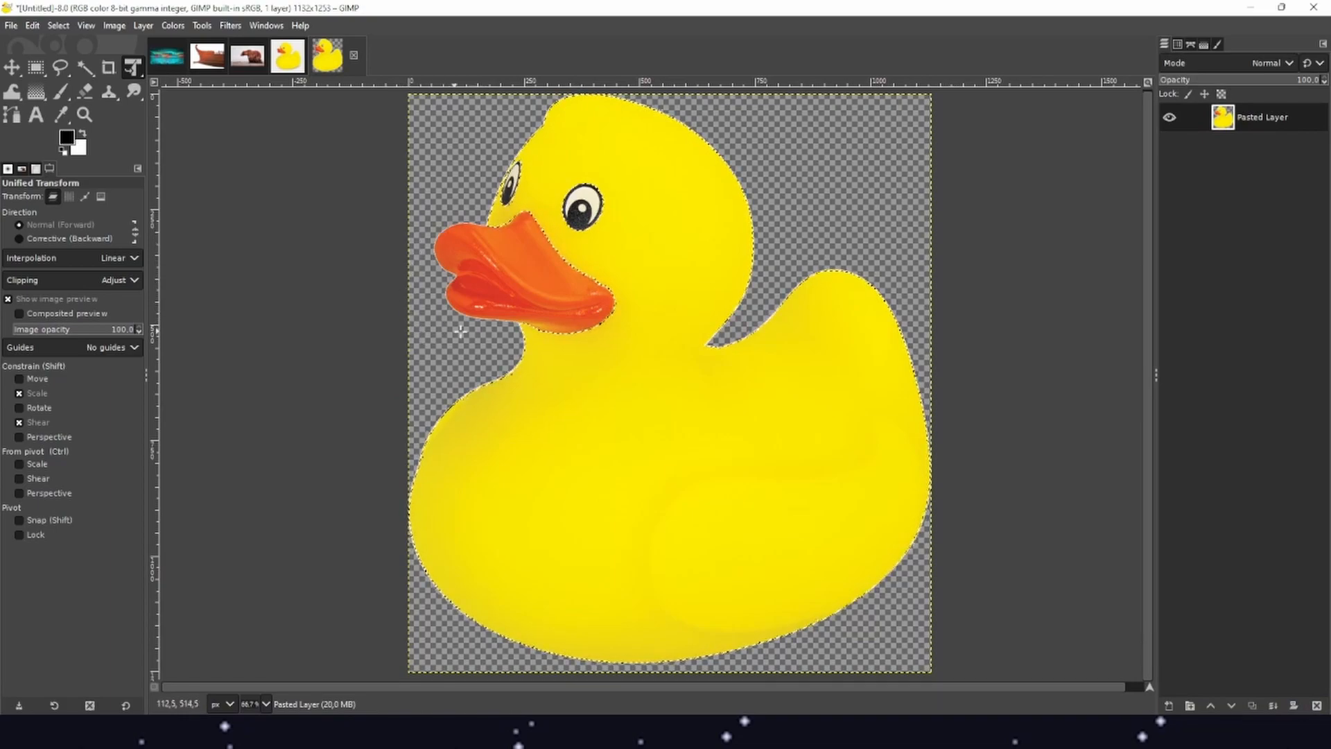
{"action": "right_click", "coordinate": [589, 414]}
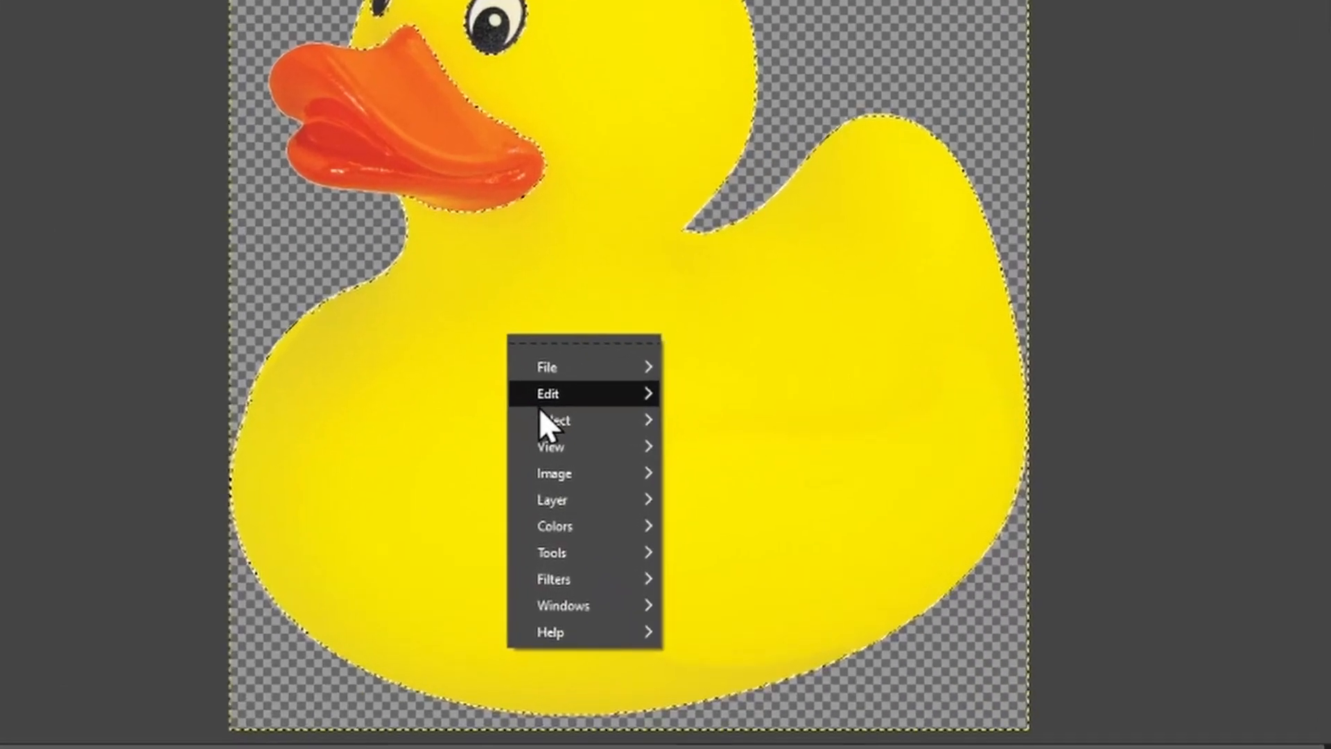
{"action": "mouse_move", "coordinate": [572, 423]}
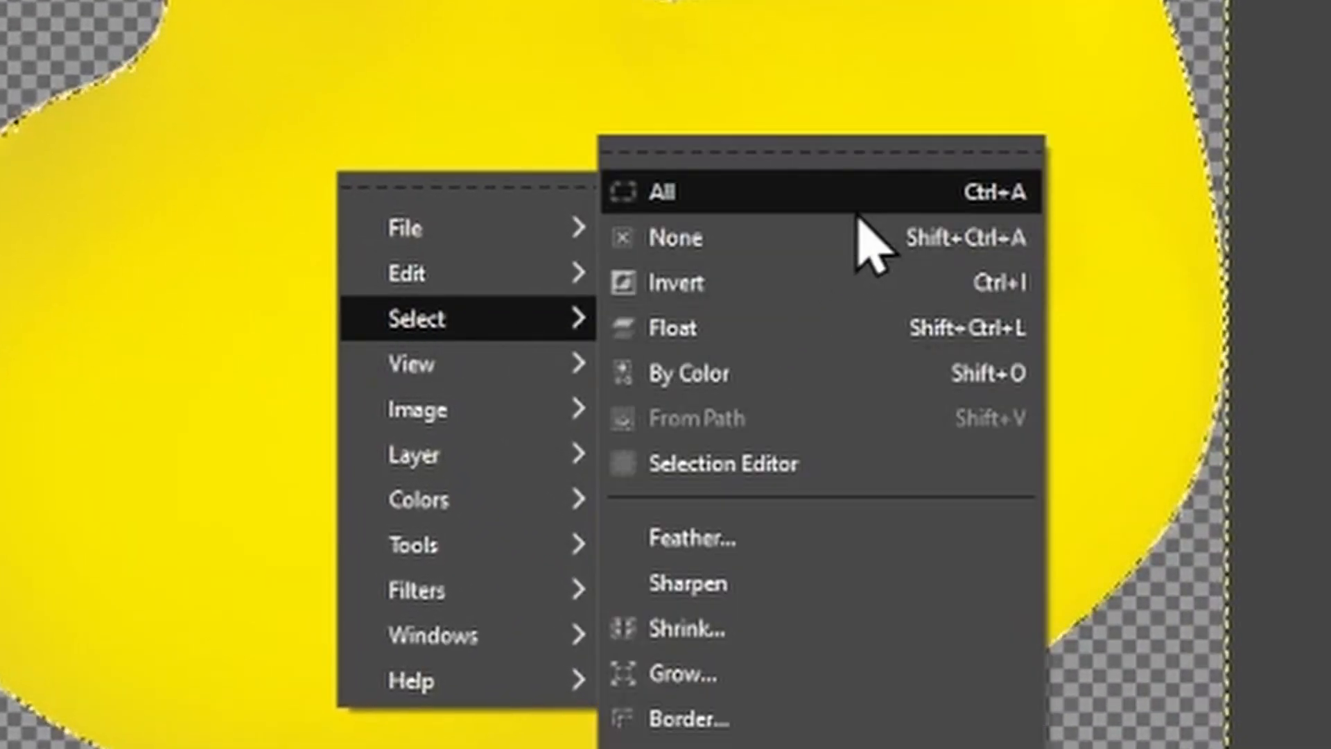
{"action": "left_click", "coordinate": [875, 203]}
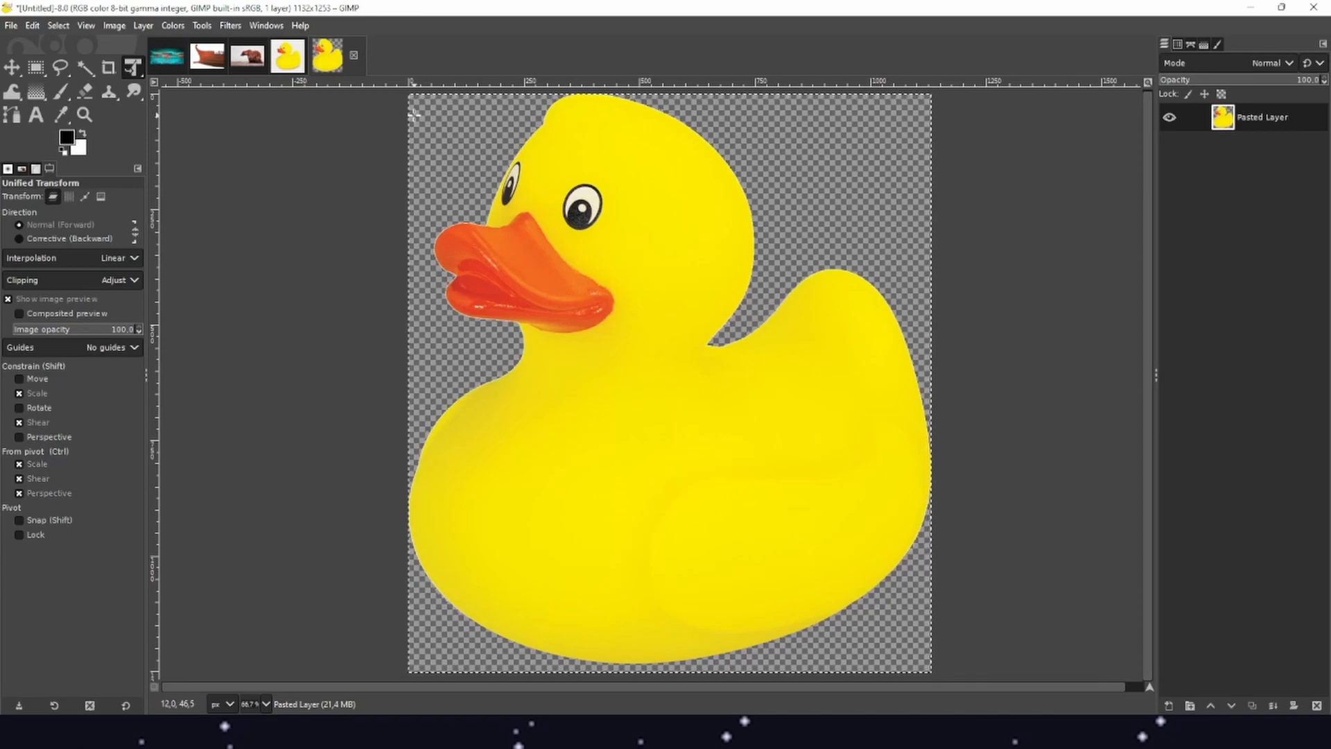
{"action": "key", "text": "ctrl+c"}
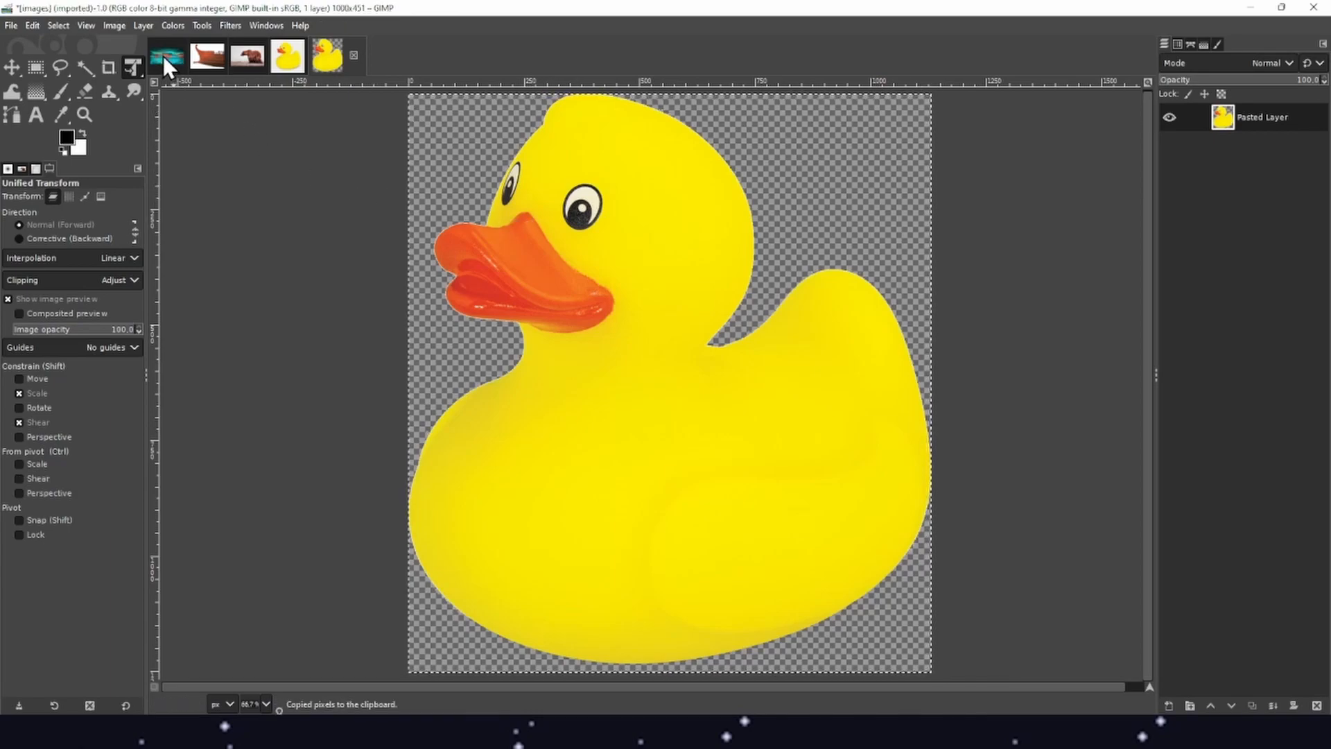
{"action": "left_click", "coordinate": [164, 55]}
{"action": "key", "text": "ctrl+v"}
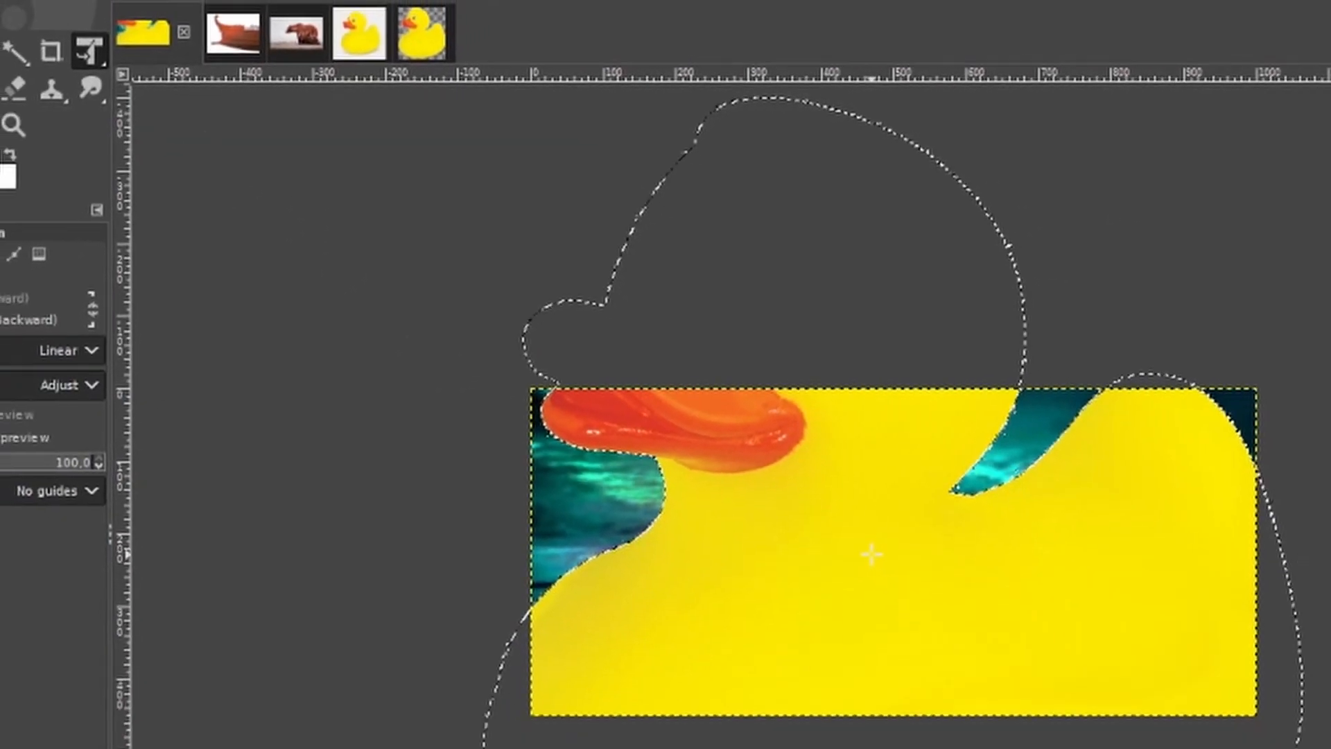
Step: Scale the pasted duck to about 45% with Unified Transform and move it over the left half of the sea image
{"action": "left_click", "coordinate": [871, 554]}
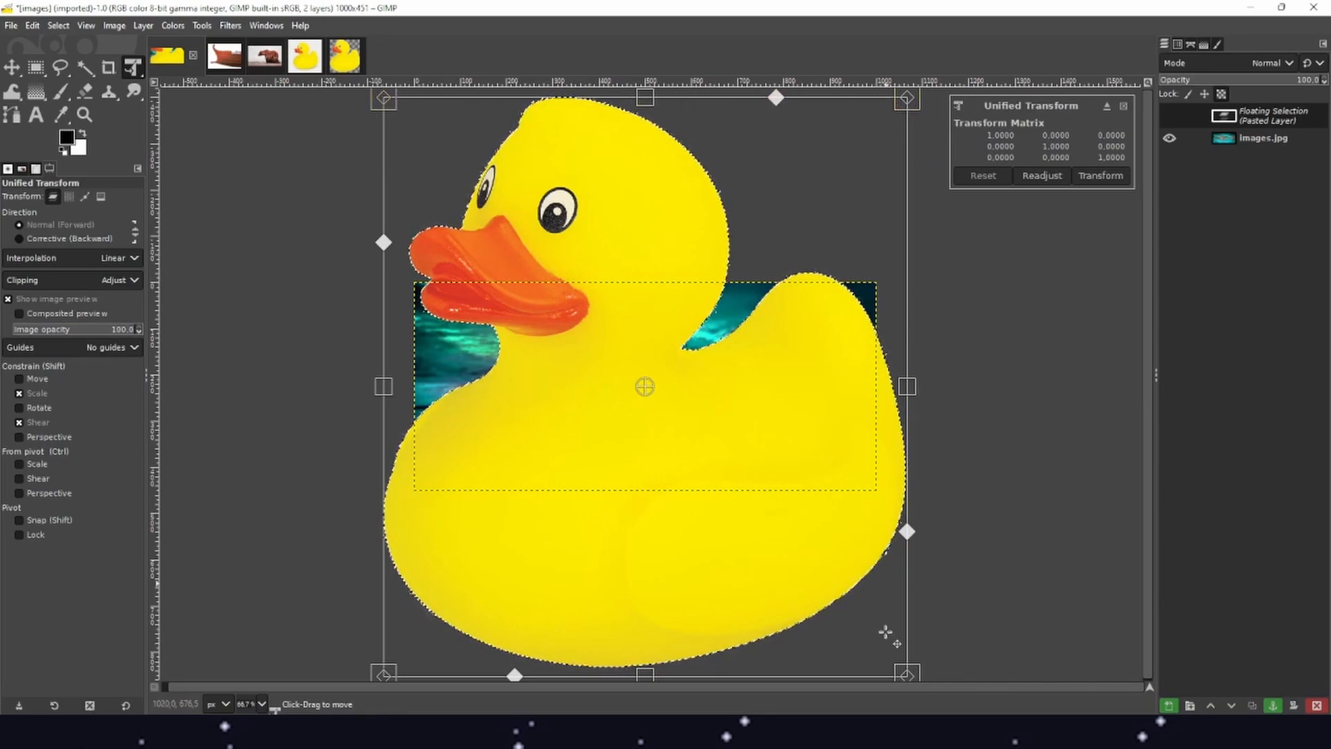
{"action": "left_click_drag", "start_coordinate": [907, 674], "coordinate": [570, 335]}
{"action": "left_click_drag", "start_coordinate": [483, 206], "coordinate": [570, 275]}
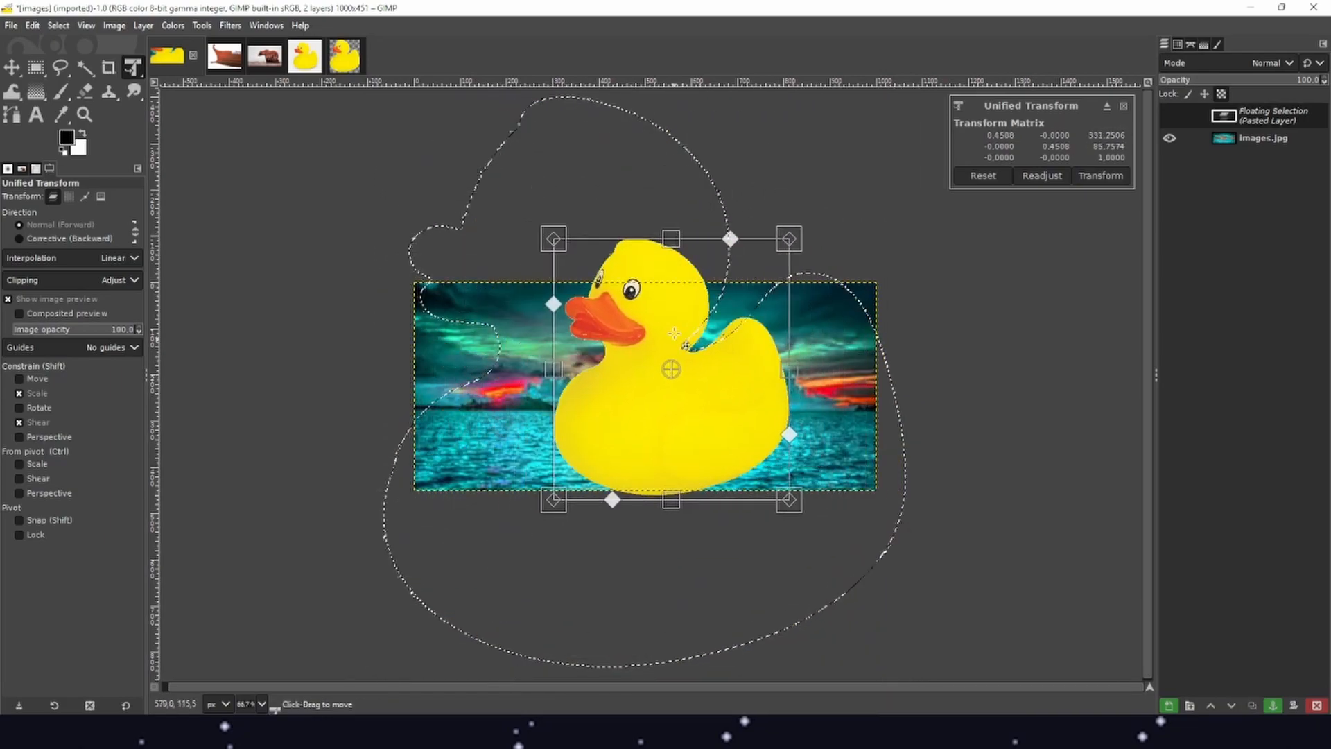
{"action": "left_click_drag", "start_coordinate": [501, 356], "coordinate": [889, 289]}
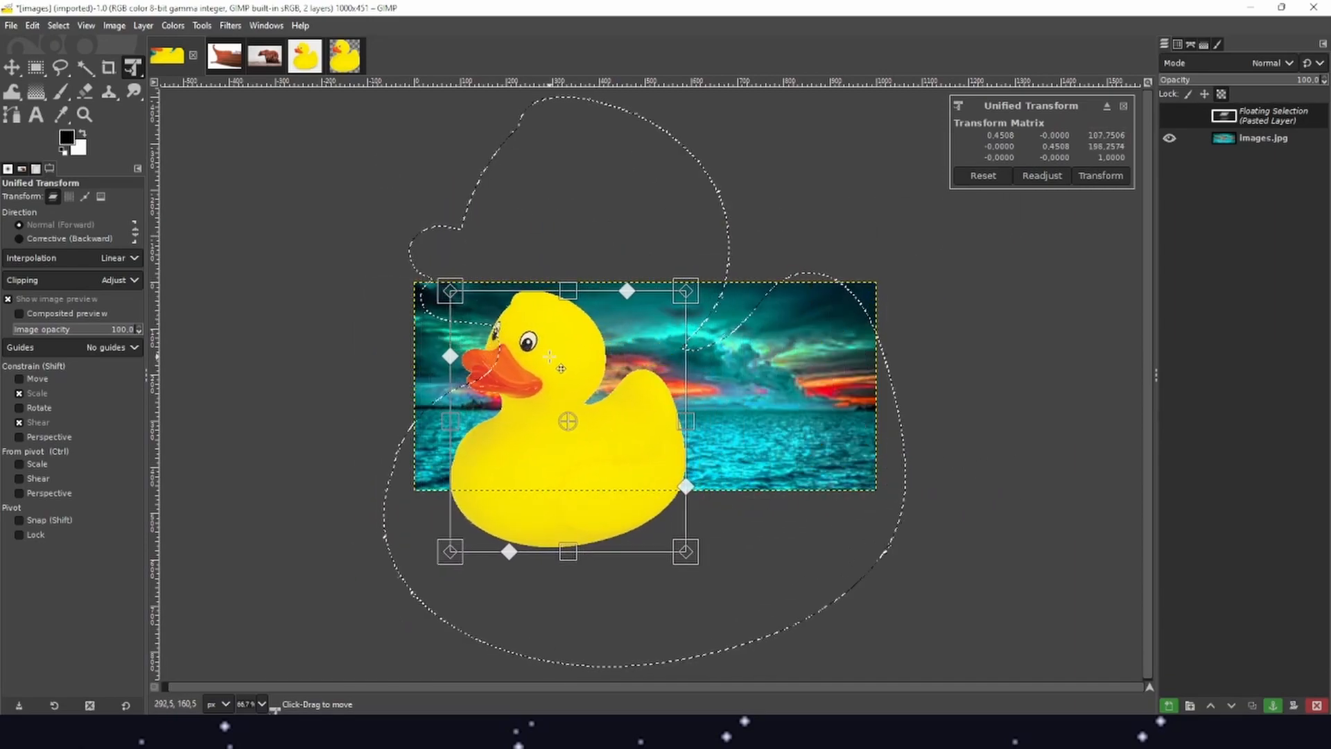
{"action": "left_click_drag", "start_coordinate": [681, 545], "coordinate": [721, 540]}
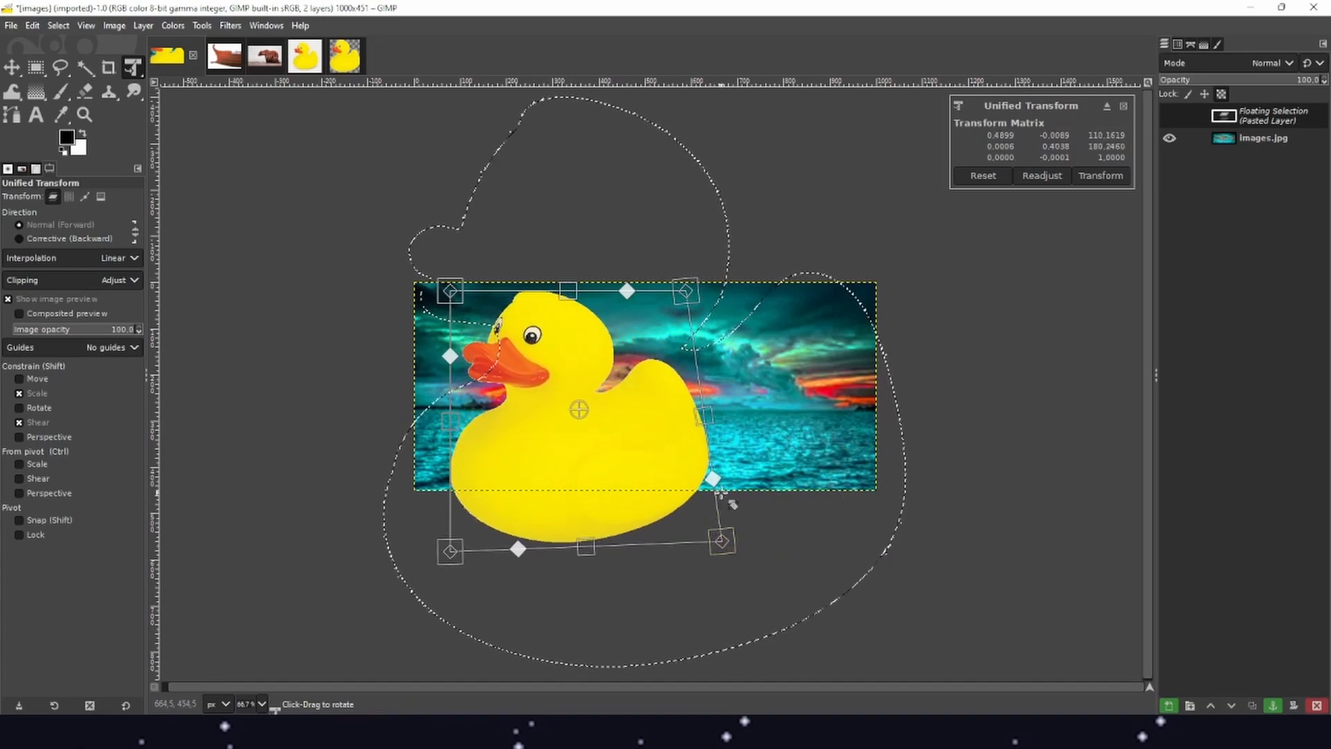
{"action": "key", "text": "ctrl"}
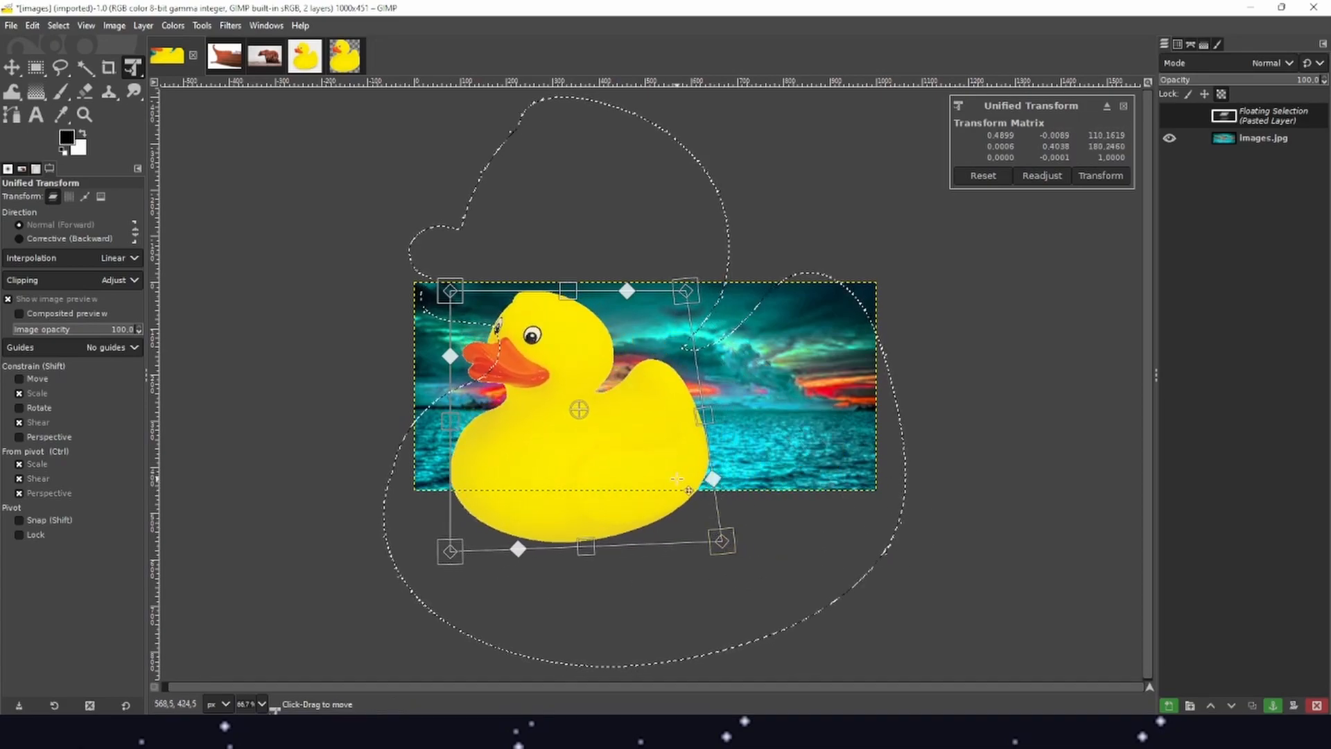
{"action": "key", "text": "ctrl+z"}
Step: Scale the duck down proportionally to about 28%, placed on the water at the image's left, and apply the transform
{"action": "left_click_drag", "start_coordinate": [685, 552], "coordinate": [543, 455]}
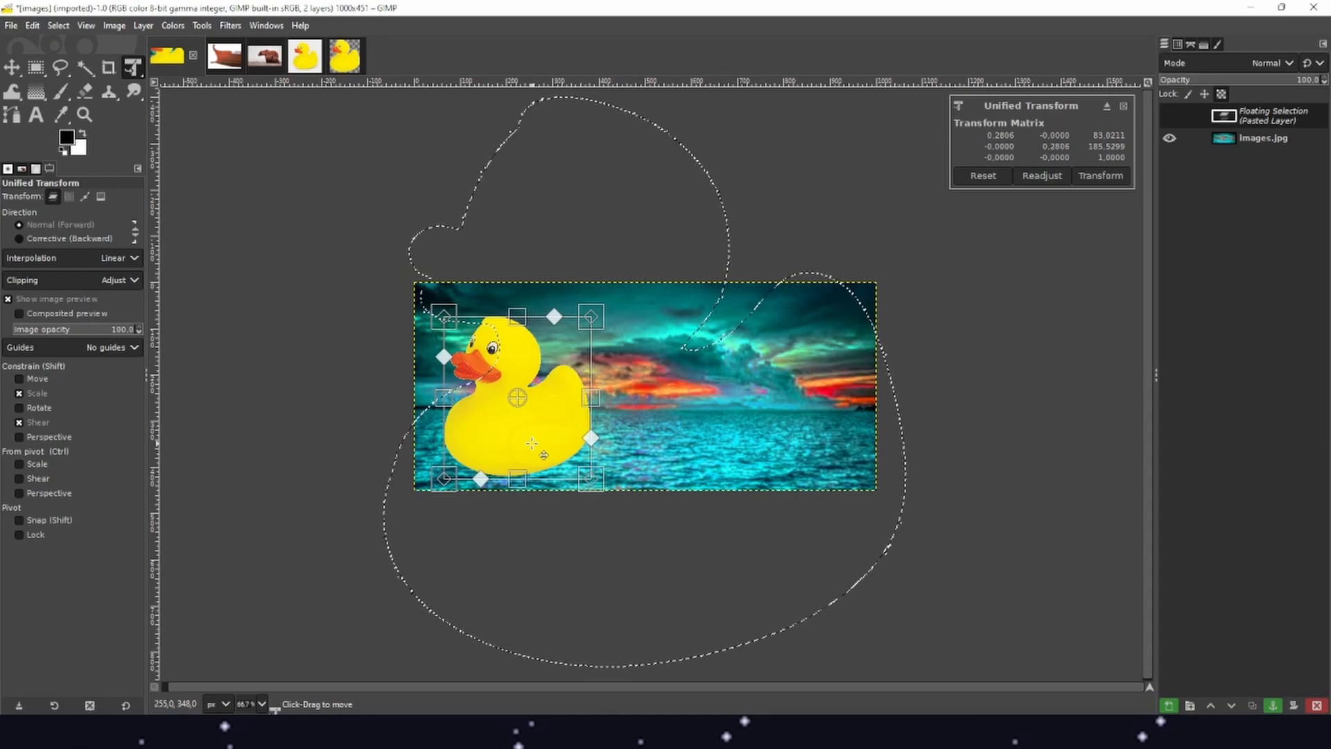
{"action": "key", "text": "Return"}
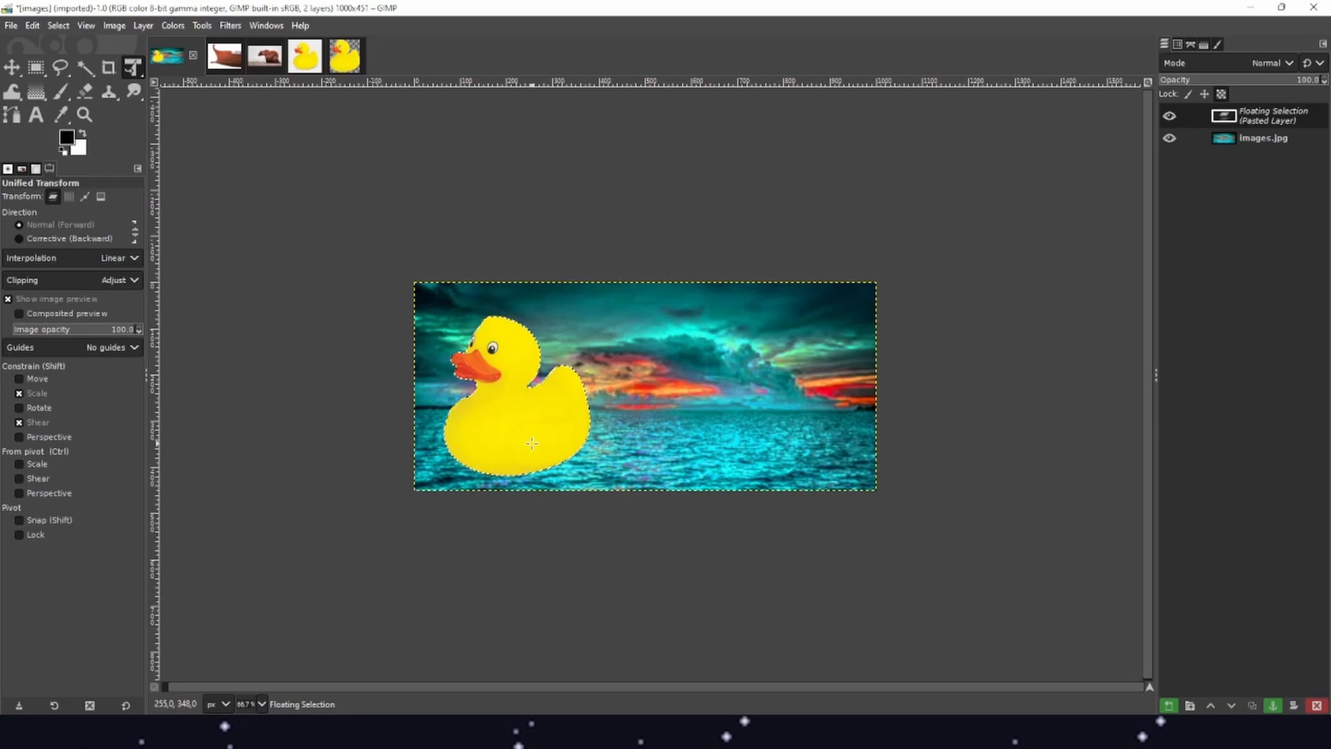
{"action": "scroll", "coordinate": [532, 443], "scroll_direction": "up", "scroll_amount": 2}
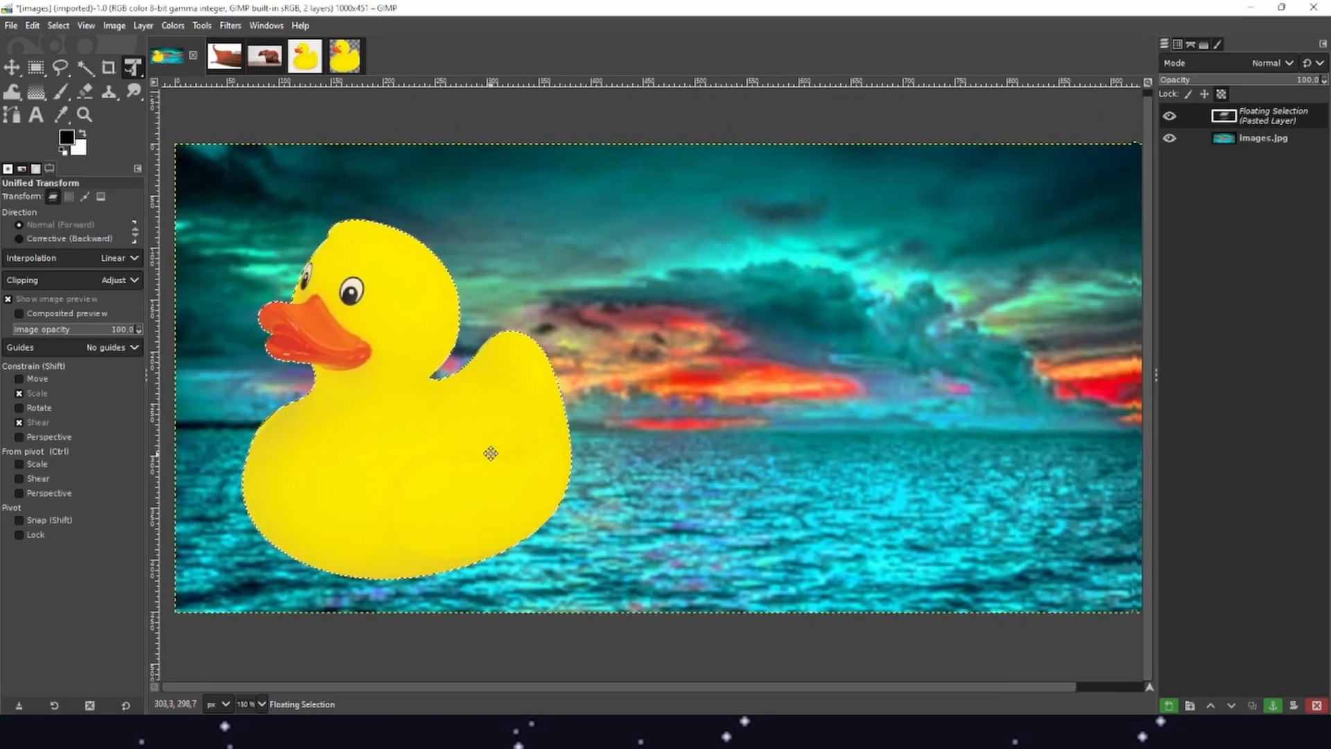
{"action": "scroll", "coordinate": [482, 458], "scroll_direction": "down", "scroll_amount": 1}
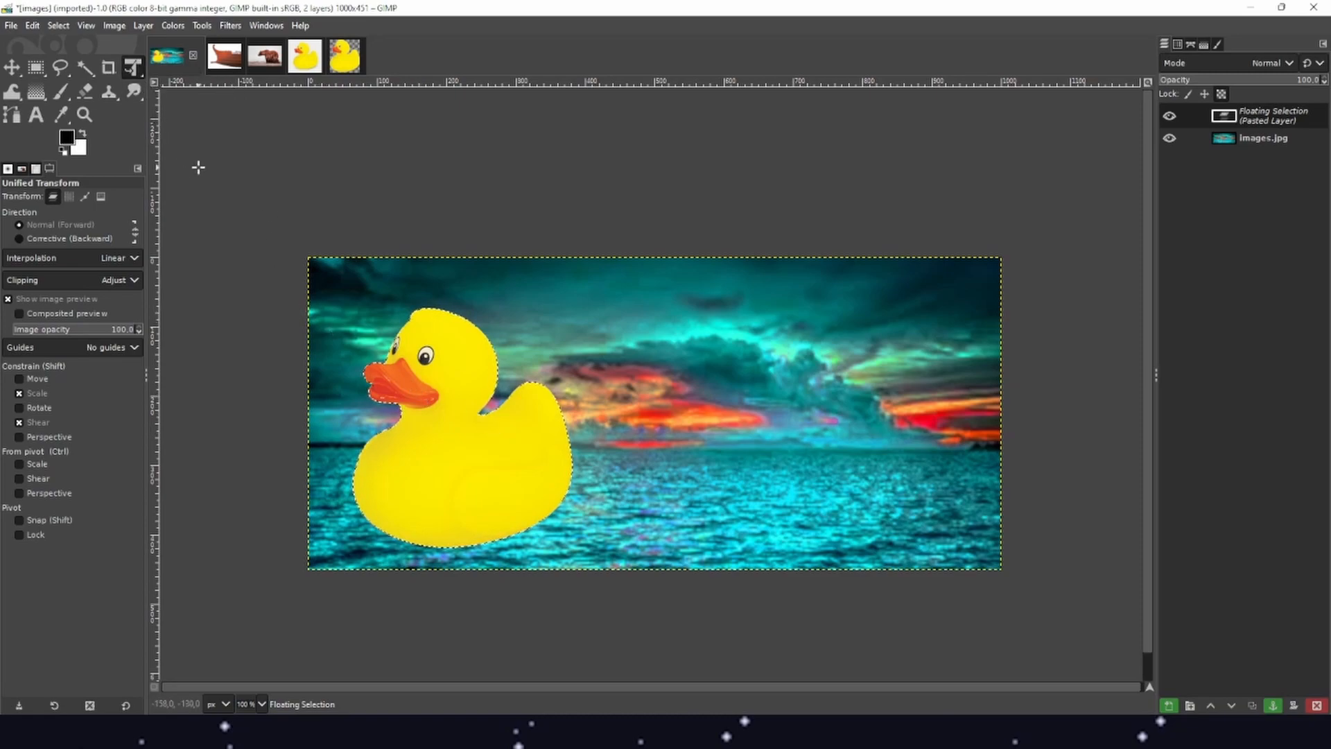
Step: Convert the floating duck selection to a new layer above the sea image
{"action": "left_click_drag", "start_coordinate": [252, 168], "coordinate": [234, 95]}
{"action": "scroll", "coordinate": [219, 99], "scroll_direction": "up", "scroll_amount": 2}
{"action": "scroll", "coordinate": [218, 104], "scroll_direction": "down", "scroll_amount": 2}
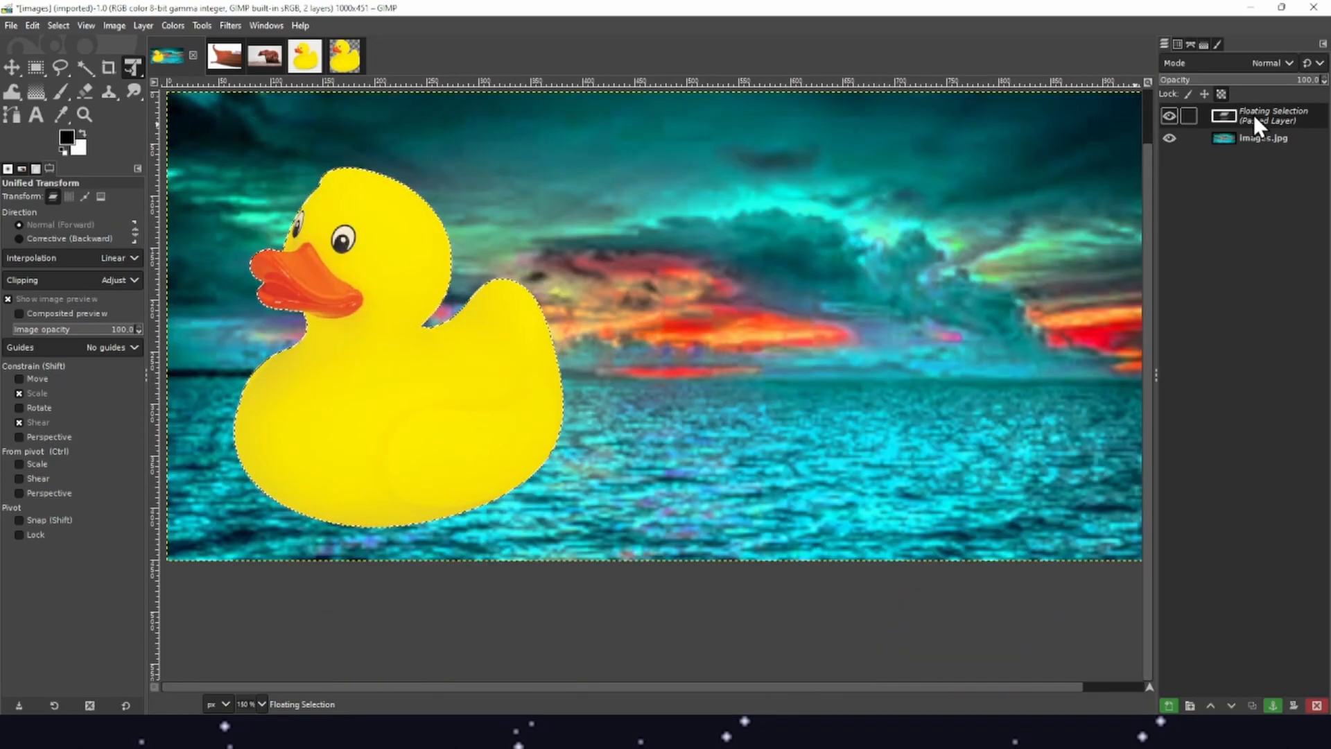
{"action": "right_click", "coordinate": [1254, 115]}
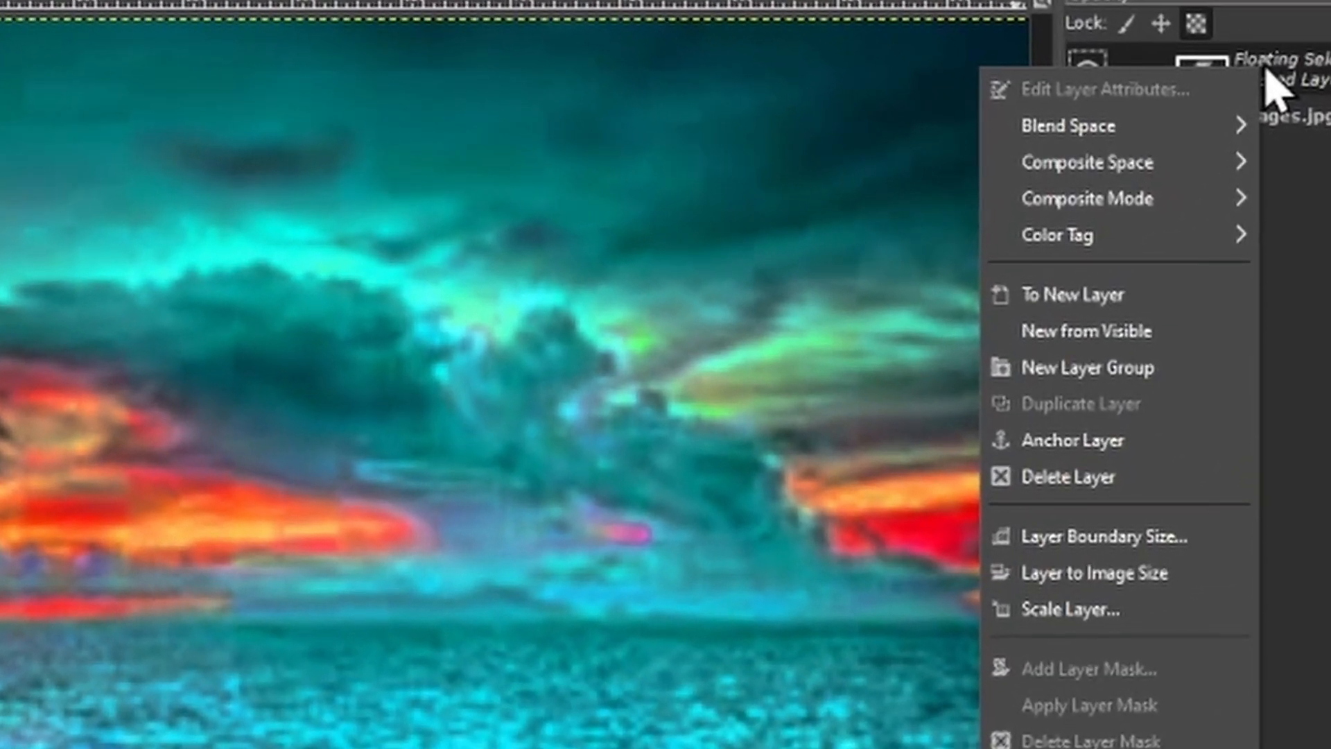
{"action": "left_click", "coordinate": [1190, 297]}
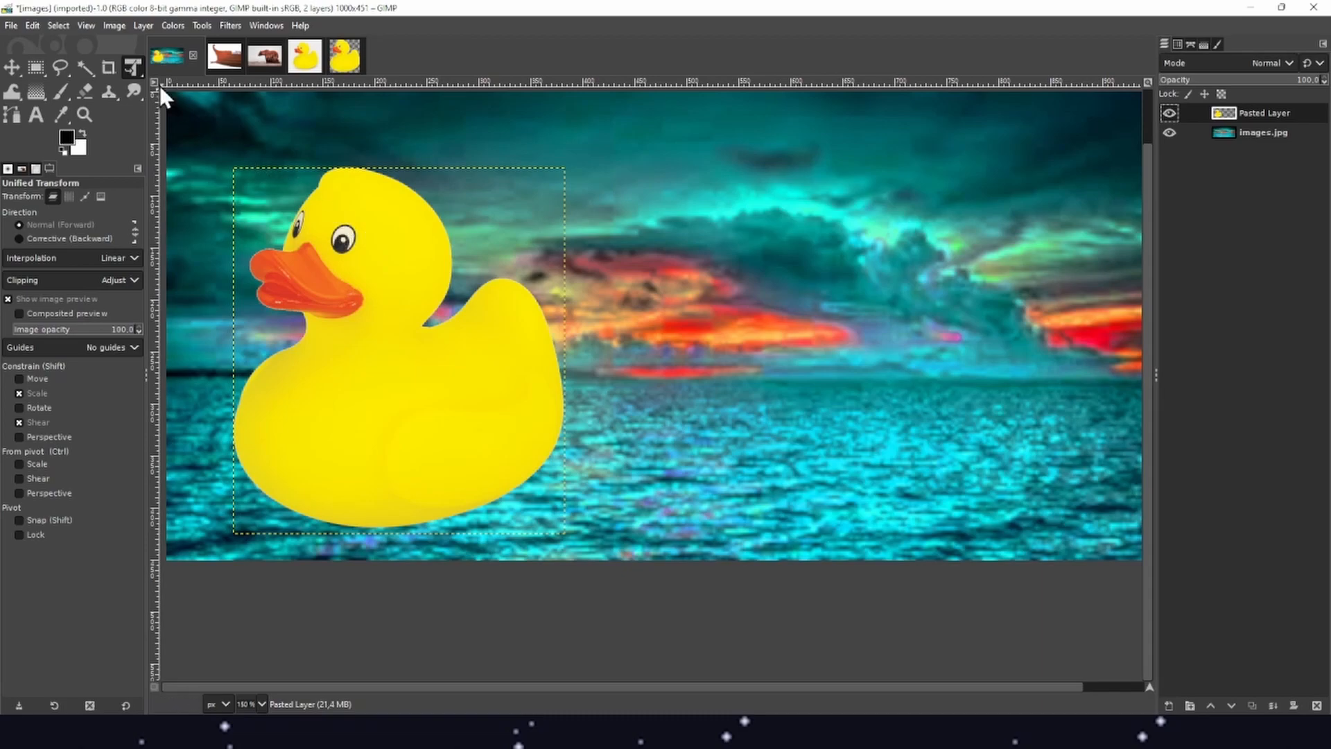
Step: Rotate the whole image 90° clockwise
{"action": "left_click", "coordinate": [113, 26]}
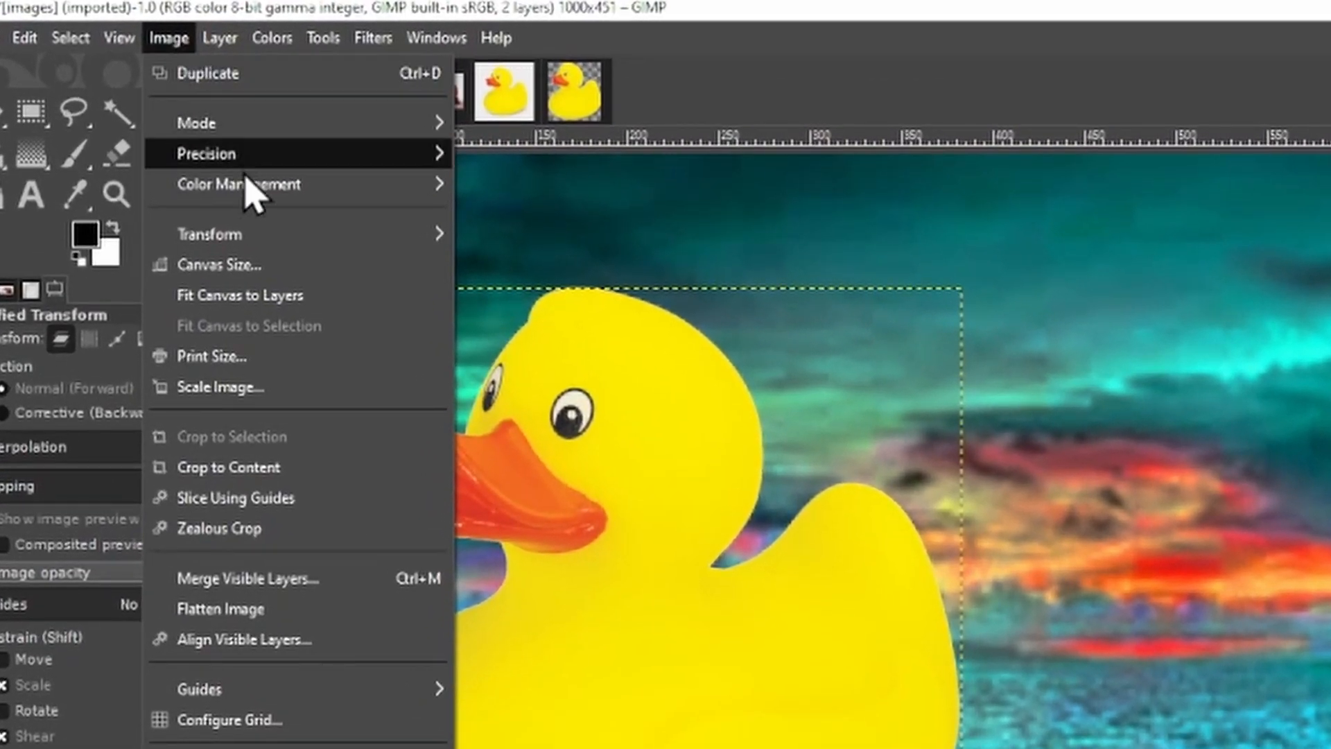
{"action": "mouse_move", "coordinate": [254, 239]}
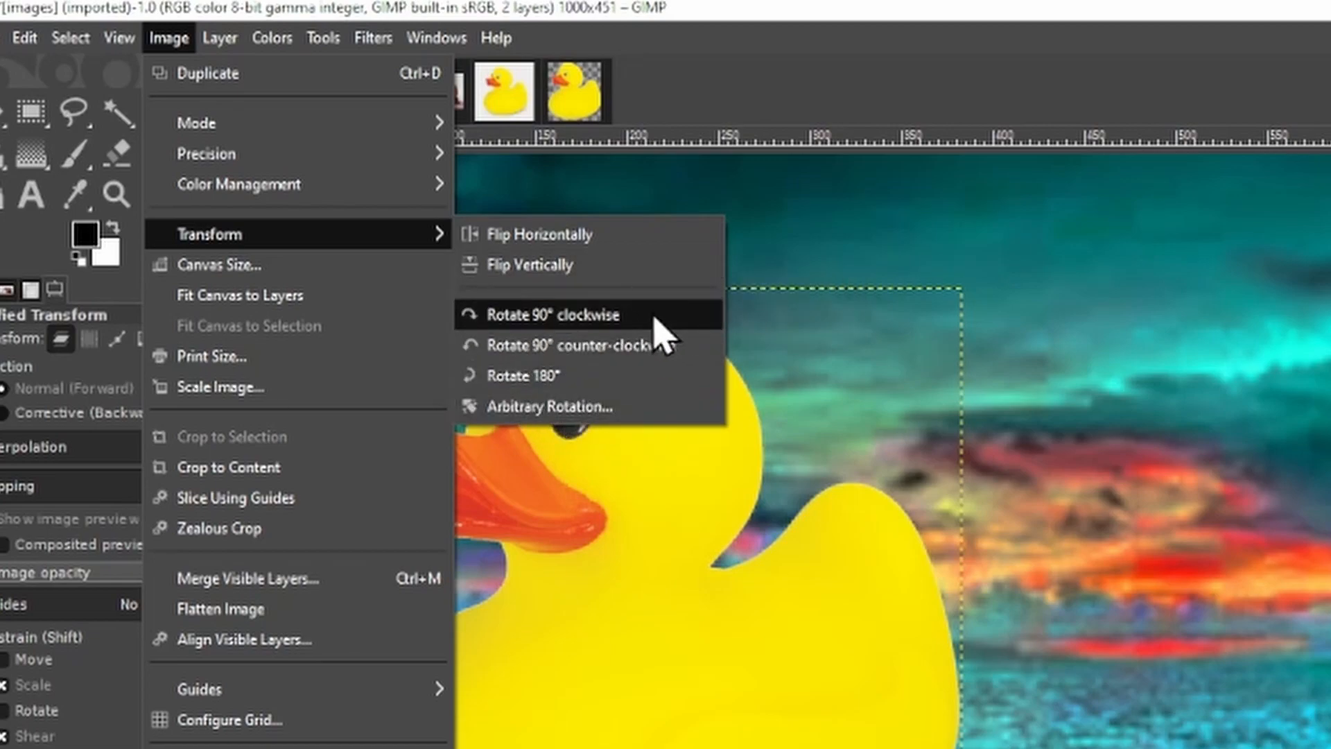
{"action": "left_click", "coordinate": [648, 315]}
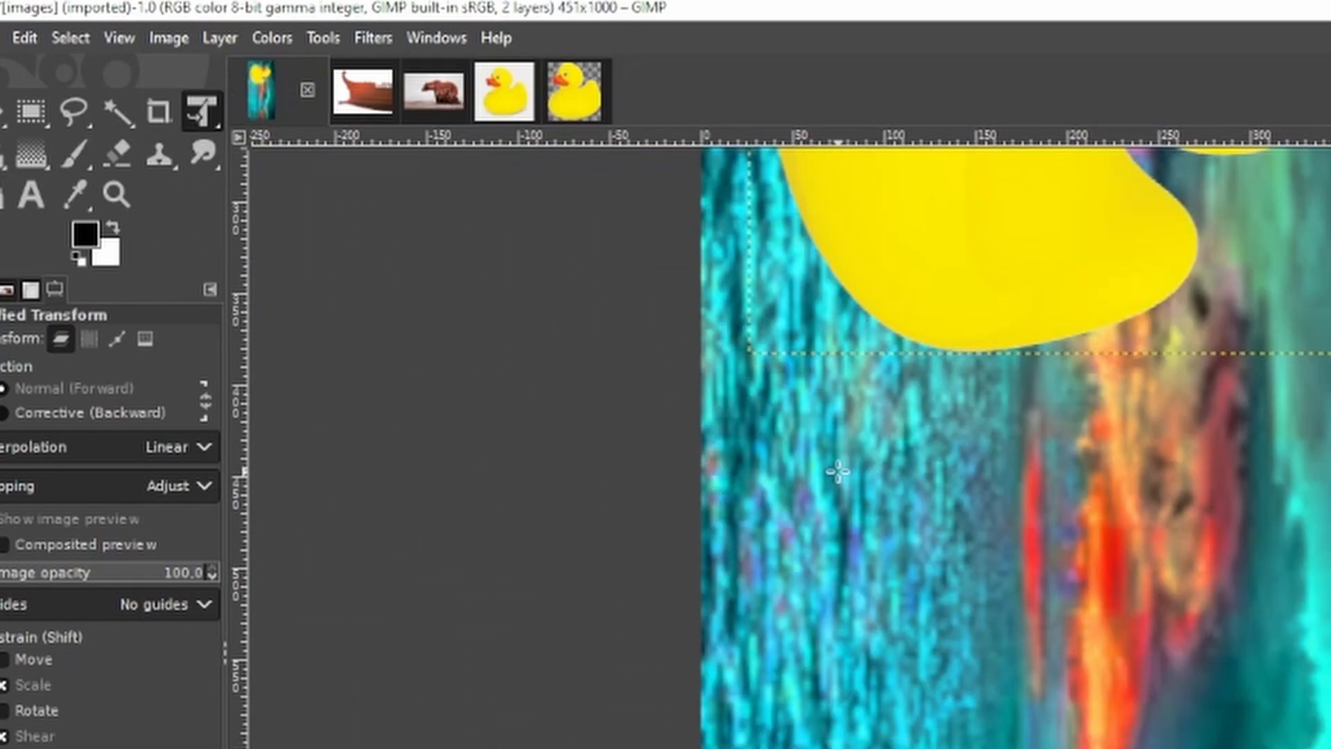
Step: Undo the 90° image rotation, and try flipping the whole image vertically
{"action": "key", "text": "ctrl+z"}
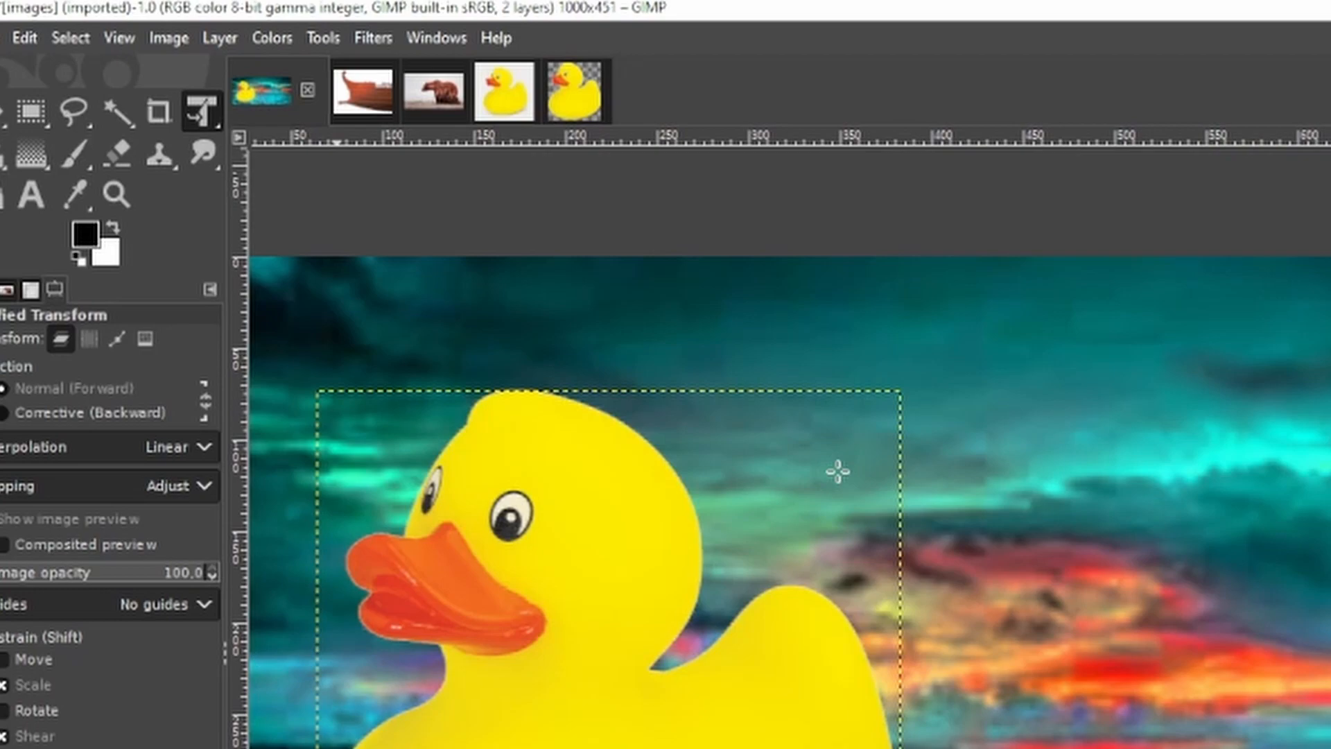
{"action": "left_click", "coordinate": [179, 38]}
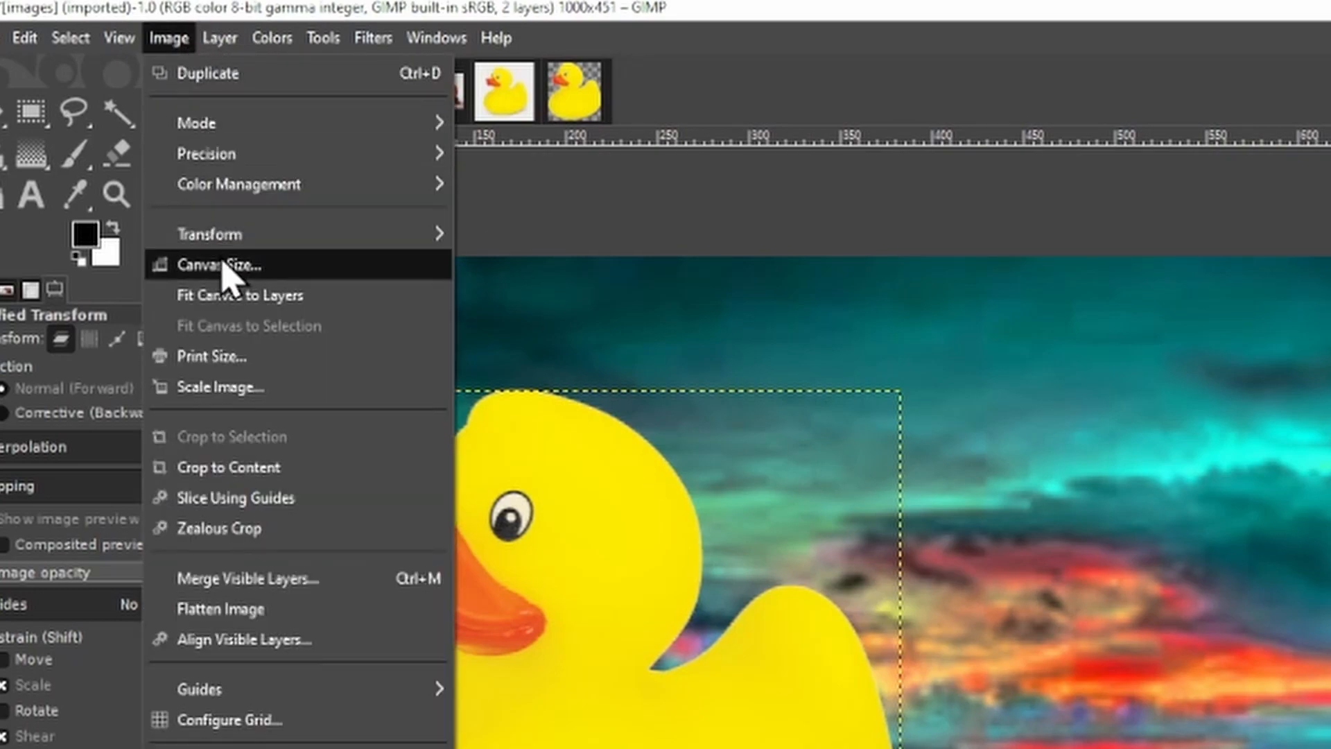
{"action": "left_click", "coordinate": [590, 271]}
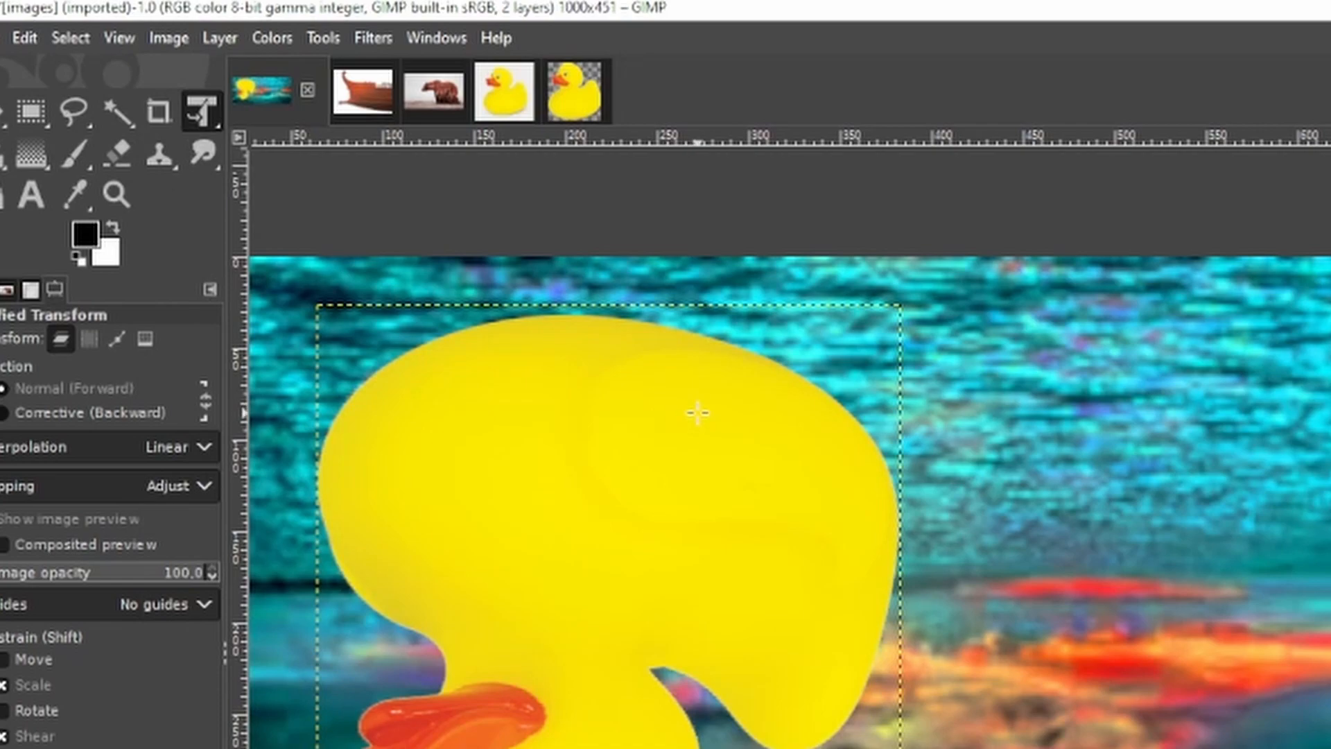
{"action": "key", "text": "ctrl+z"}
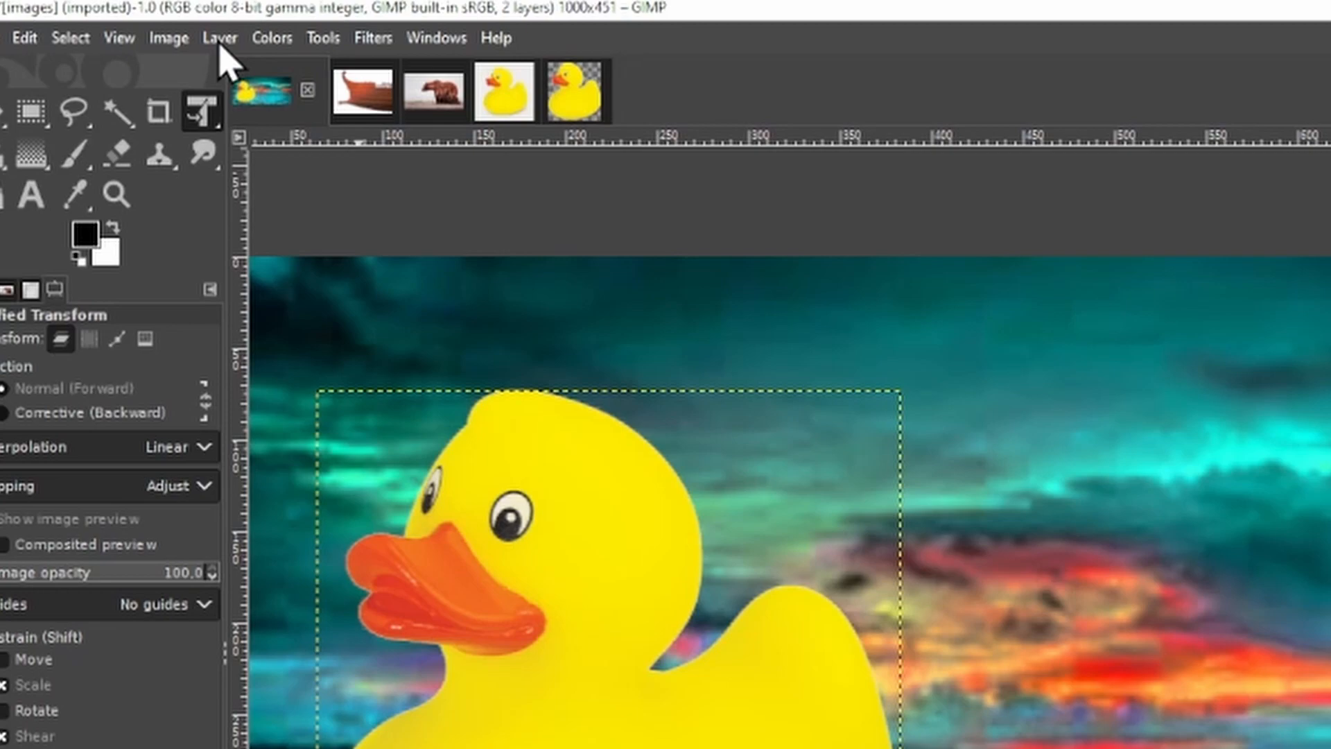
Step: Try flipping only the duck layer vertically and undo the flip
{"action": "left_click", "coordinate": [168, 37]}
{"action": "mouse_move", "coordinate": [217, 43]}
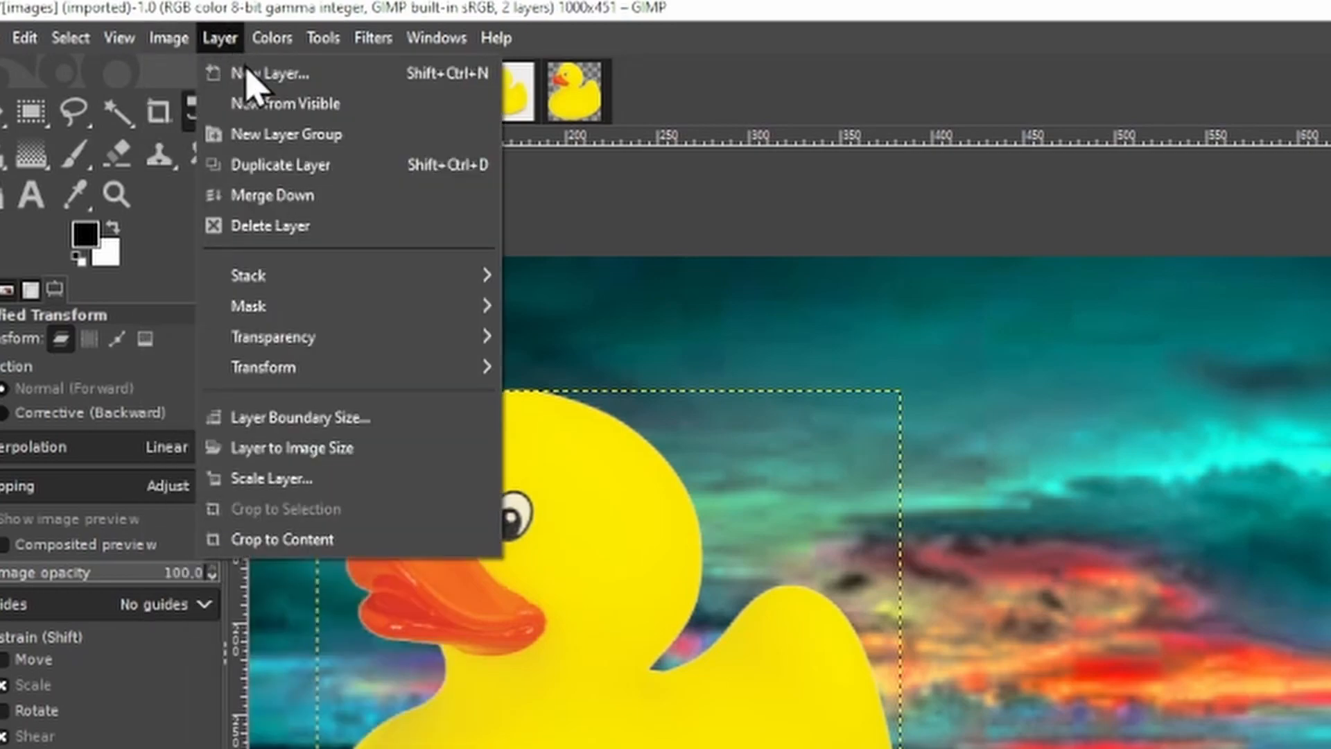
{"action": "mouse_move", "coordinate": [305, 388]}
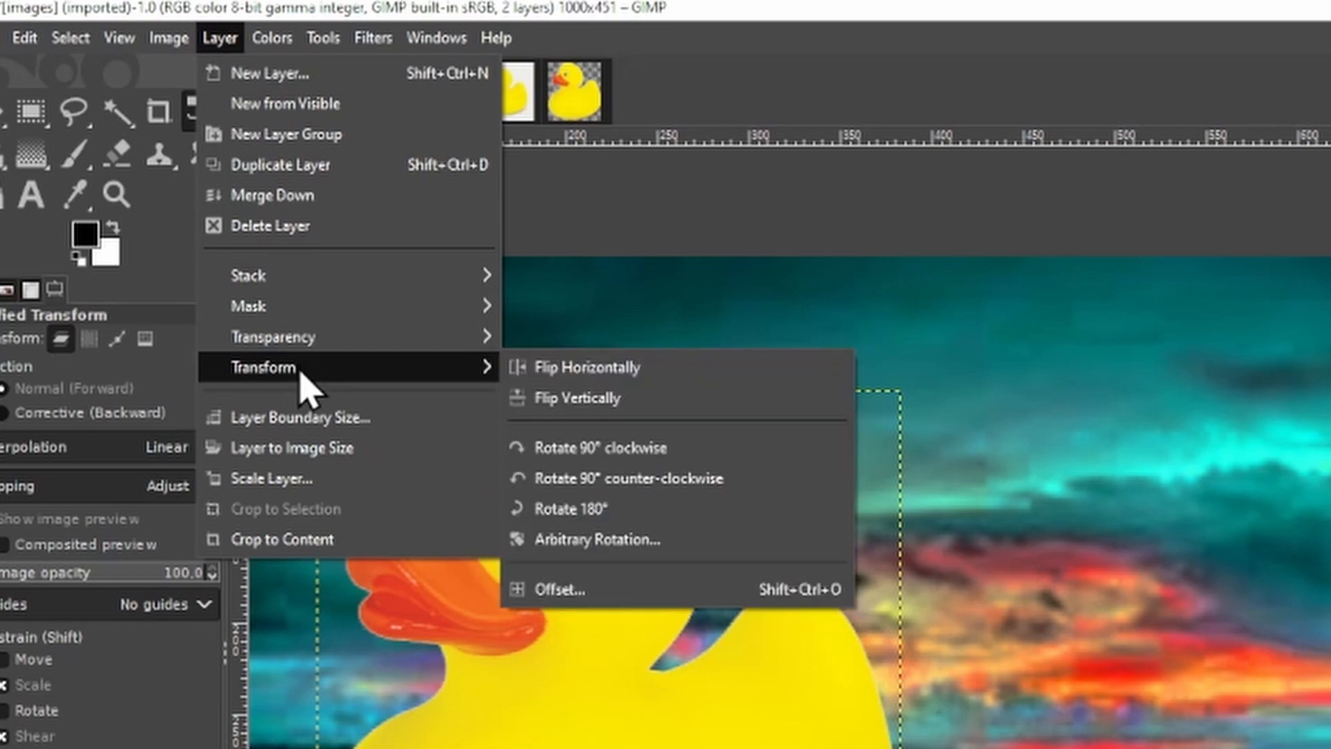
{"action": "left_click", "coordinate": [688, 400]}
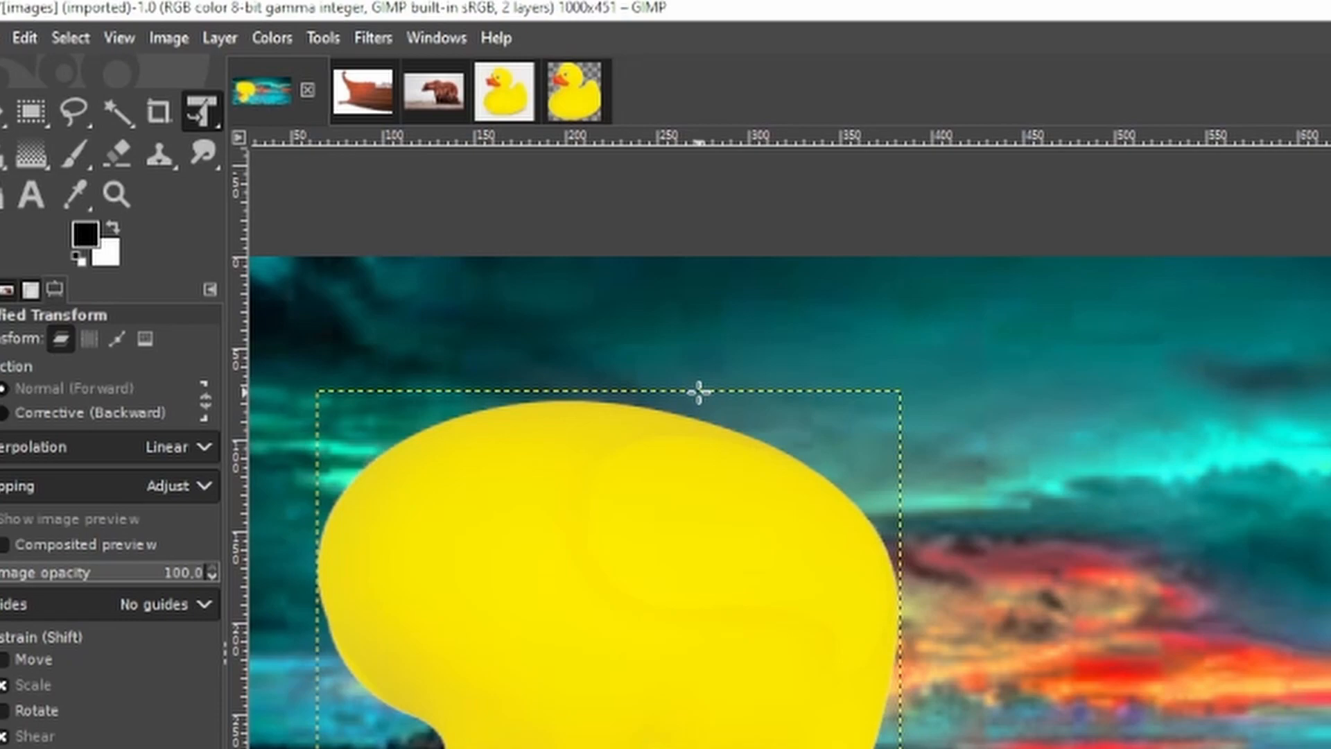
{"action": "key", "text": "ctrl+z"}
Step: Flip the duck layer horizontally so the duck faces the opposite way
{"action": "left_click", "coordinate": [224, 39]}
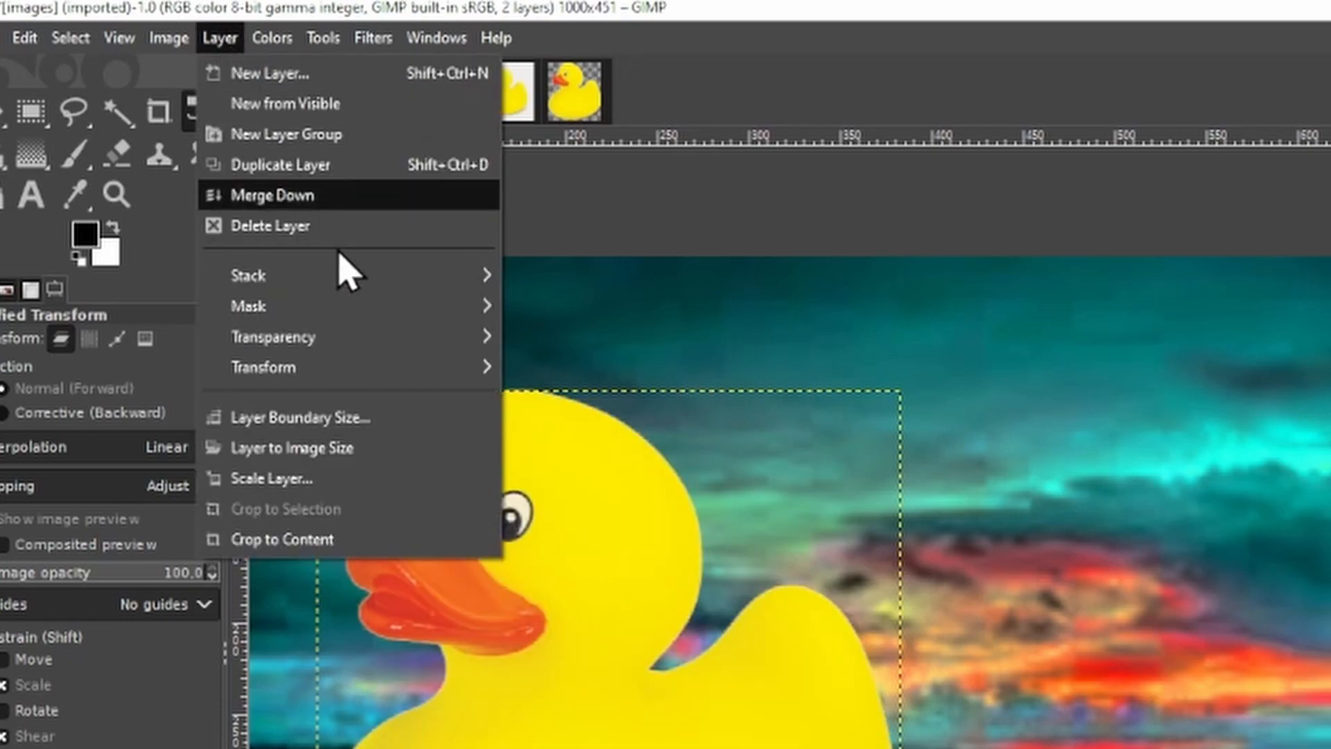
{"action": "mouse_move", "coordinate": [348, 371]}
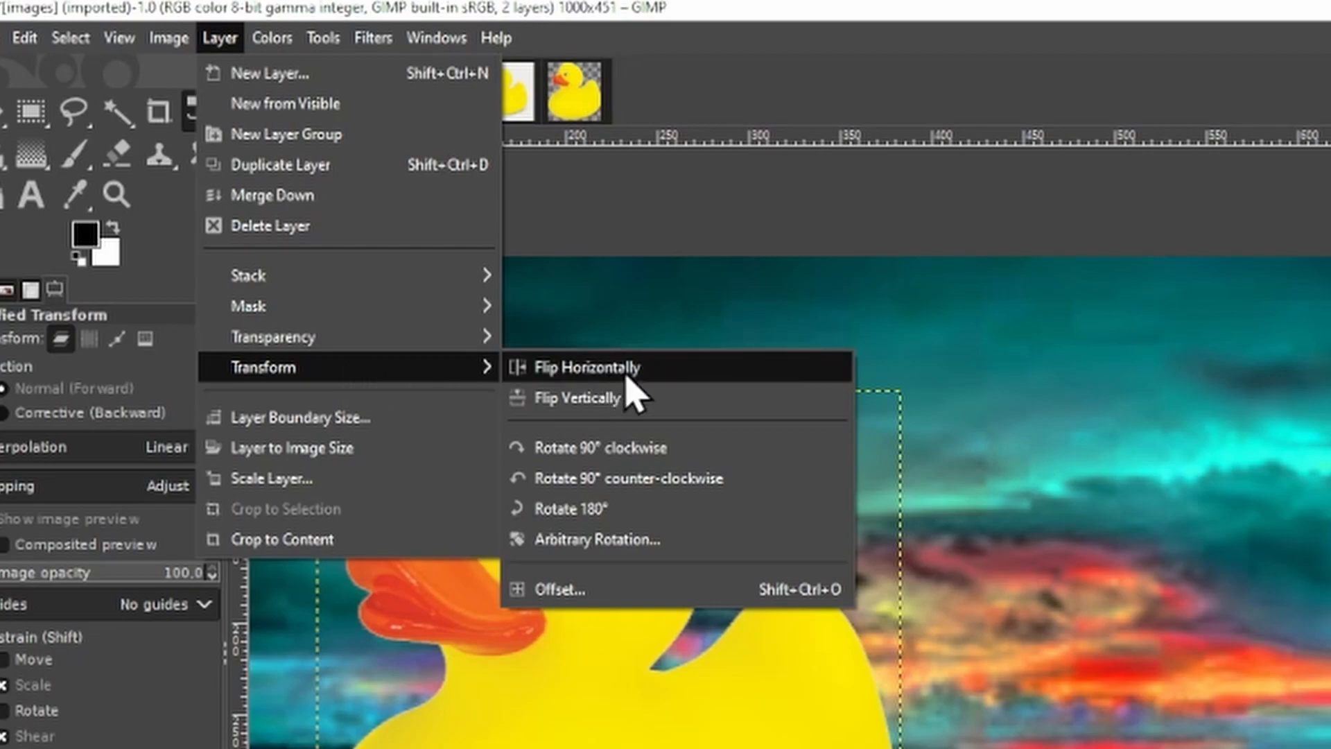
{"action": "left_click", "coordinate": [645, 371]}
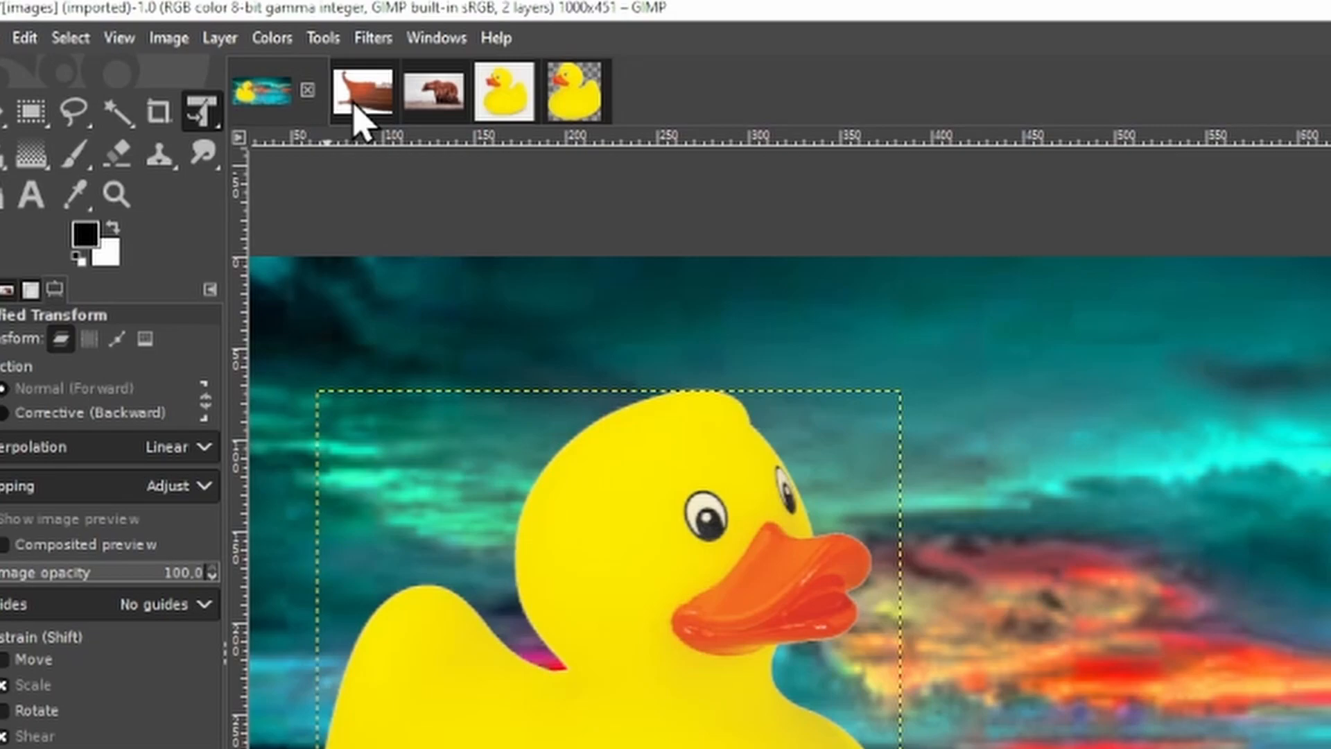
Step: In the ship image, fuzzy-select the white background, invert the selection and copy the ship
{"action": "left_click", "coordinate": [354, 106]}
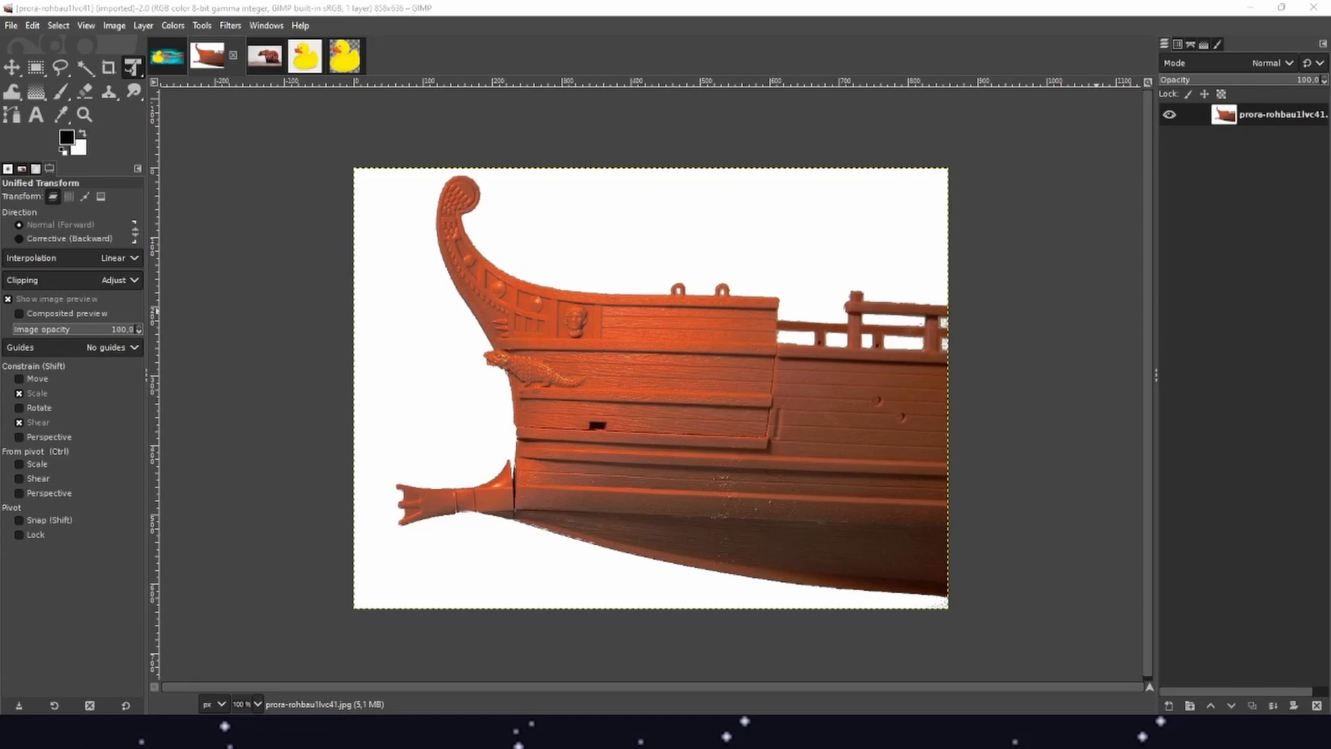
{"action": "left_click", "coordinate": [85, 68]}
{"action": "left_click", "coordinate": [375, 329]}
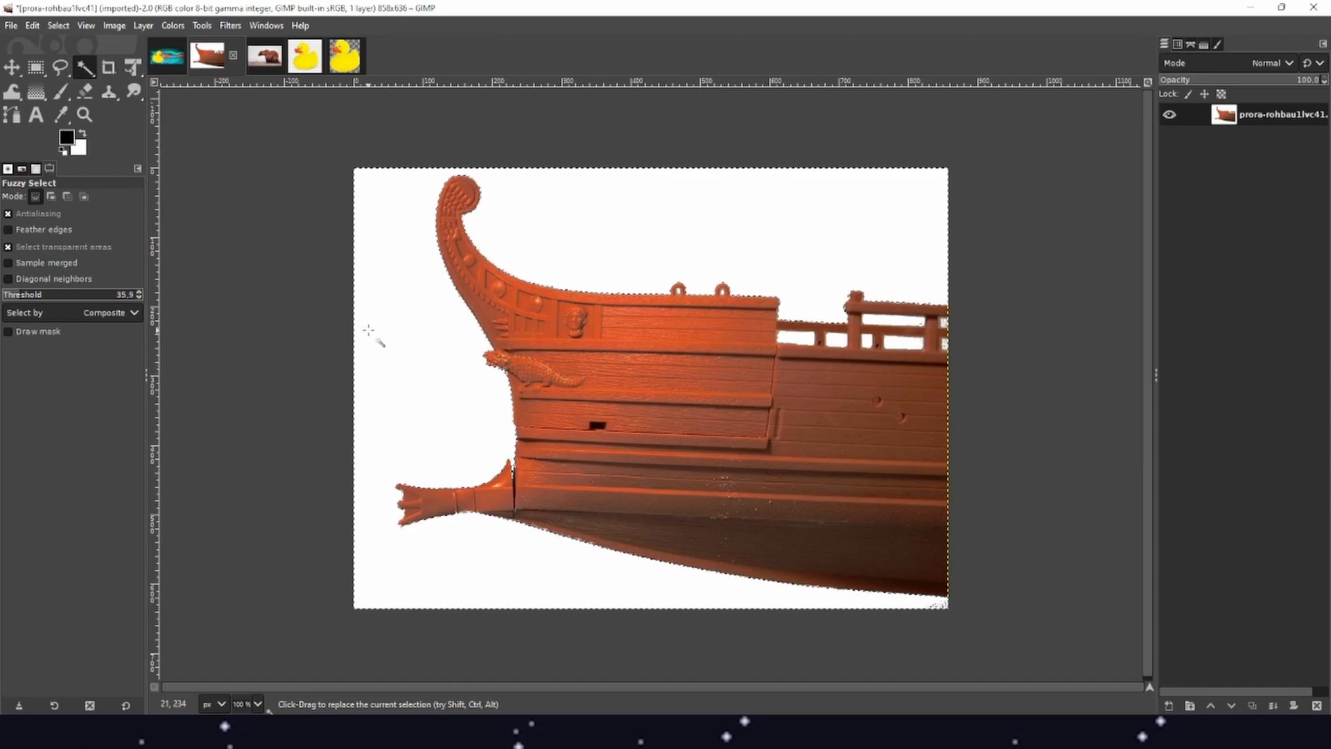
{"action": "right_click", "coordinate": [393, 272]}
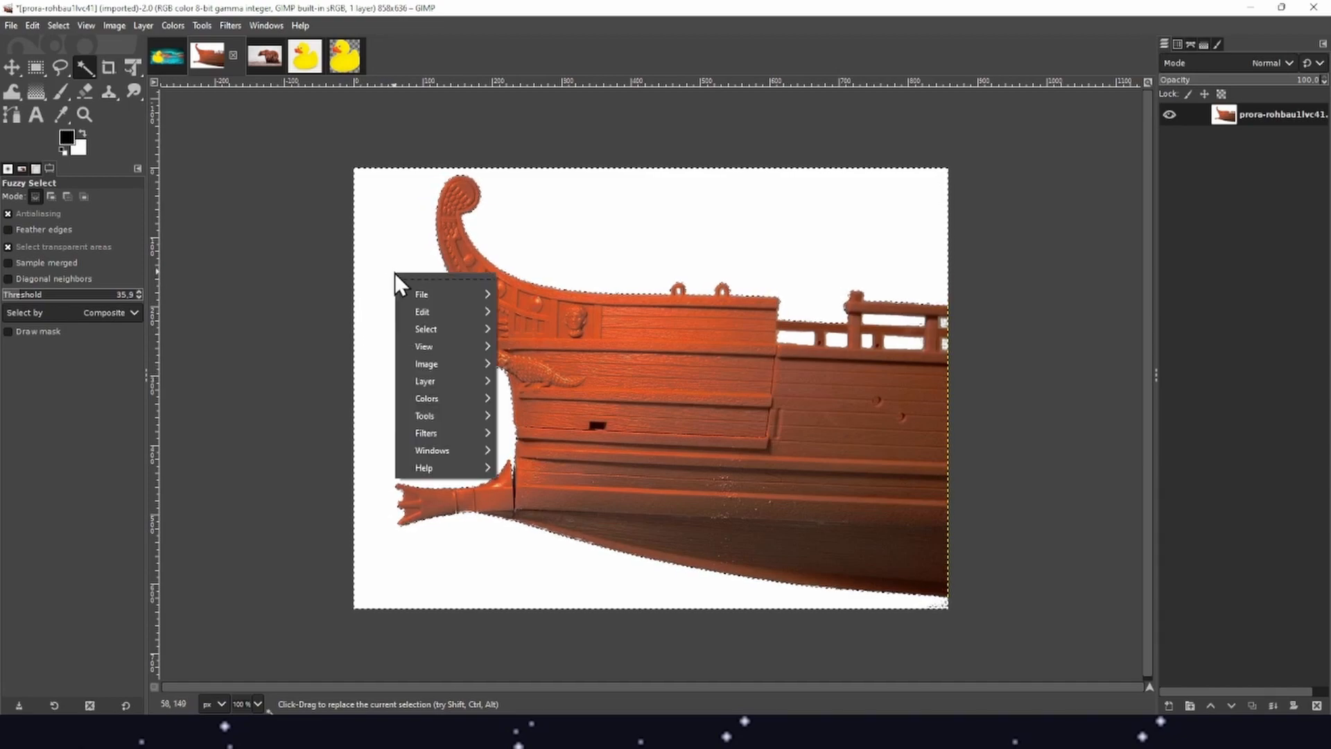
{"action": "mouse_move", "coordinate": [447, 333]}
{"action": "left_click", "coordinate": [560, 378]}
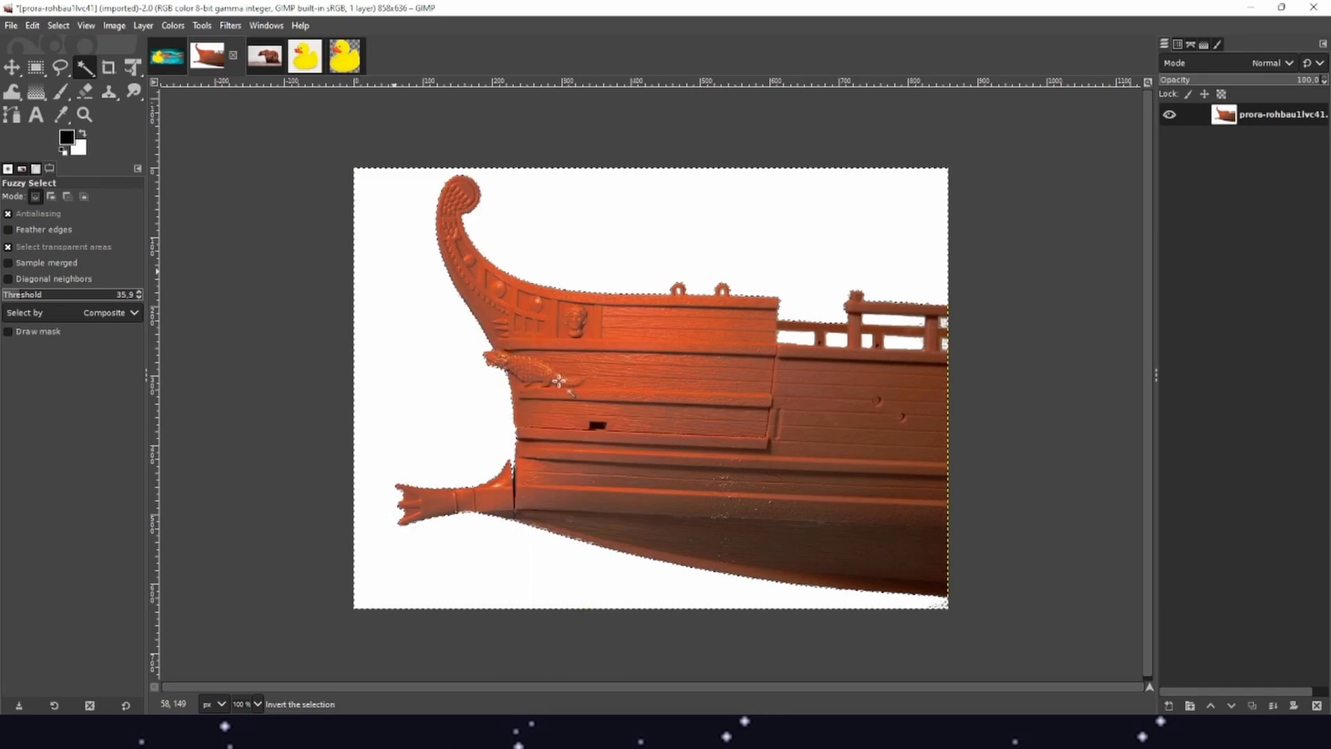
{"action": "key", "text": "ctrl+c"}
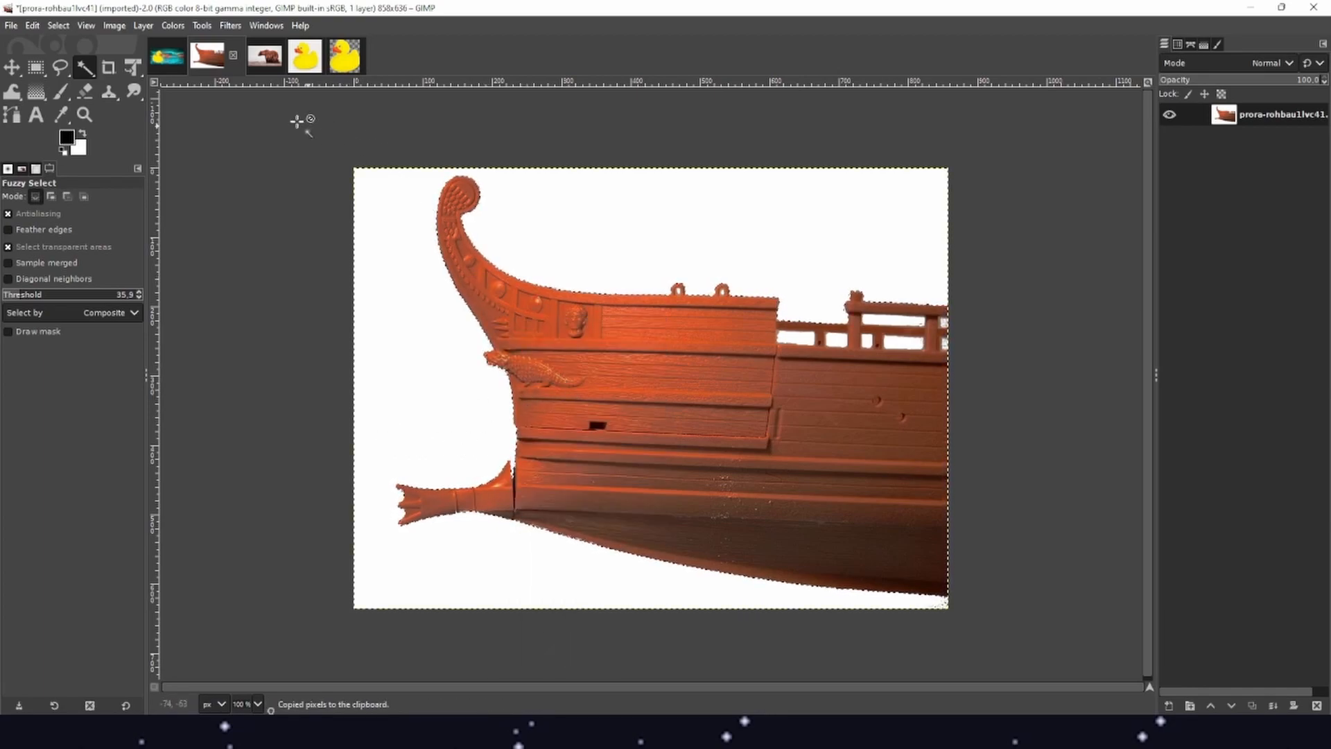
Step: Paste the ship into the sea image, move it to the right, and delete the floating selection
{"action": "left_click", "coordinate": [164, 55]}
{"action": "key", "text": "ctrl+v"}
{"action": "left_click_drag", "start_coordinate": [588, 422], "coordinate": [856, 437]}
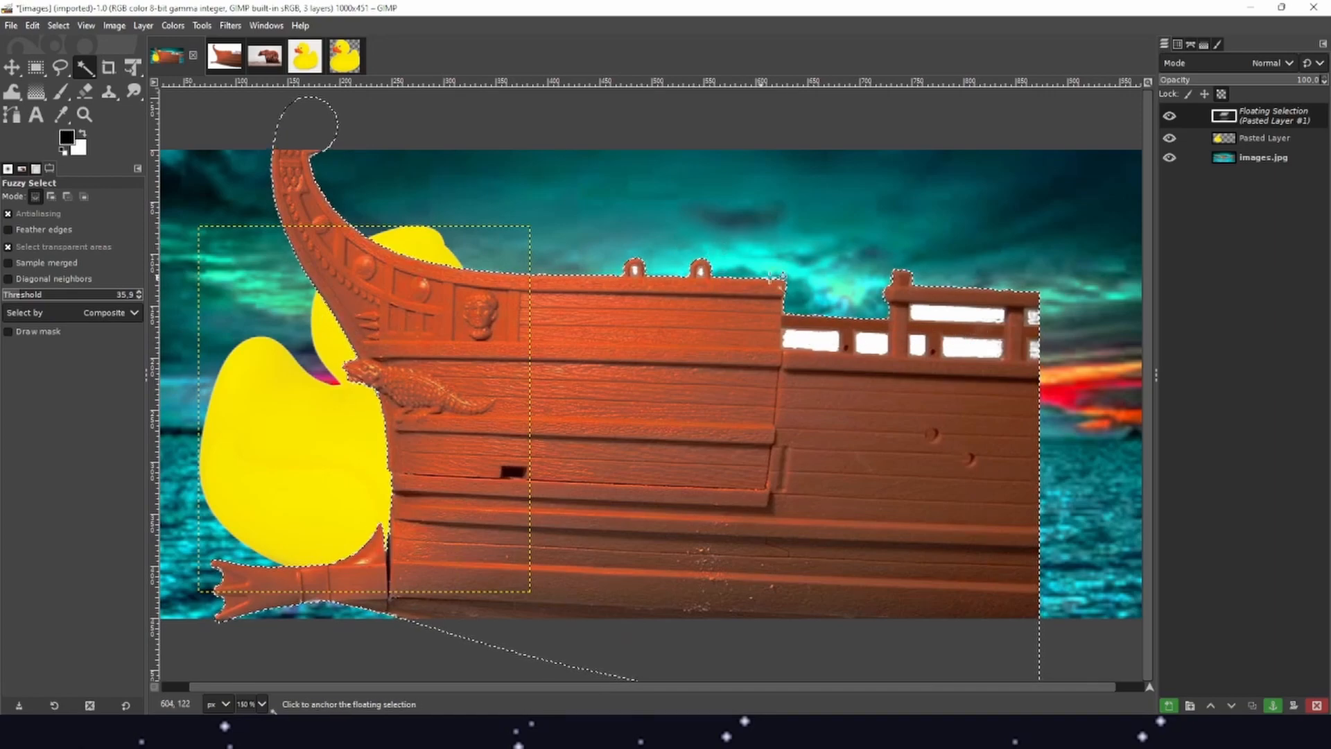
{"action": "right_click", "coordinate": [1275, 110]}
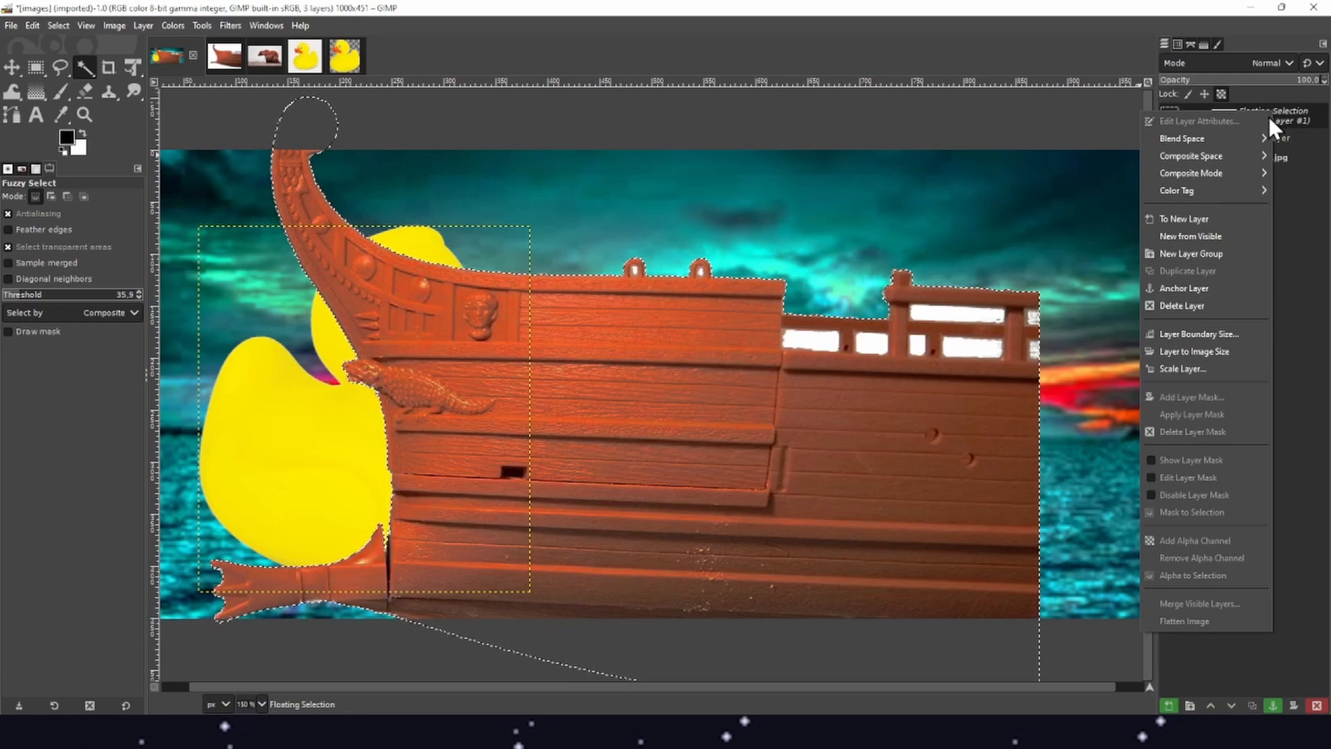
{"action": "left_click", "coordinate": [1203, 306]}
Step: In the ship image, try adding the white gaps in the railing to the selection with Fuzzy Select
{"action": "left_click", "coordinate": [219, 63]}
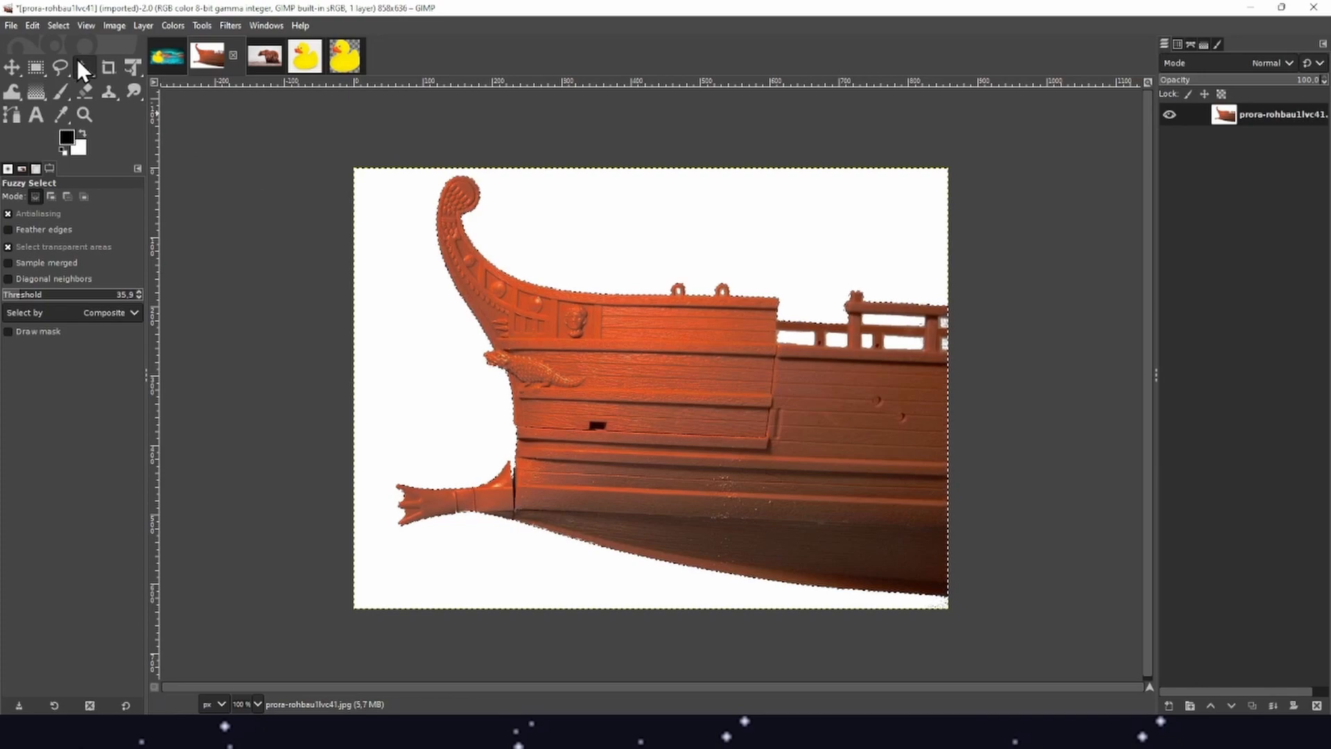
{"action": "key", "text": "shift"}
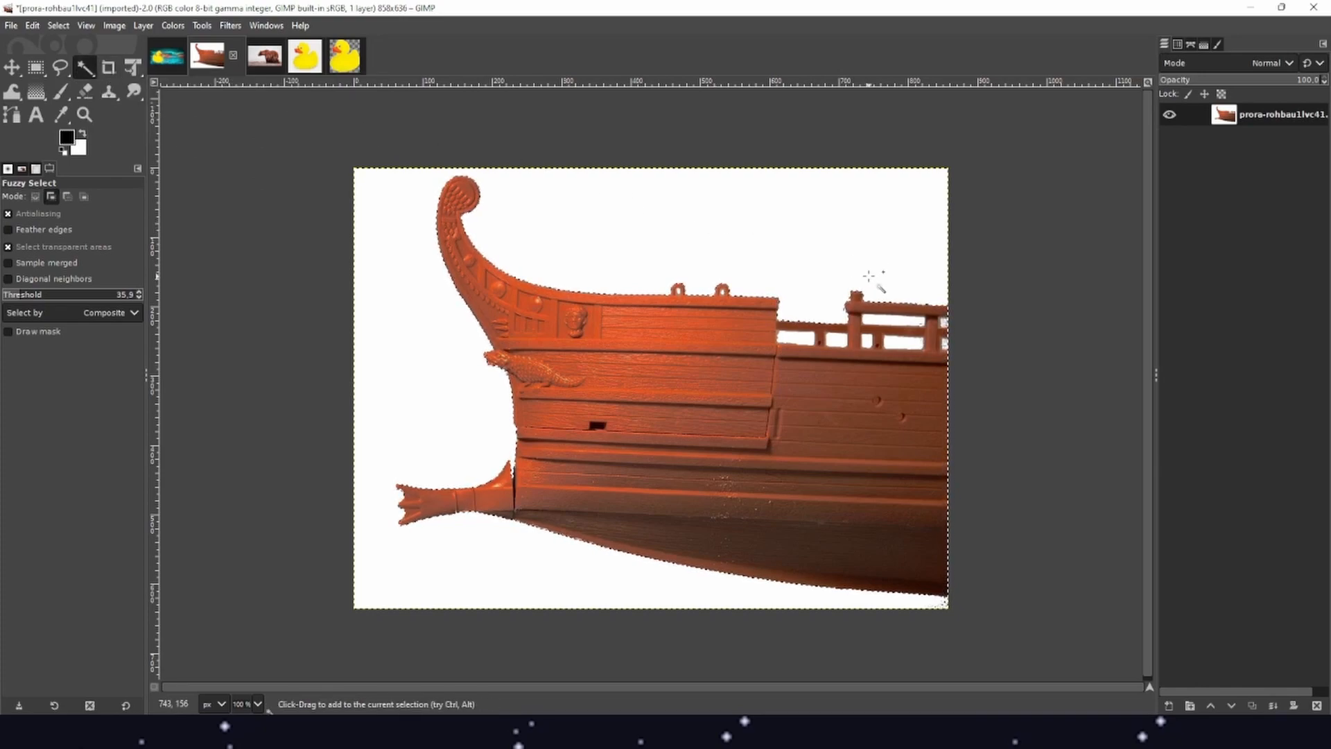
{"action": "left_click", "coordinate": [885, 322]}
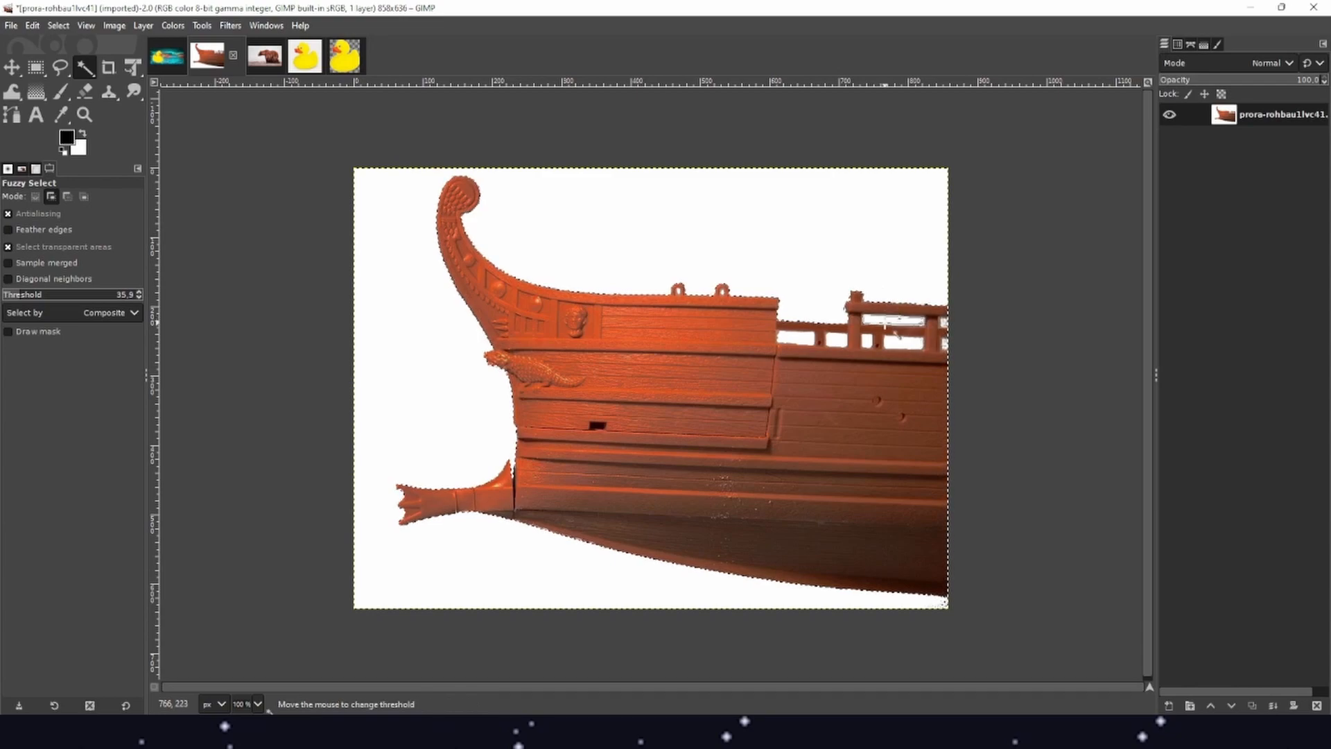
{"action": "left_click", "coordinate": [837, 338]}
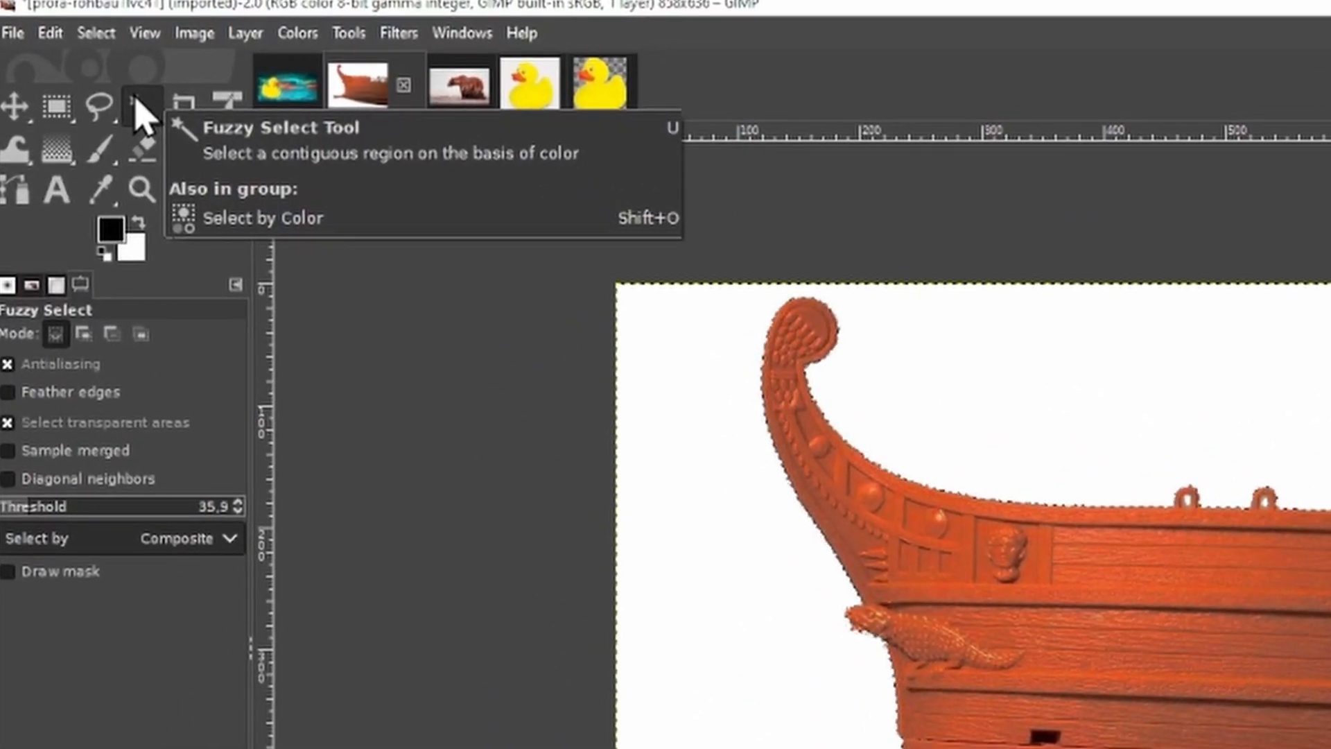
Step: Select all of the ship image's white with Select by Color, including the railing gaps, invert the selection and copy the ship
{"action": "left_click", "coordinate": [139, 110]}
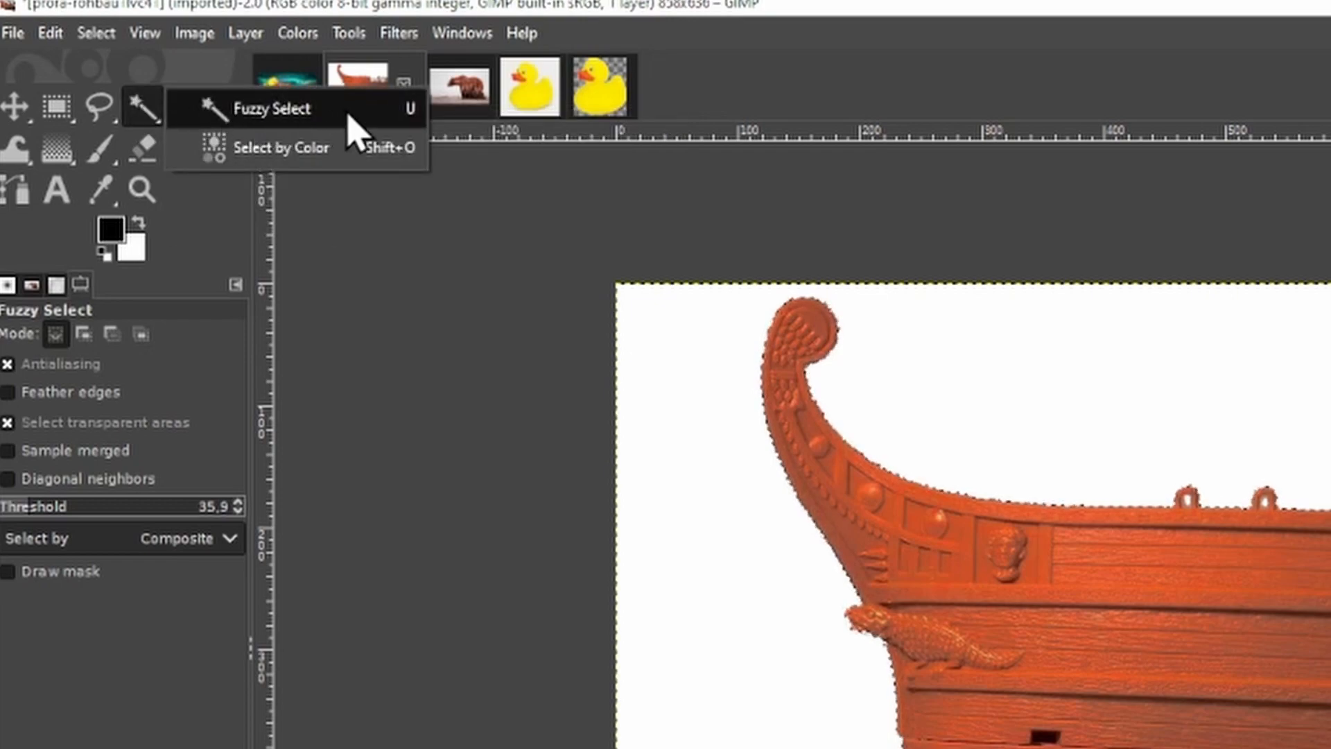
{"action": "left_click", "coordinate": [363, 150]}
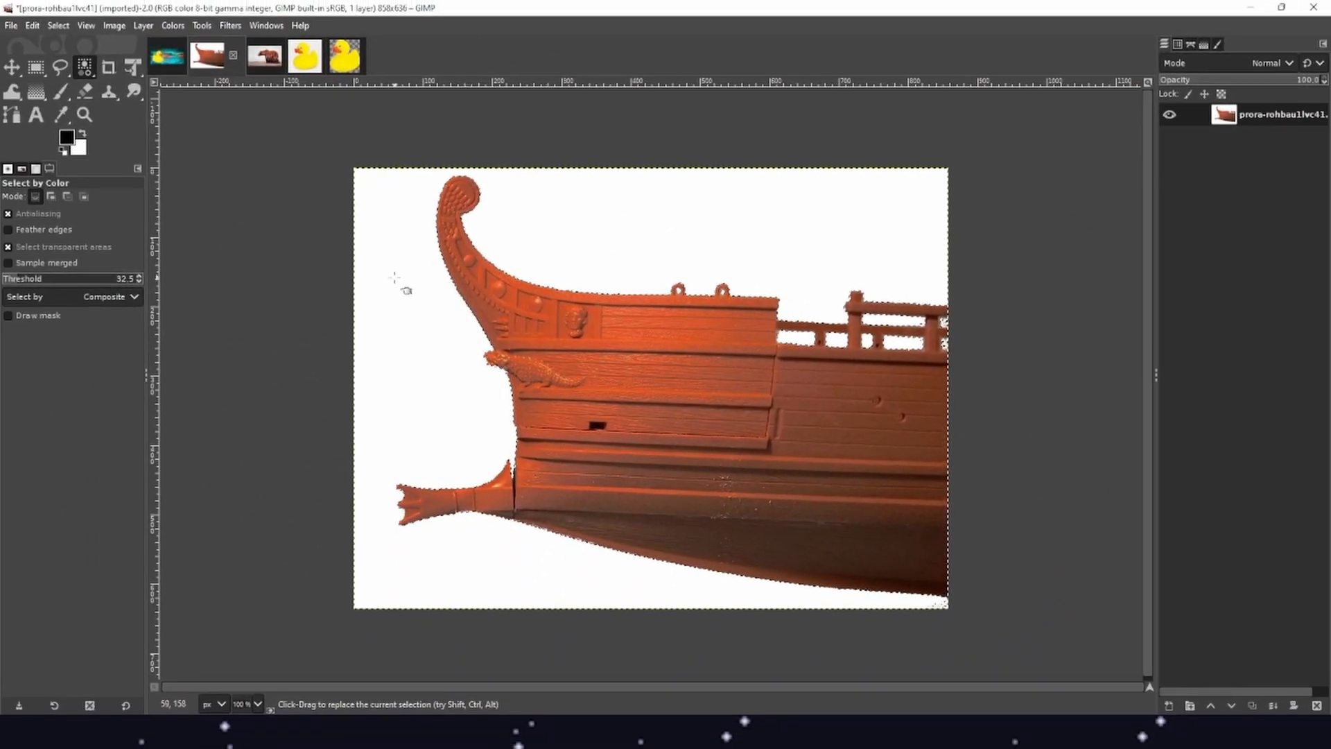
{"action": "key", "text": "ctrl+c"}
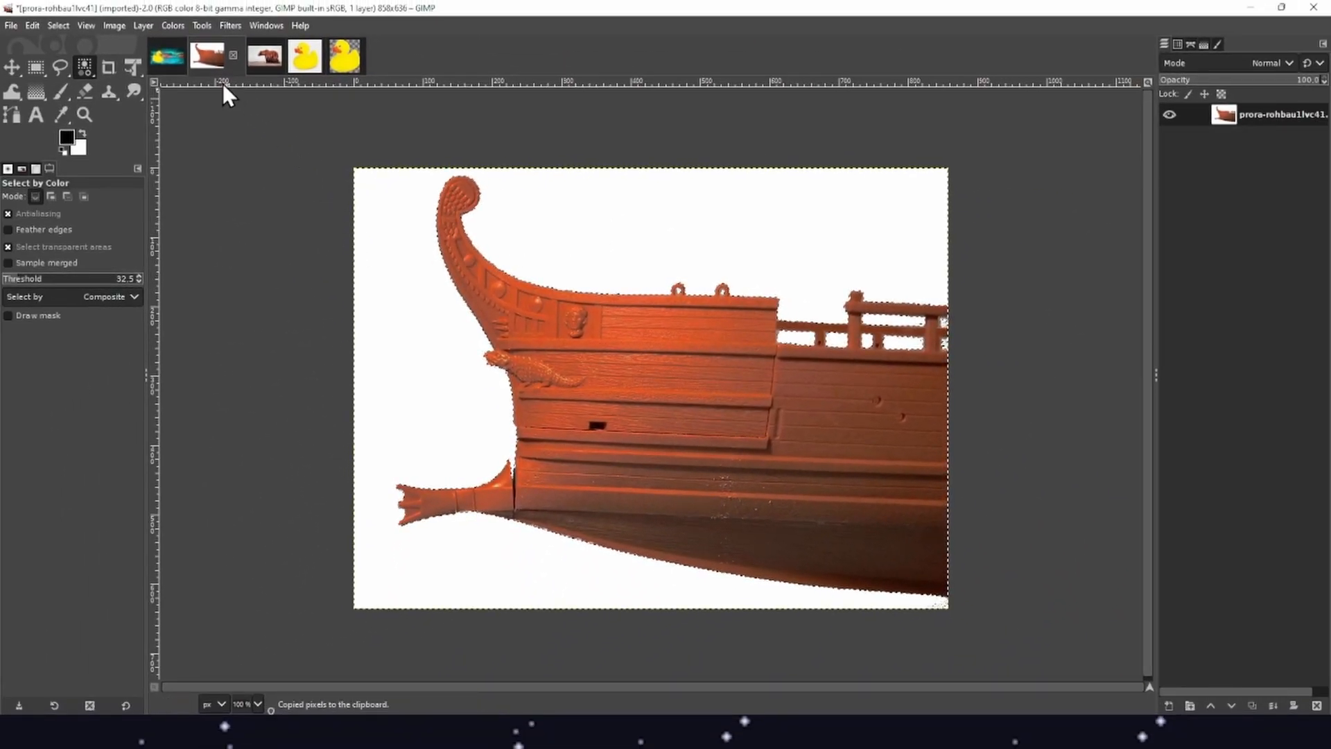
Step: Paste the ship into the sea image, move it right of the duck, and convert the floating selection to a new layer
{"action": "left_click", "coordinate": [164, 56]}
{"action": "key", "text": "ctrl+v"}
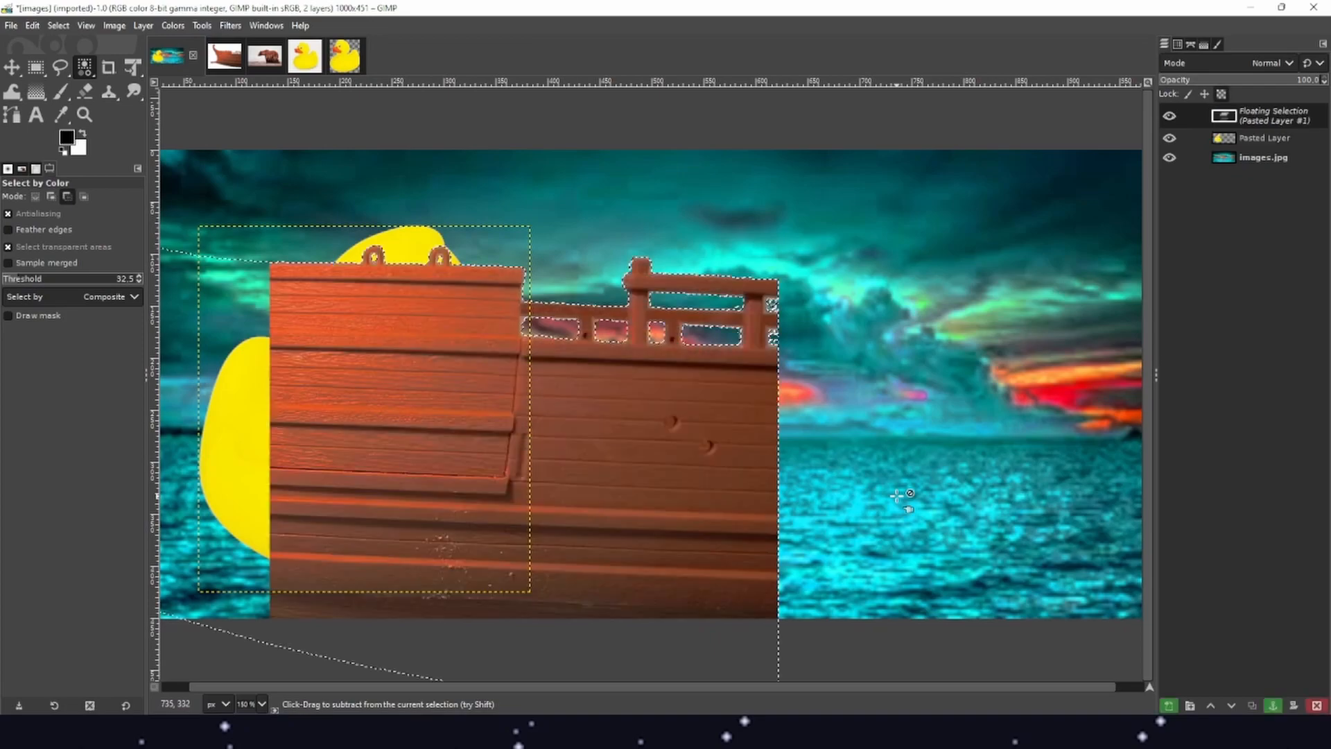
{"action": "left_click_drag", "start_coordinate": [693, 449], "coordinate": [1064, 469]}
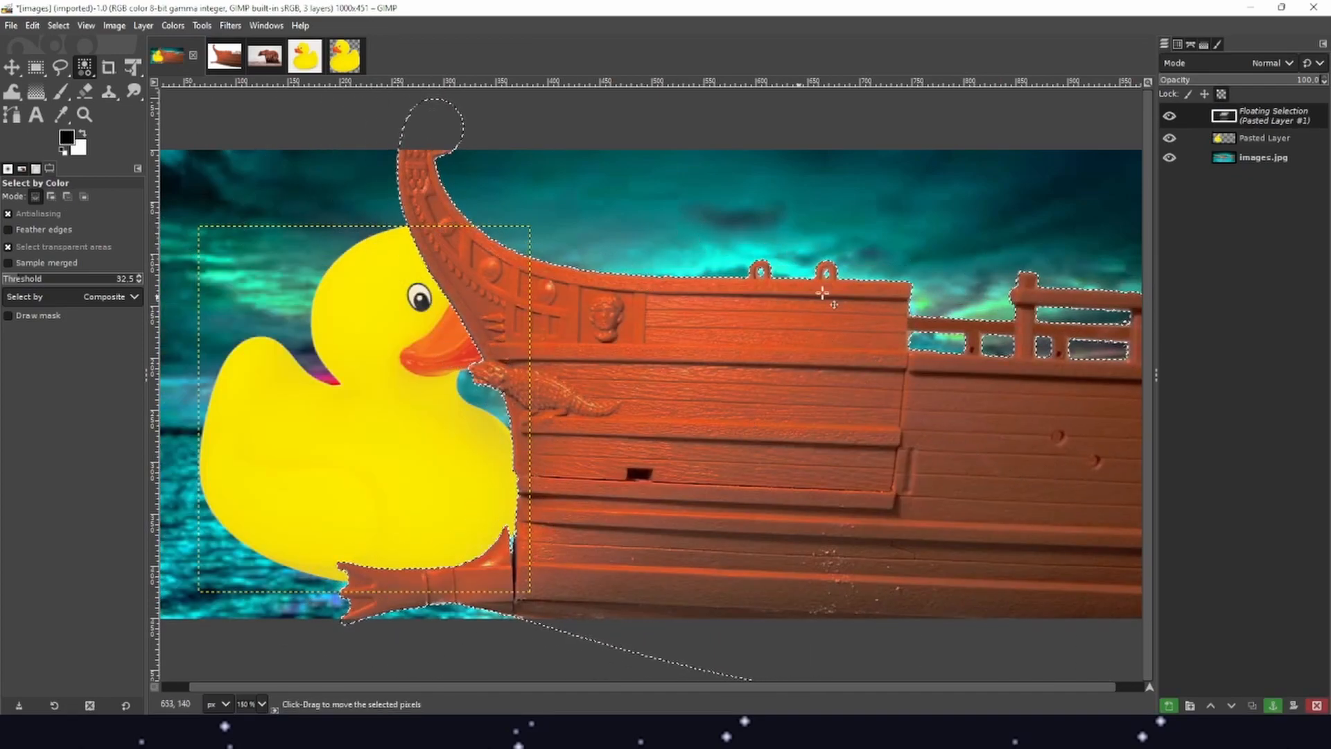
{"action": "right_click", "coordinate": [1272, 118]}
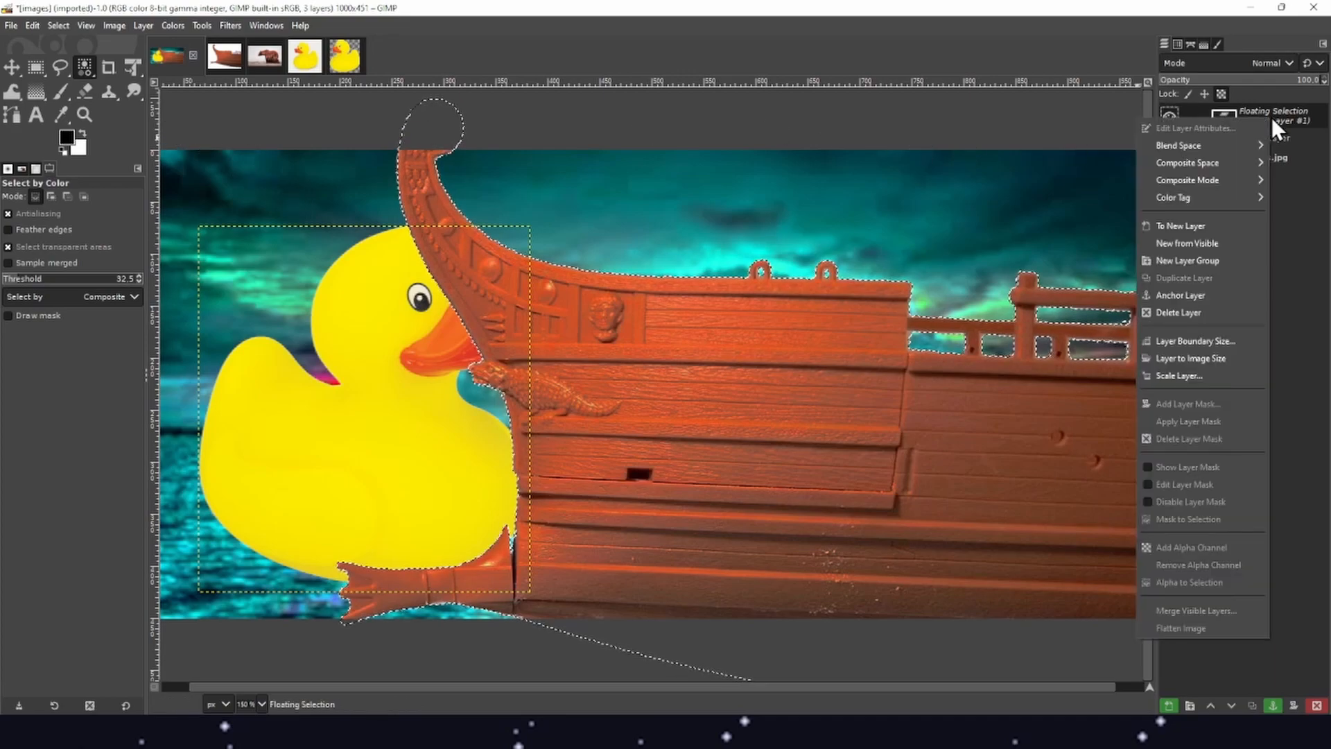
{"action": "left_click", "coordinate": [1224, 229]}
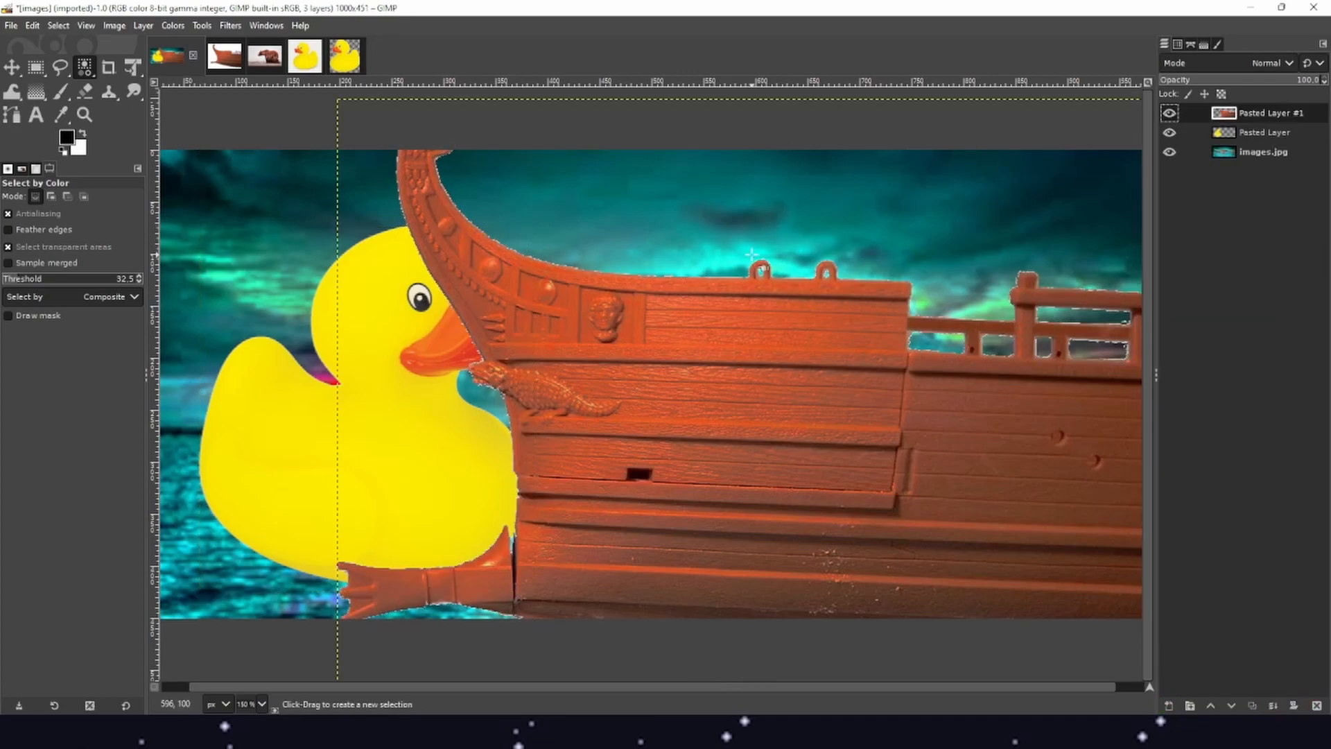
Step: Scale the ship layer proportionally to about 65% with Unified Transform and move it to the right side of the sea image
{"action": "left_click", "coordinate": [133, 62]}
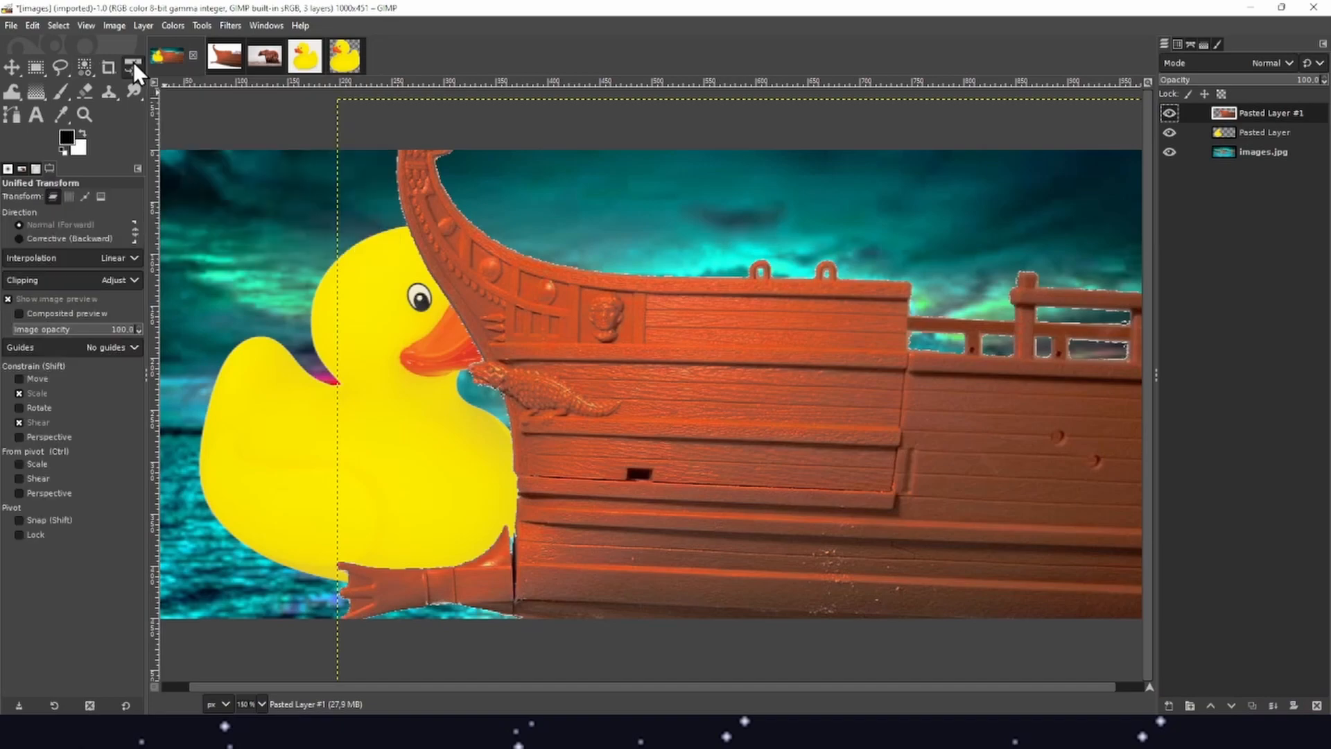
{"action": "left_click", "coordinate": [707, 401]}
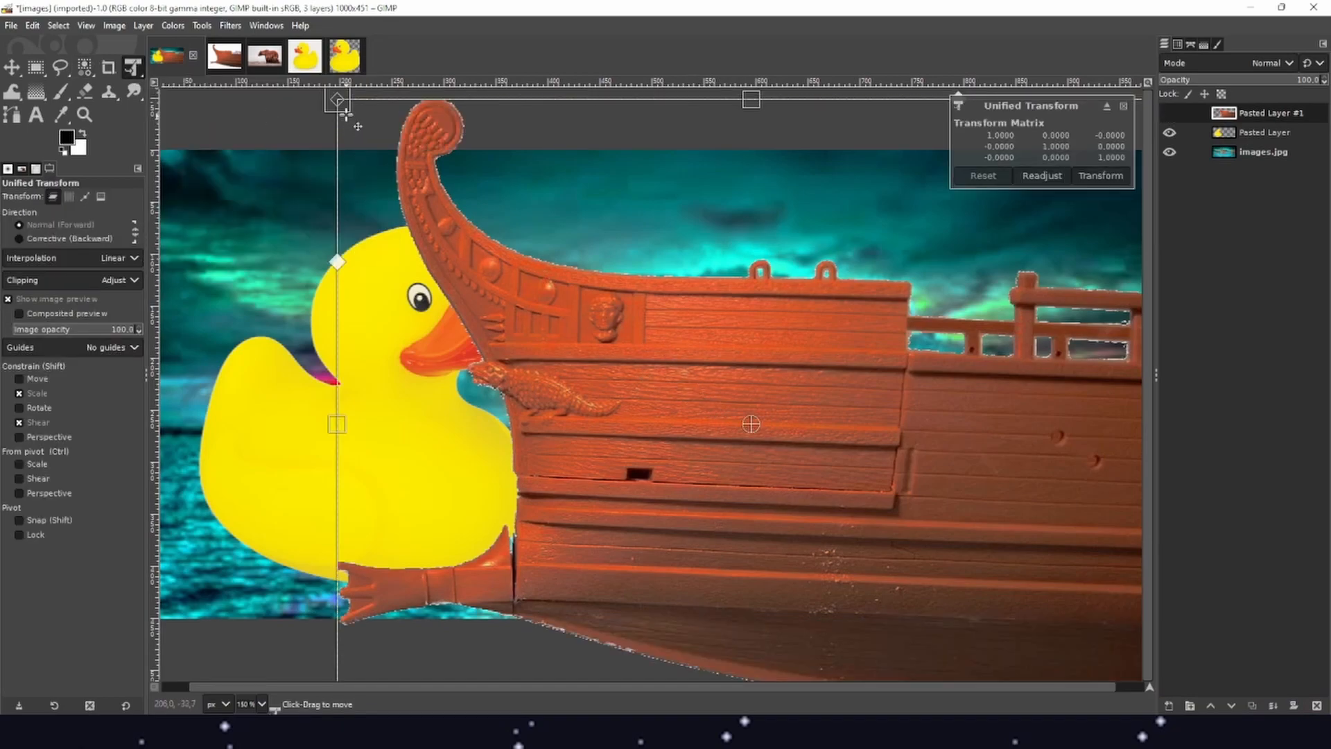
{"action": "left_click_drag", "start_coordinate": [347, 109], "coordinate": [633, 331]}
{"action": "left_click_drag", "start_coordinate": [971, 529], "coordinate": [718, 378]}
{"action": "scroll", "coordinate": [843, 464], "scroll_direction": "down", "scroll_amount": 2}
{"action": "scroll", "coordinate": [763, 423], "scroll_direction": "up", "scroll_amount": 1}
{"action": "left_click_drag", "start_coordinate": [734, 439], "coordinate": [807, 445]}
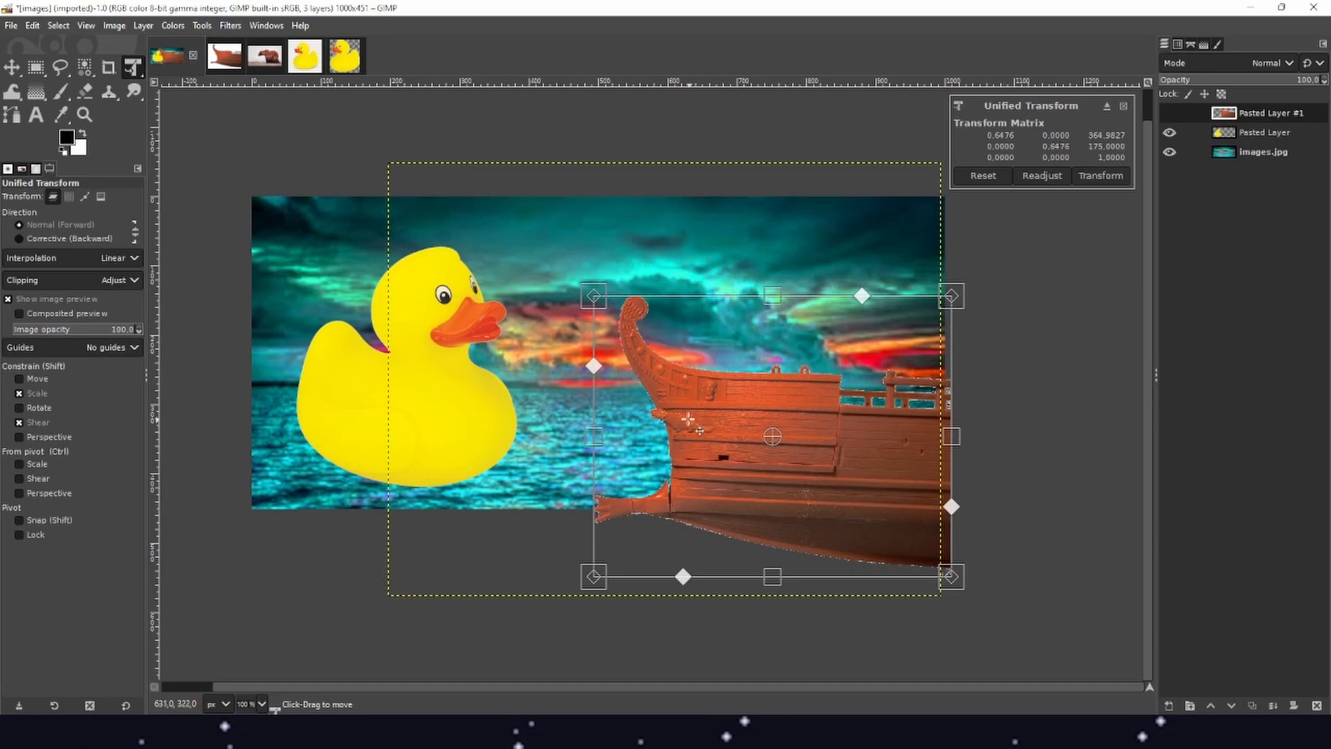
Step: Enlarge the ship to about 78% of its original size, place it at the image's lower right, and apply the transform
{"action": "key", "text": "ctrl"}
{"action": "left_click_drag", "start_coordinate": [718, 409], "coordinate": [674, 412]}
{"action": "left_click_drag", "start_coordinate": [910, 445], "coordinate": [971, 461]}
{"action": "left_click_drag", "start_coordinate": [845, 507], "coordinate": [845, 530]}
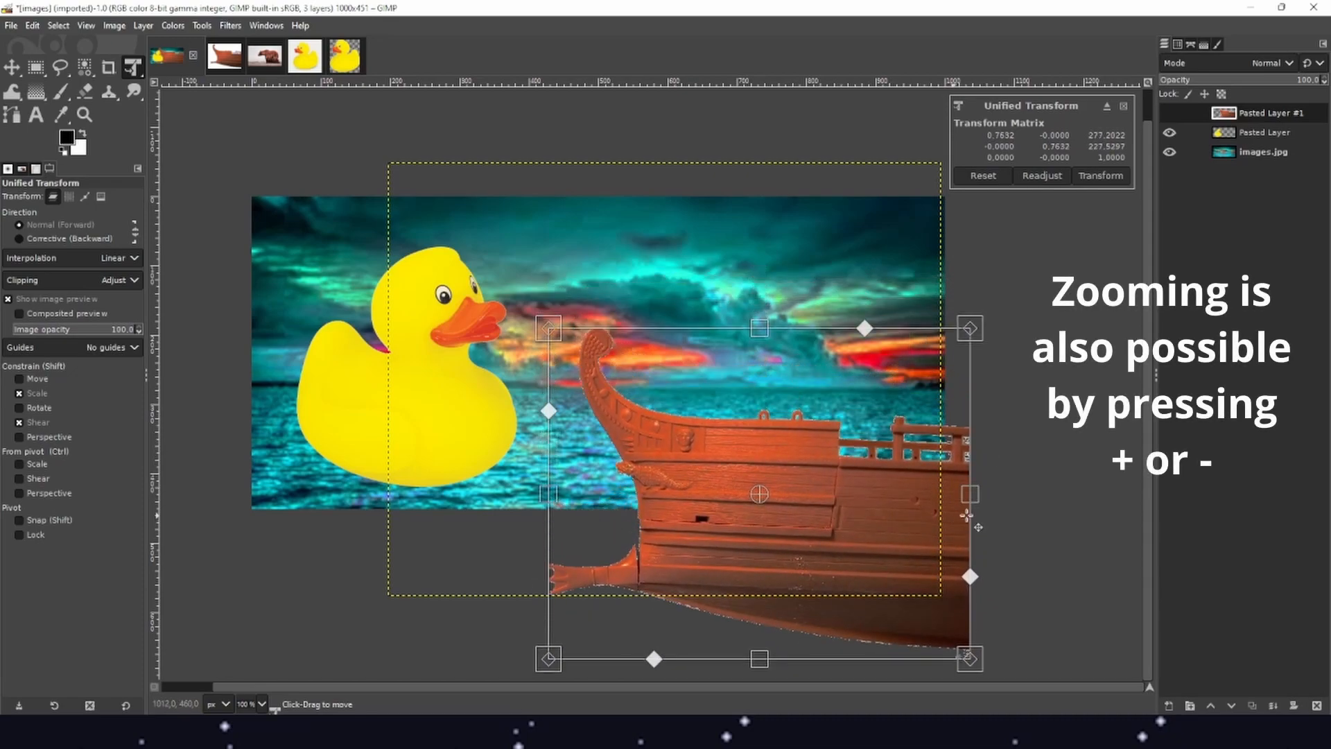
{"action": "left_click_drag", "start_coordinate": [971, 494], "coordinate": [981, 494]}
{"action": "left_click_drag", "start_coordinate": [887, 491], "coordinate": [856, 491]}
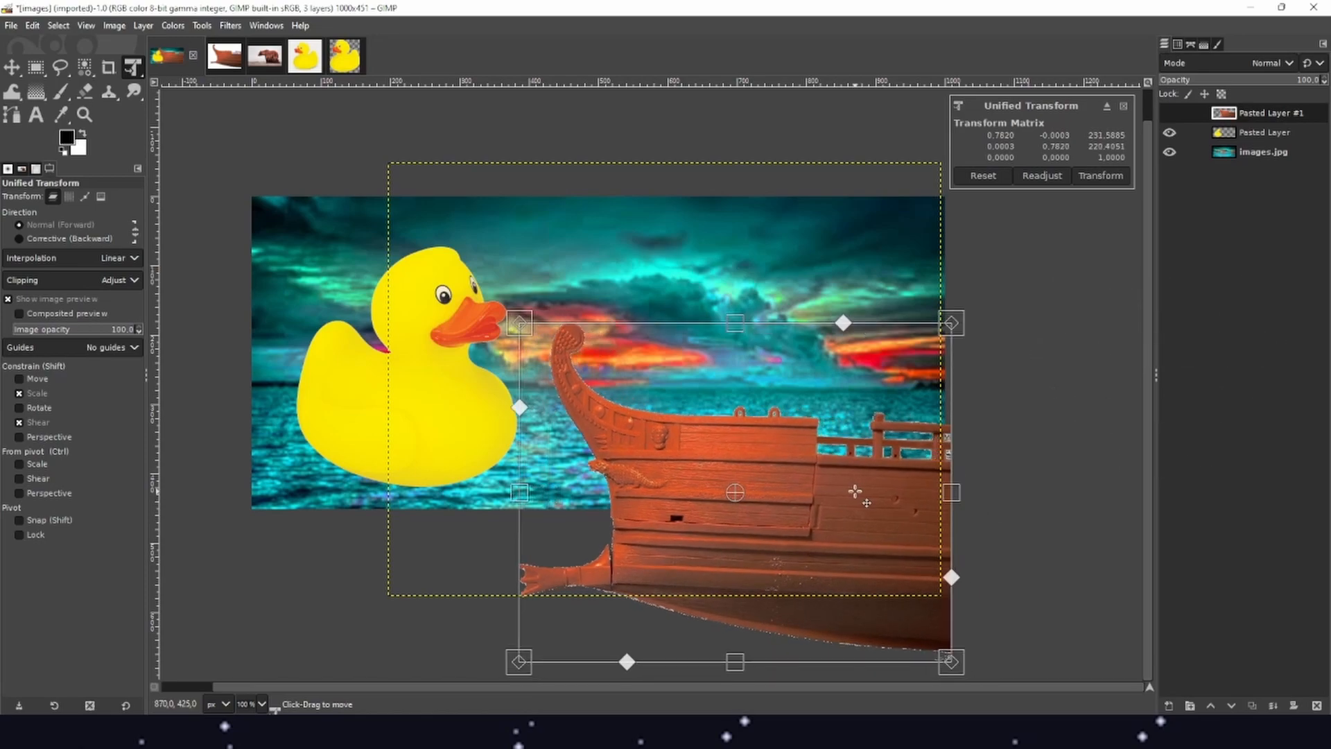
{"action": "key", "text": "Return"}
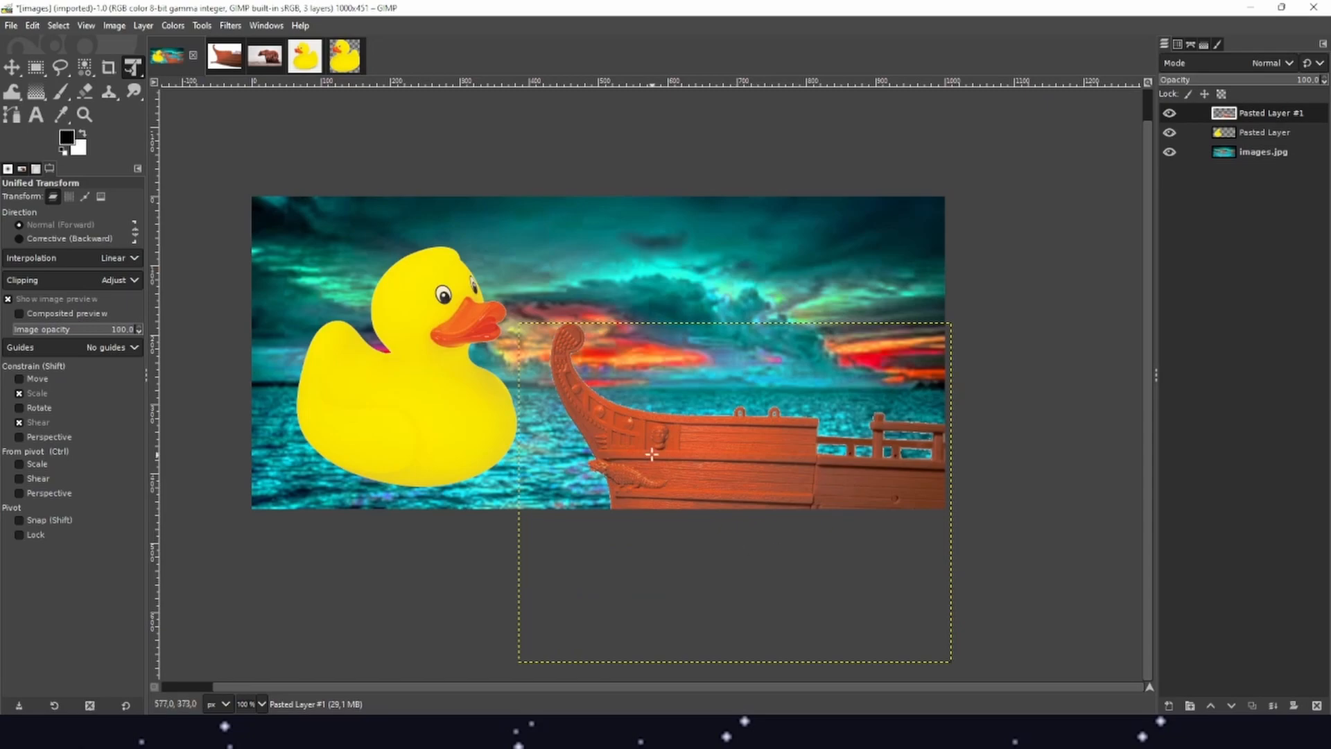
Step: Switch to the bears image and activate Free Select
{"action": "left_click", "coordinate": [264, 62]}
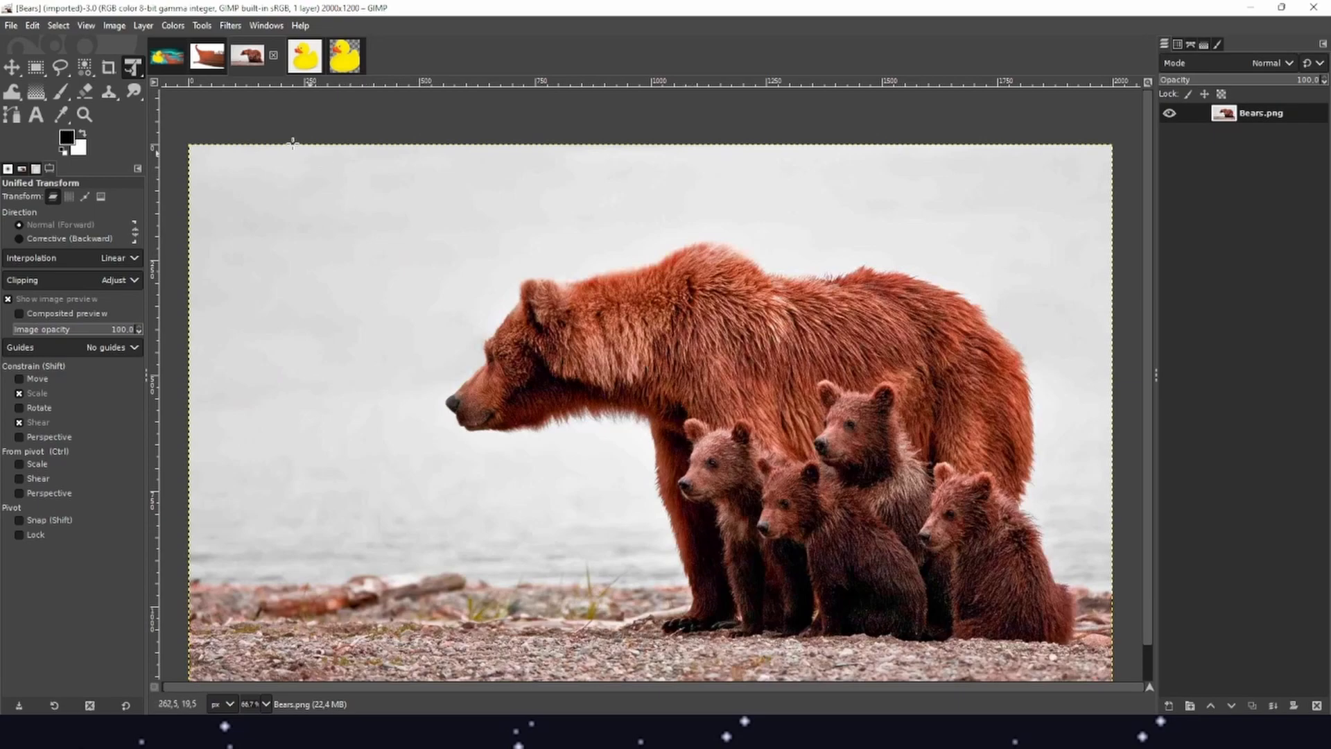
{"action": "left_click", "coordinate": [61, 69]}
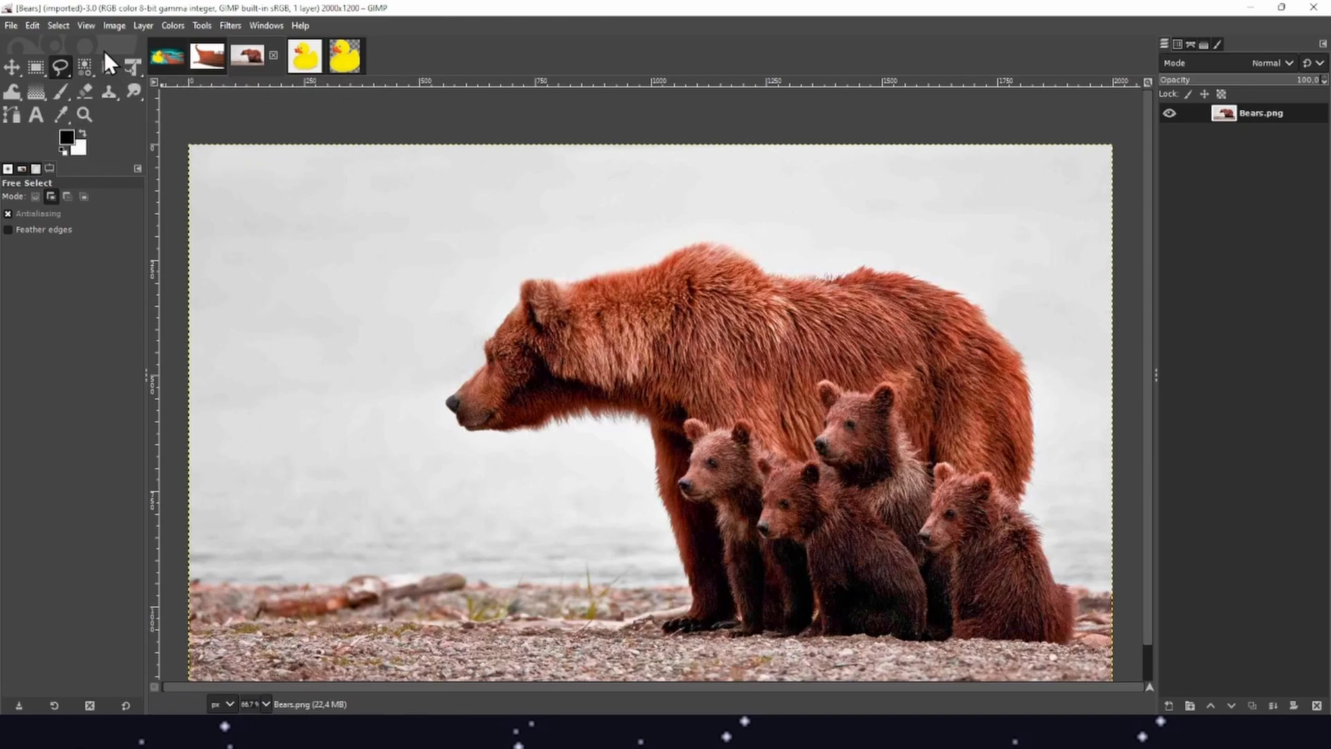
Step: Try to select the bears by their fur color with Select by Color at thresholds of about 32.5, 69.1 and 126.2
{"action": "right_click", "coordinate": [86, 62]}
{"action": "left_click", "coordinate": [167, 88]}
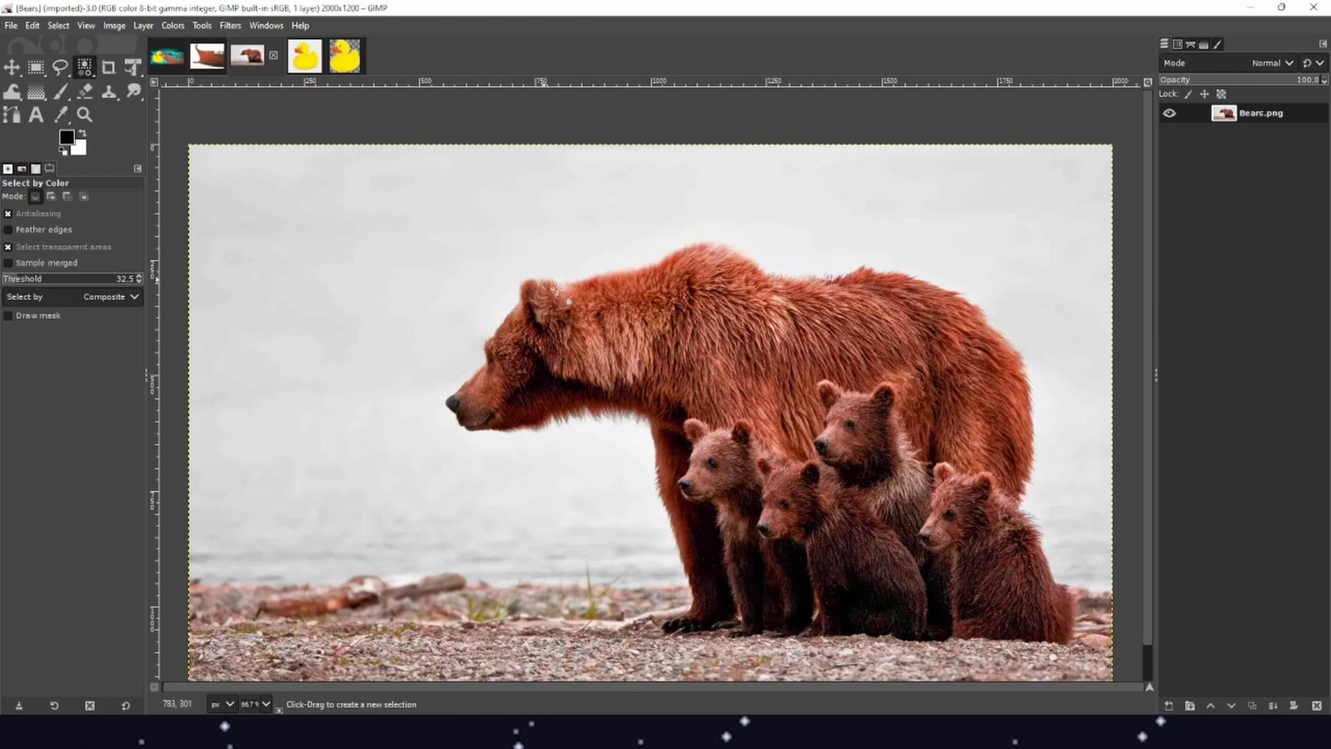
{"action": "left_click", "coordinate": [642, 307]}
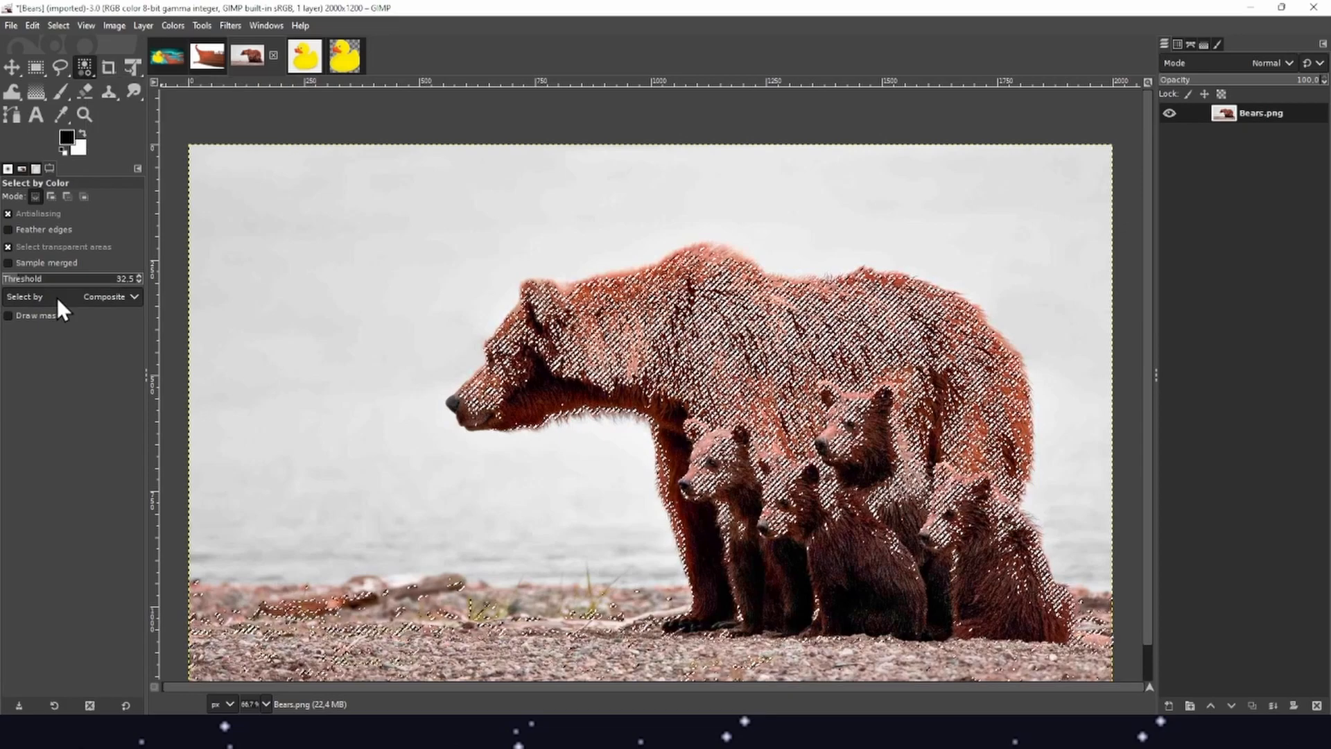
{"action": "left_click", "coordinate": [38, 279]}
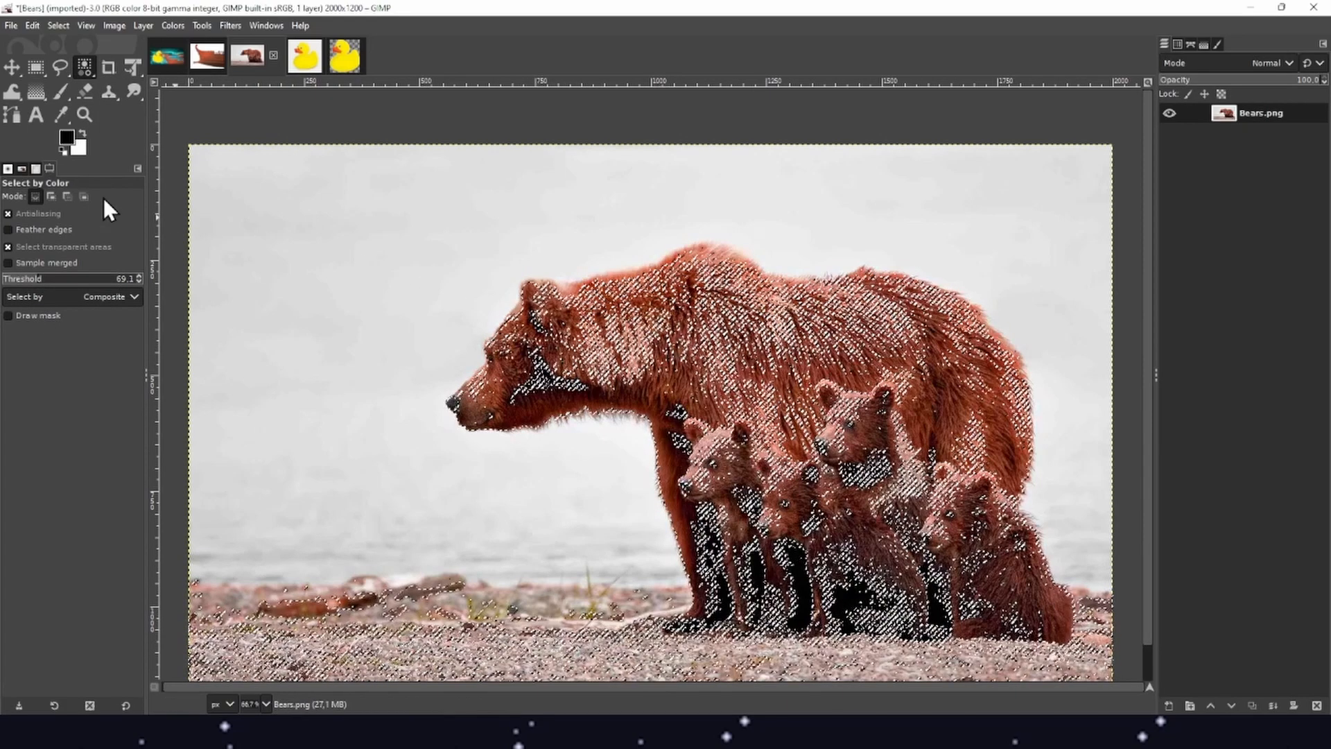
{"action": "left_click", "coordinate": [68, 279]}
{"action": "left_click", "coordinate": [618, 300]}
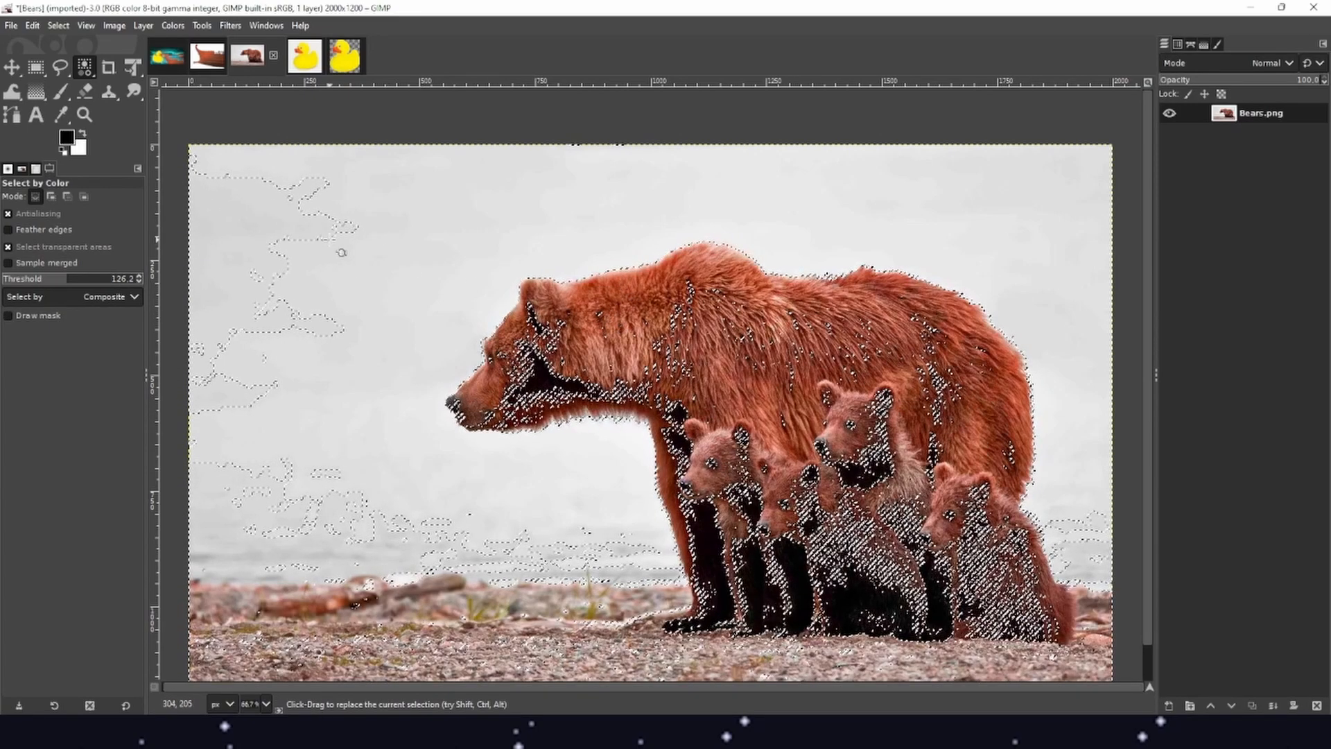
{"action": "left_click", "coordinate": [21, 279]}
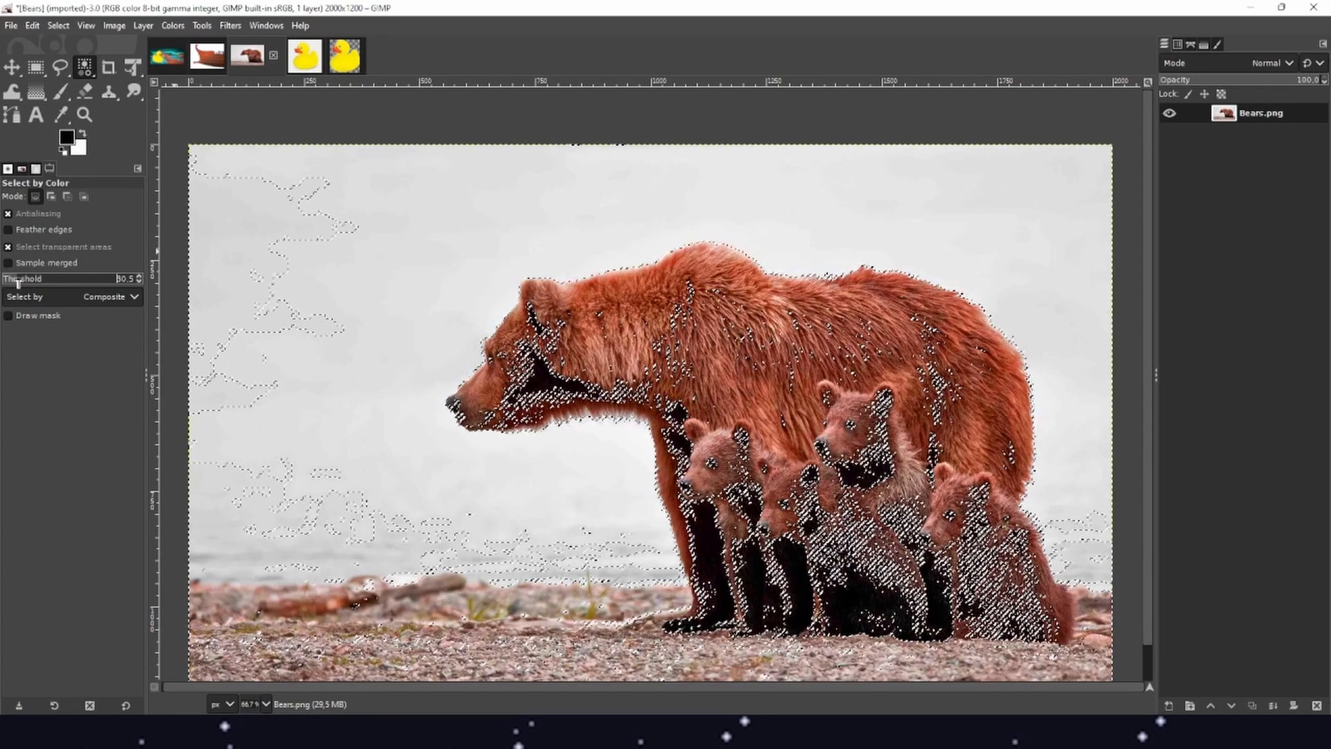
Step: Return to Free Select and clear the color selection, also trying out selecting and deselecting the entire bears image
{"action": "left_click", "coordinate": [58, 66]}
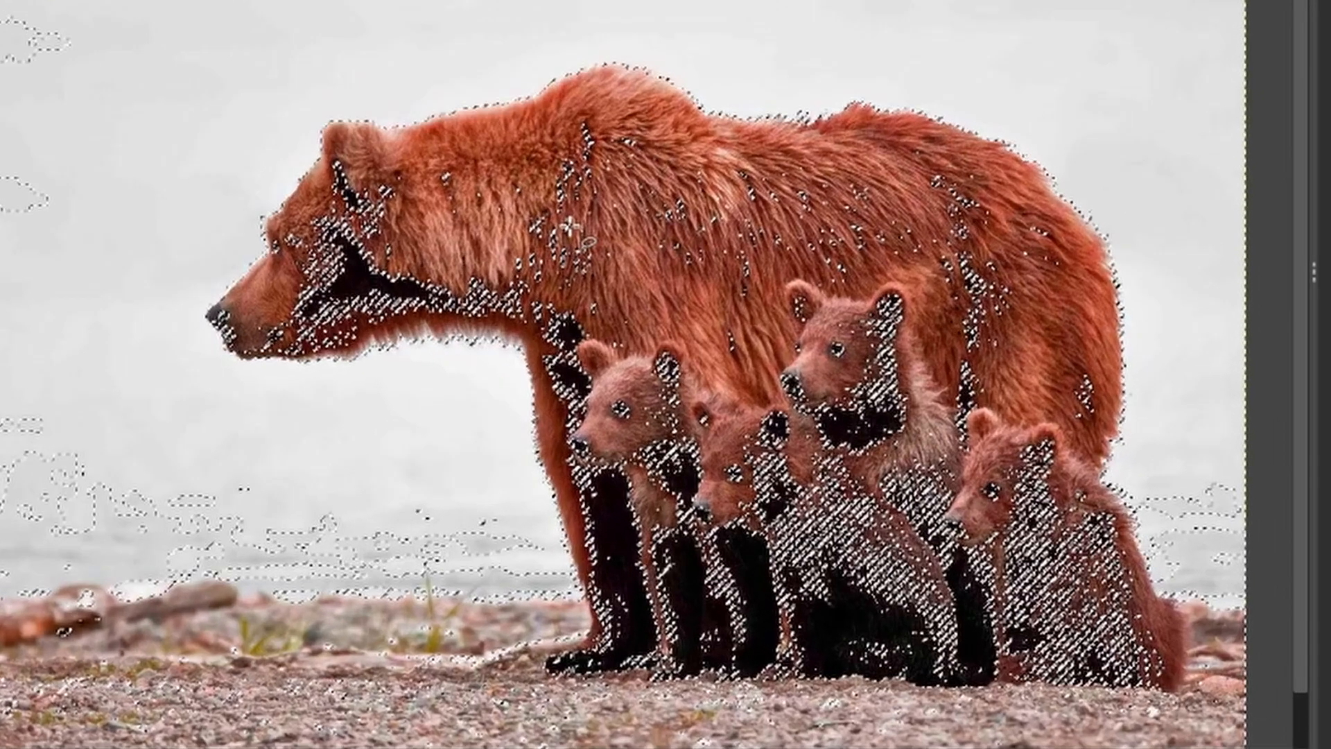
{"action": "right_click", "coordinate": [685, 350]}
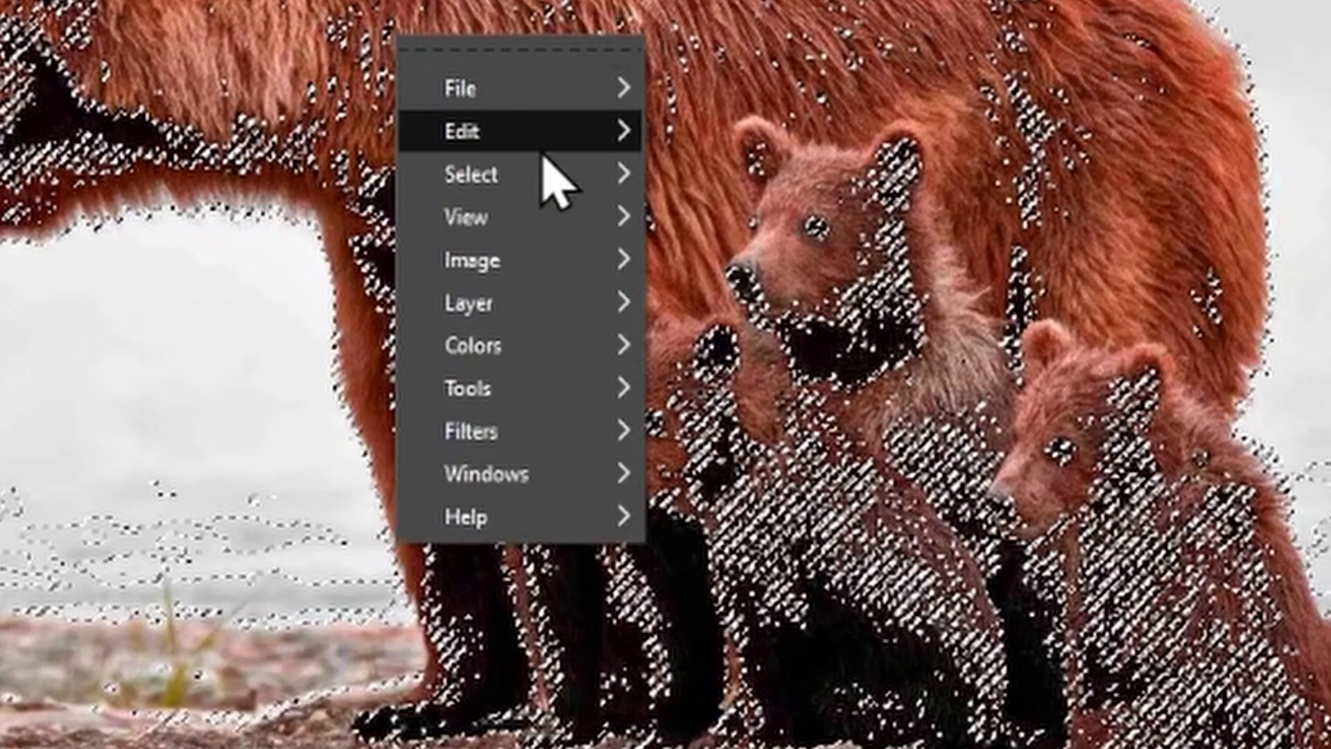
{"action": "mouse_move", "coordinate": [547, 179]}
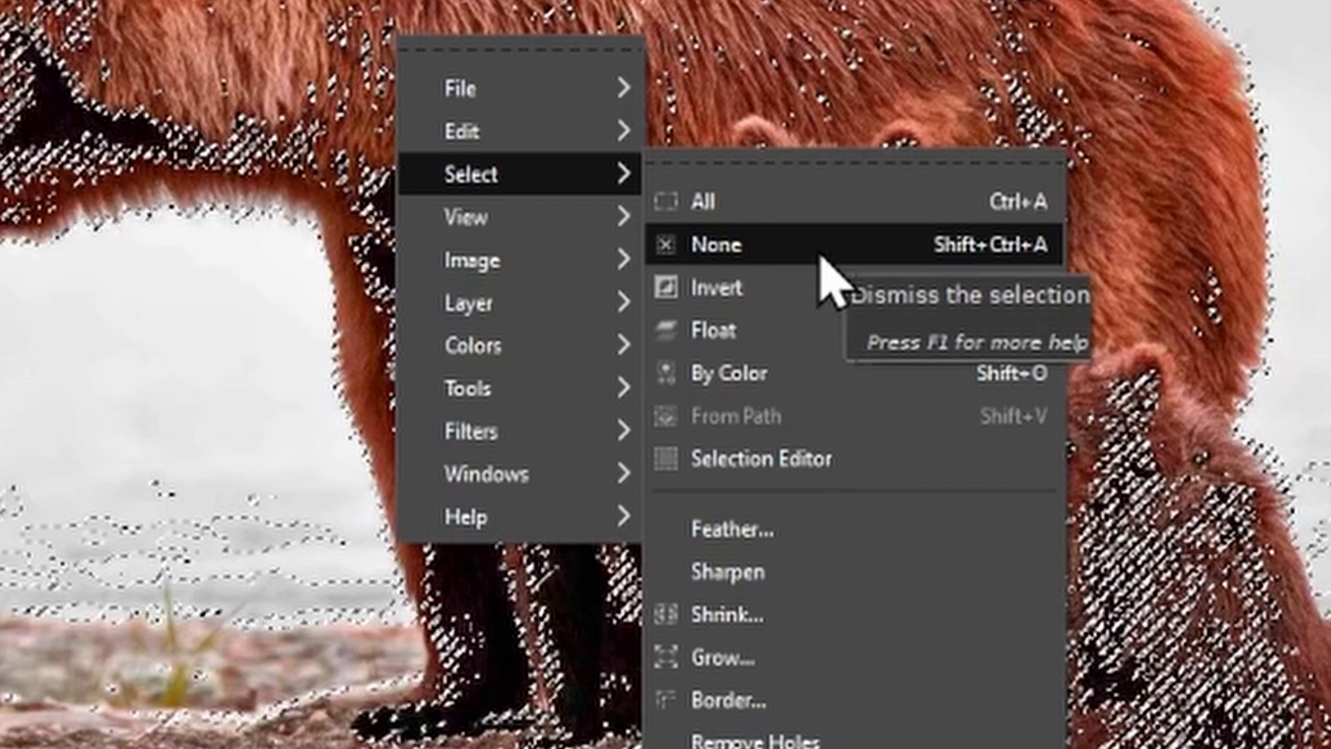
{"action": "left_click", "coordinate": [823, 265]}
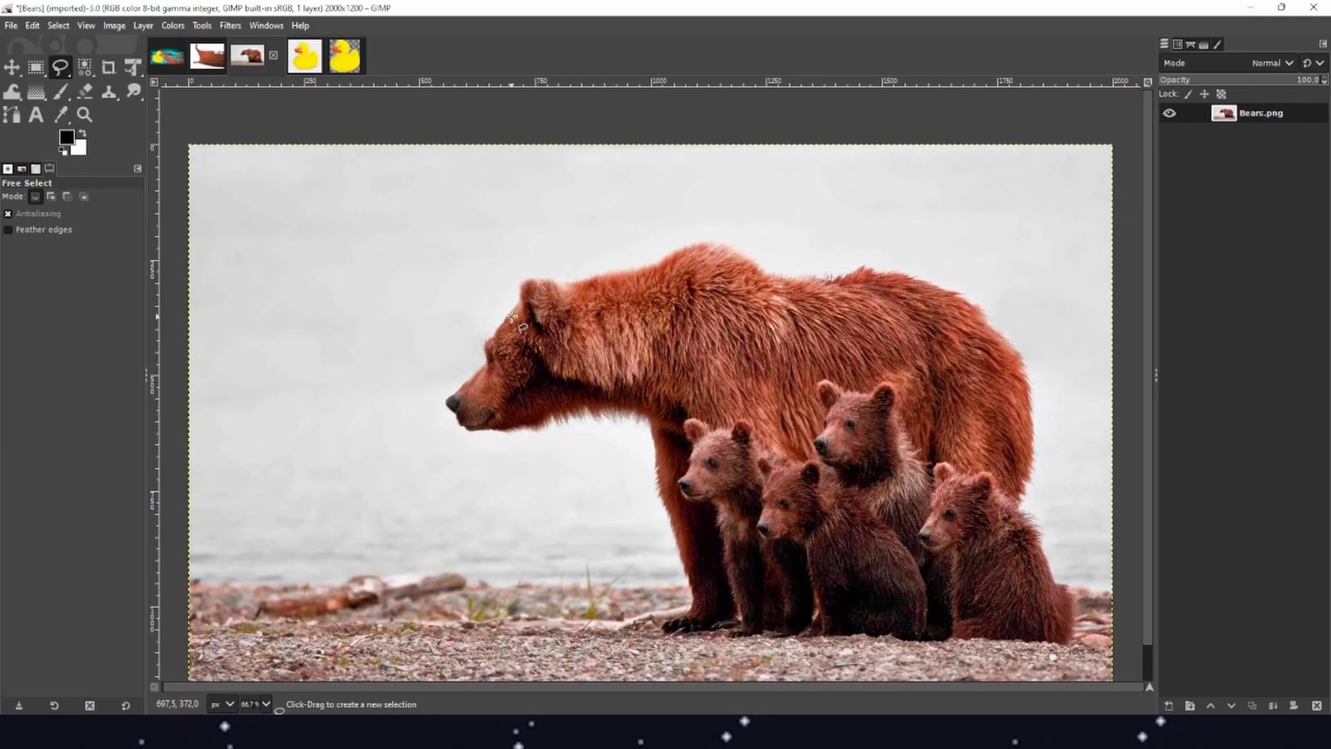
{"action": "key", "text": "ctrl"}
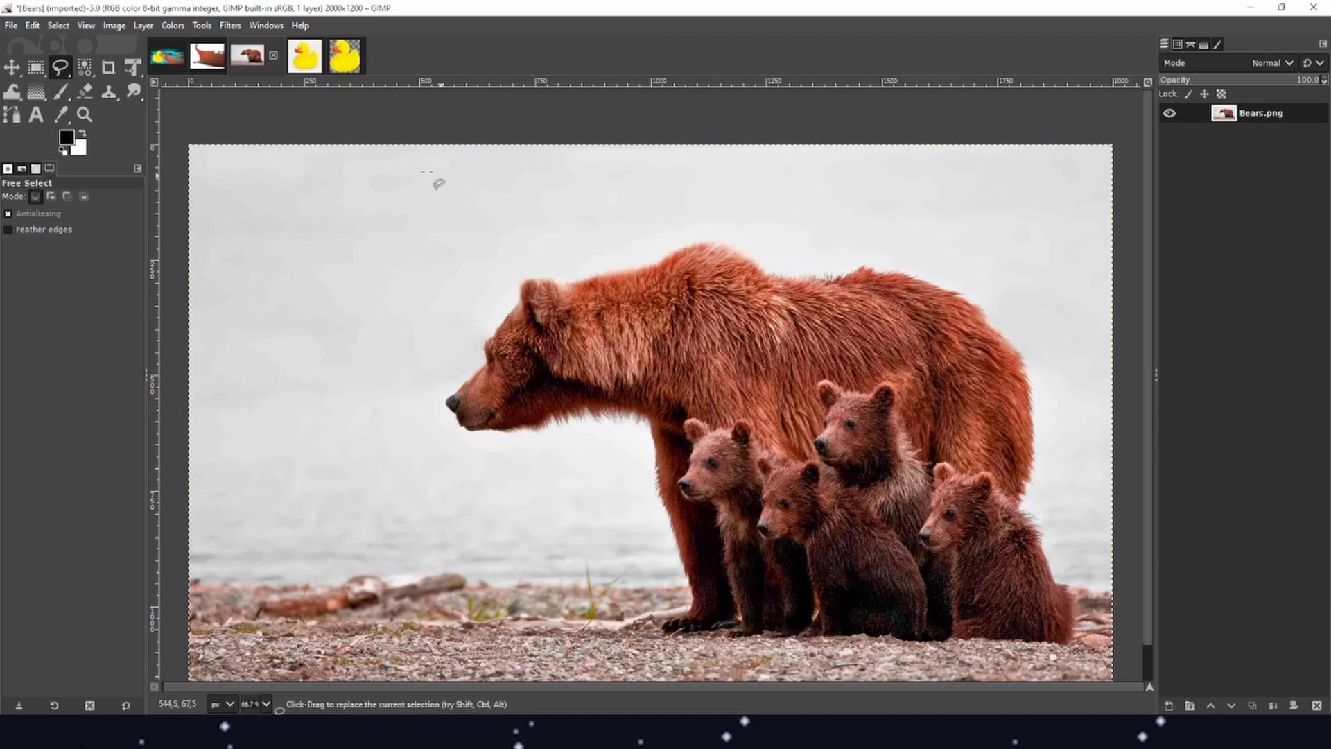
{"action": "key", "text": "ctrl+c"}
{"action": "key", "text": "shift+ctrl+a"}
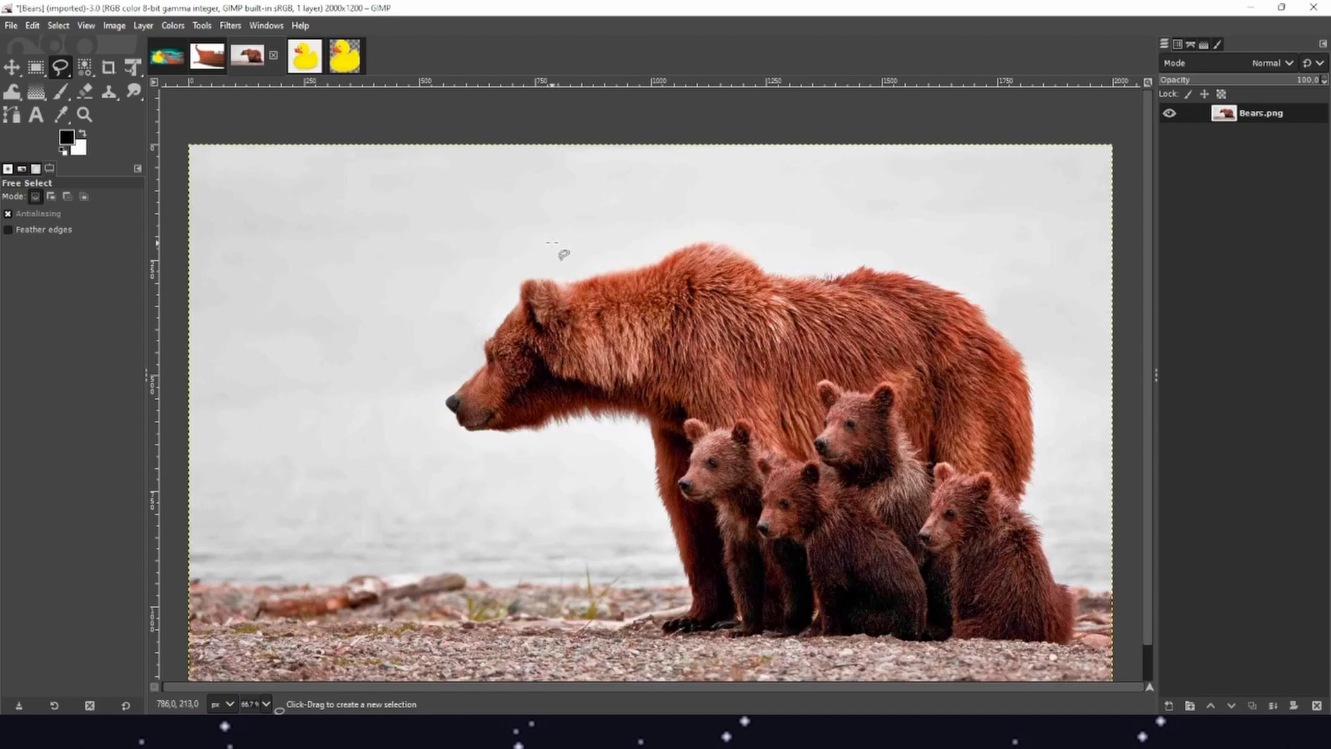
Step: Draw a loose freehand selection around the large bear and its four cubs with Free Select and confirm it
{"action": "mouse_move", "coordinate": [555, 246]}
{"action": "left_mouse_down"}
{"action": "mouse_move", "coordinate": [466, 279]}
{"action": "mouse_move", "coordinate": [424, 355]}
{"action": "mouse_move", "coordinate": [445, 446]}
{"action": "mouse_move", "coordinate": [570, 449]}
{"action": "mouse_move", "coordinate": [620, 475]}
{"action": "mouse_move", "coordinate": [655, 565]}
{"action": "mouse_move", "coordinate": [651, 645]}
{"action": "mouse_move", "coordinate": [887, 659]}
{"action": "mouse_move", "coordinate": [1087, 631]}
{"action": "mouse_move", "coordinate": [1088, 592]}
{"action": "mouse_move", "coordinate": [1047, 506]}
{"action": "mouse_move", "coordinate": [556, 248]}
{"action": "left_mouse_up"}
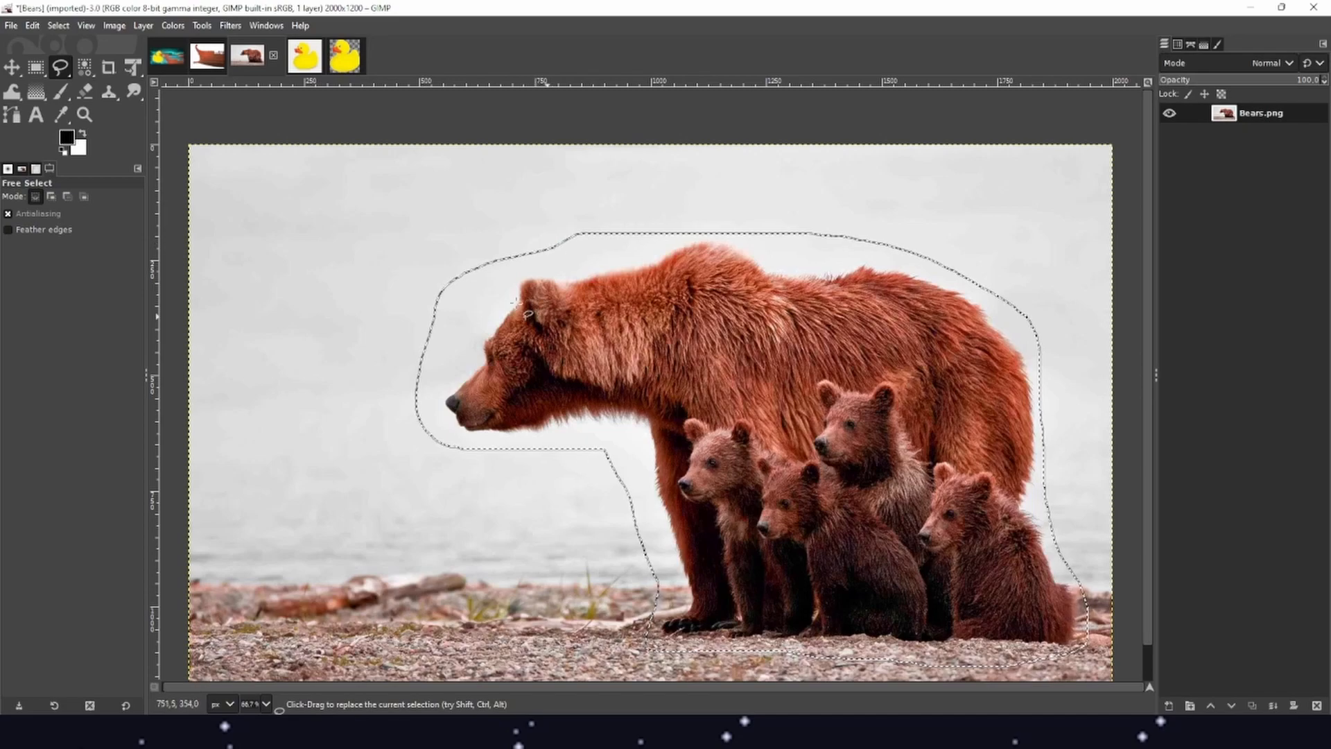
{"action": "key", "text": "Return"}
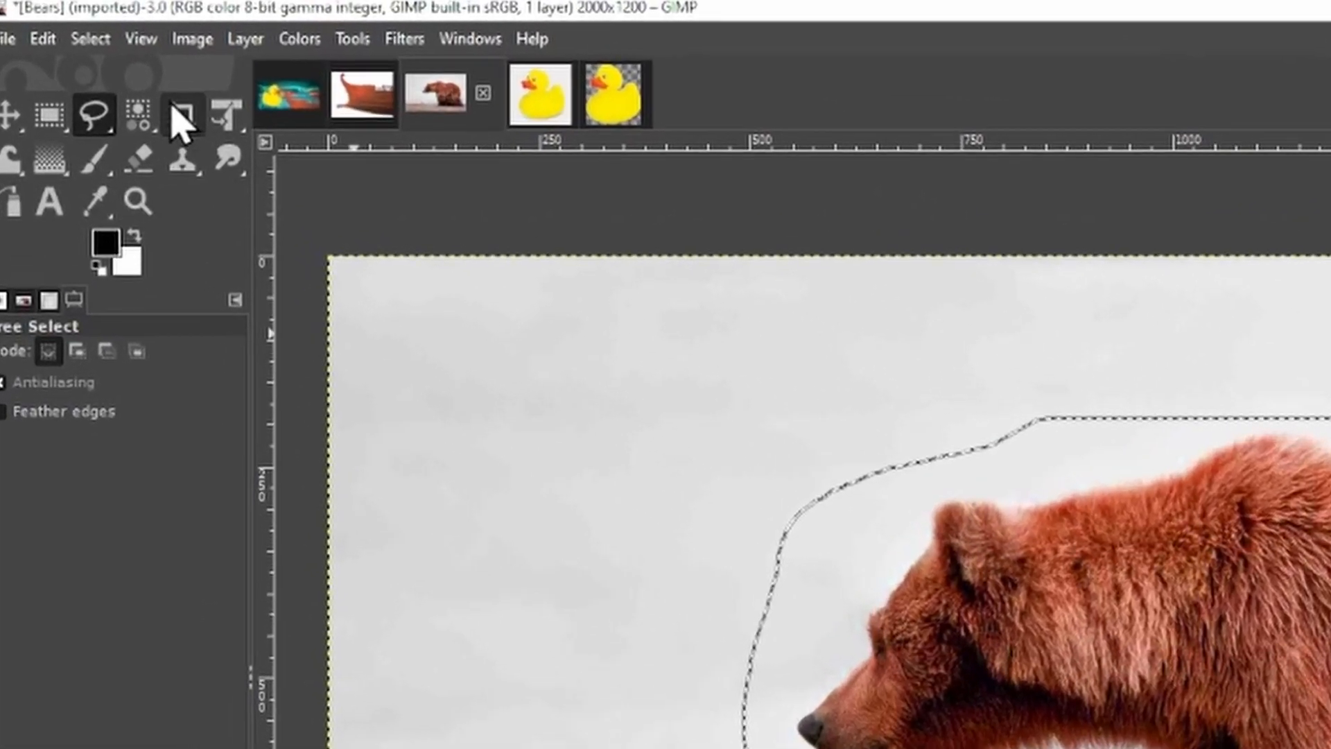
Step: Subtract the pale background from the freehand selection with Fuzzy Select and copy the bears
{"action": "left_click", "coordinate": [151, 103]}
{"action": "right_click", "coordinate": [147, 104]}
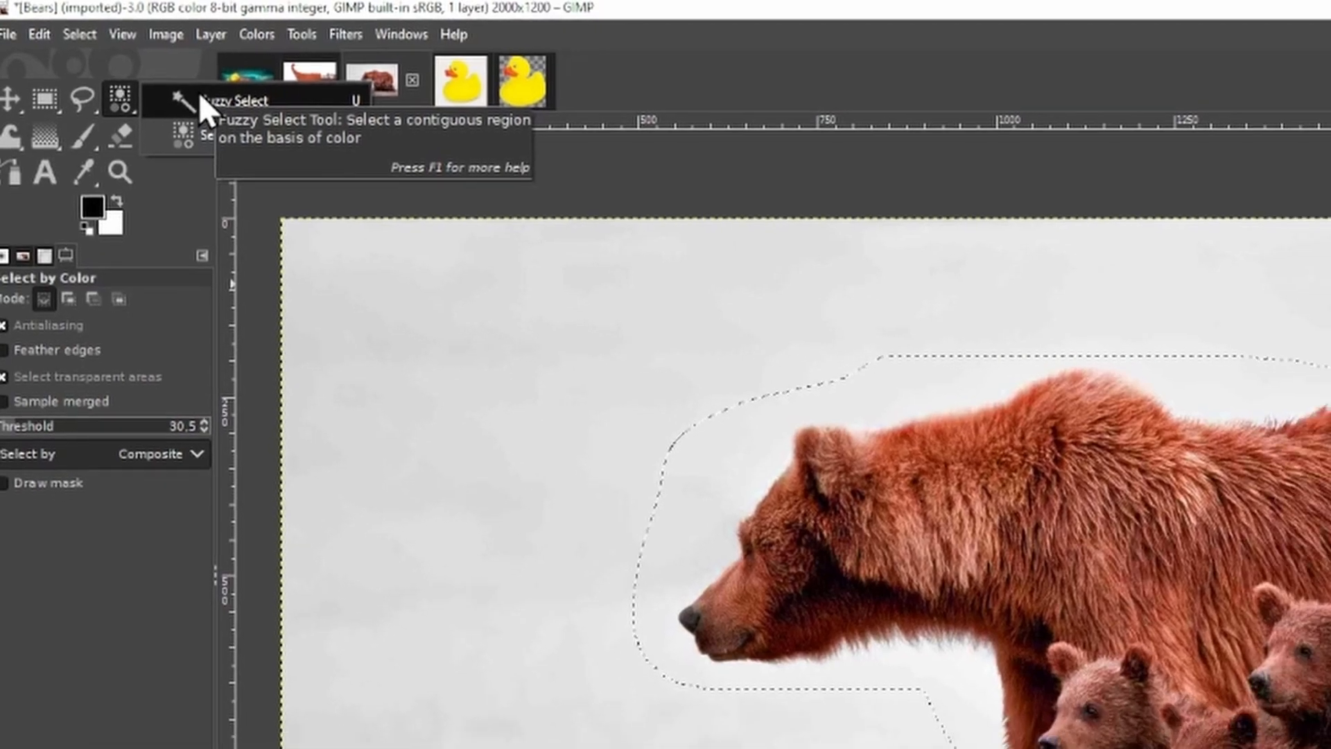
{"action": "left_click", "coordinate": [277, 135]}
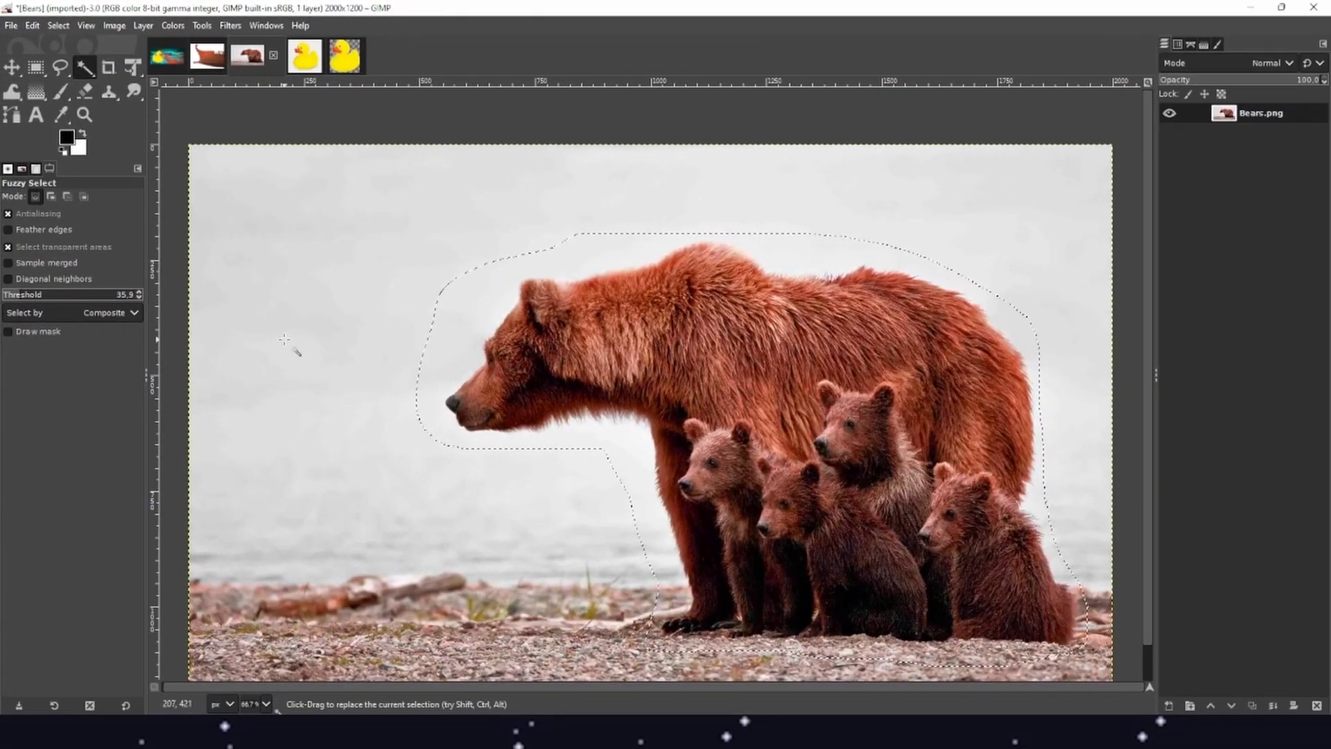
{"action": "key", "text": "ctrl"}
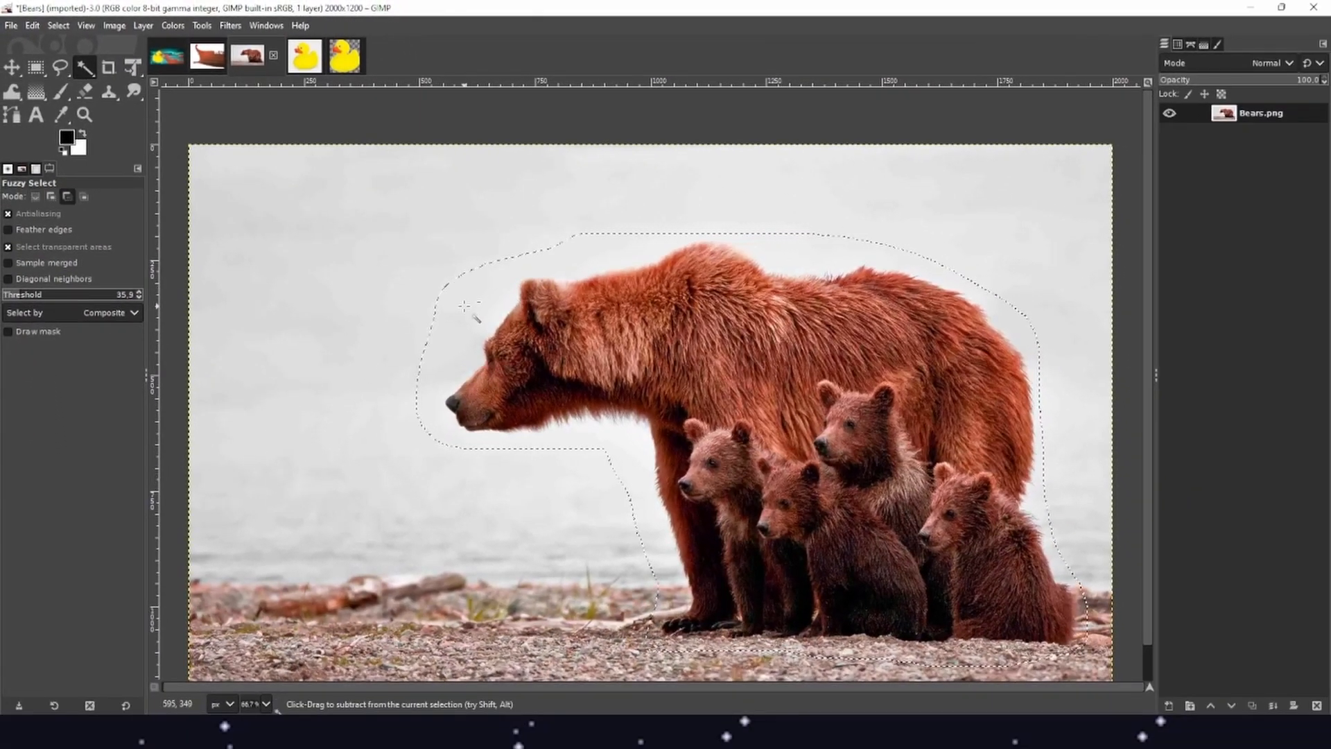
{"action": "left_click", "coordinate": [377, 348], "text": "ctrl"}
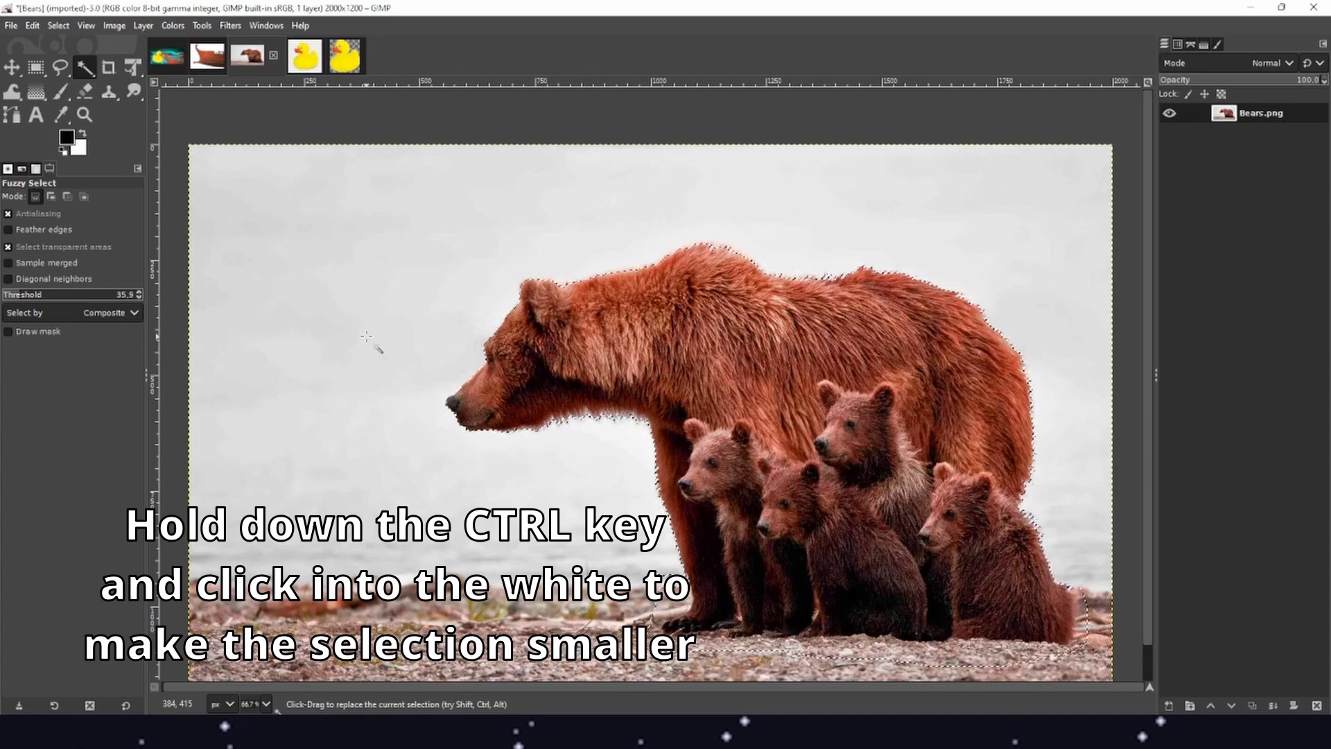
{"action": "key", "text": "ctrl+c"}
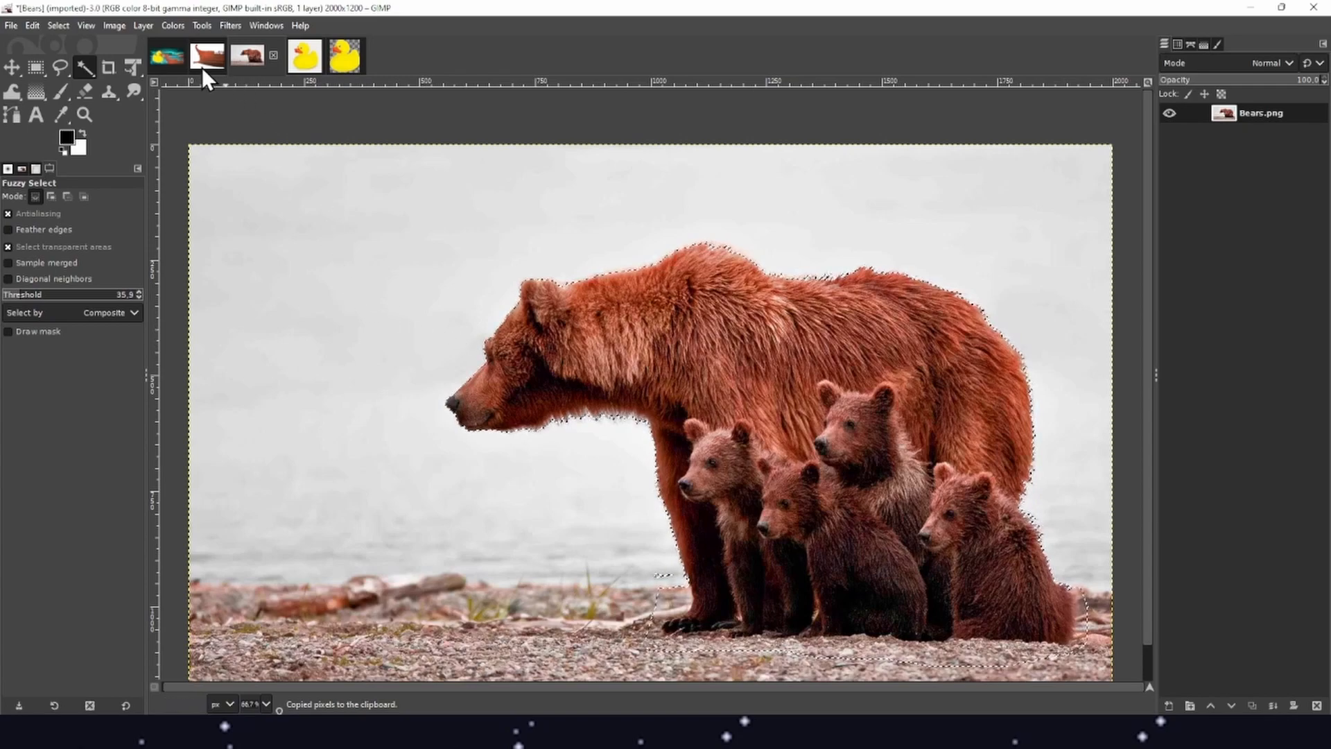
Step: Paste the bears into the sea image and scale them proportionally to about 43% over the ship with Unified Transform
{"action": "left_click", "coordinate": [170, 53]}
{"action": "key", "text": "ctrl"}
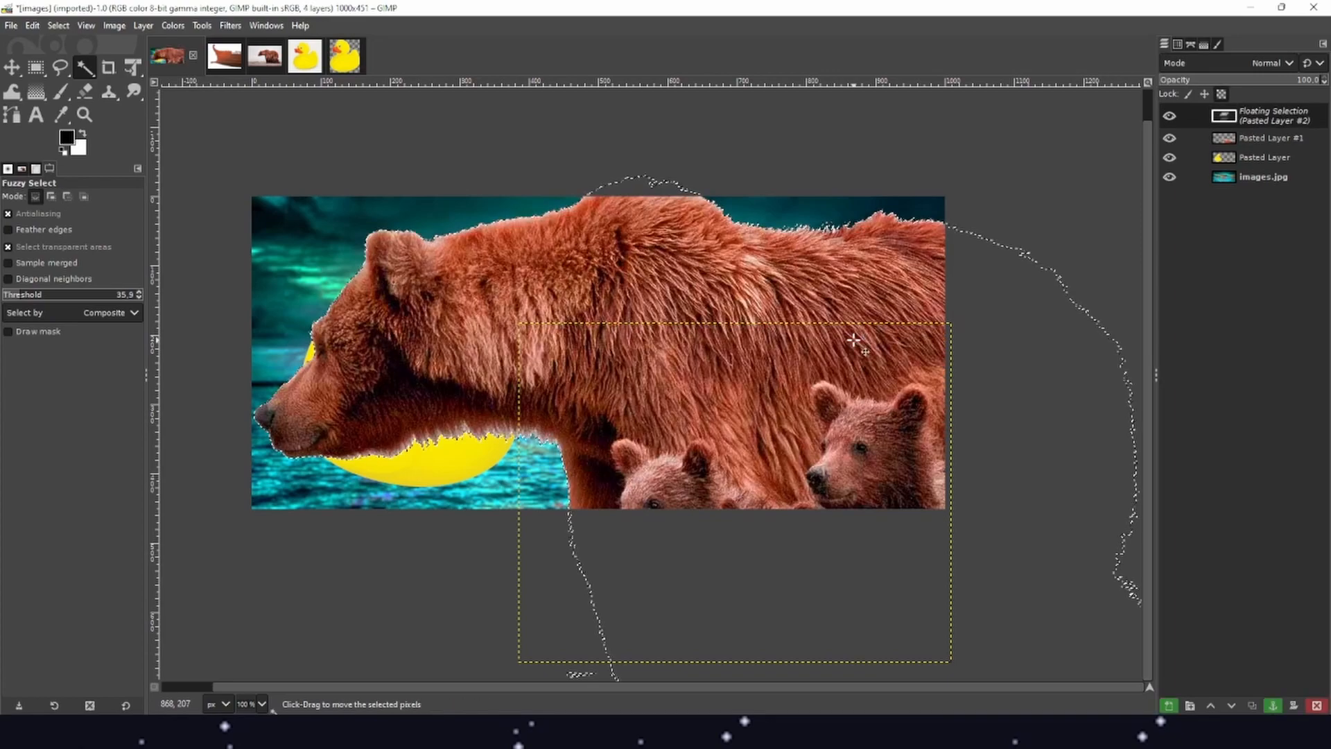
{"action": "left_click", "coordinate": [131, 70]}
{"action": "left_click", "coordinate": [754, 413]}
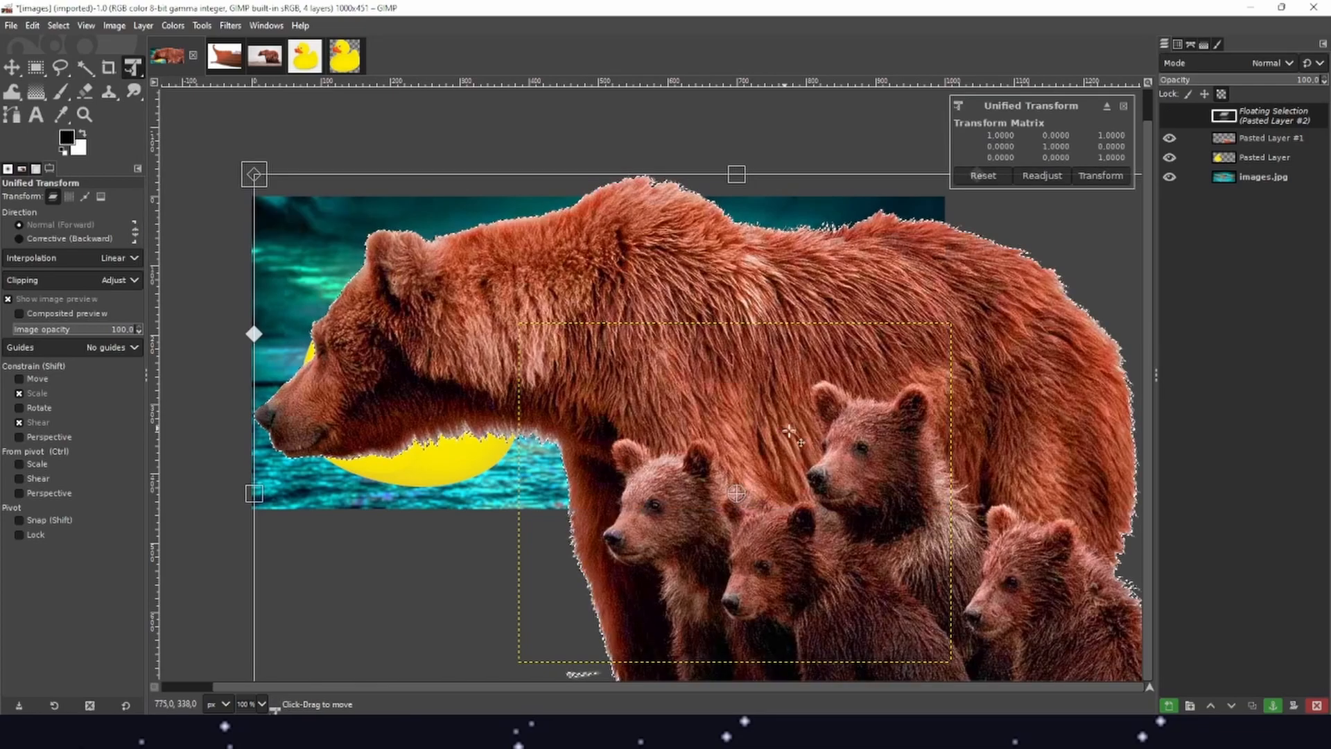
{"action": "left_click_drag", "start_coordinate": [257, 179], "coordinate": [745, 435]}
{"action": "left_click_drag", "start_coordinate": [1023, 578], "coordinate": [839, 330]}
{"action": "left_click_drag", "start_coordinate": [1042, 572], "coordinate": [931, 496]}
{"action": "left_click_drag", "start_coordinate": [834, 381], "coordinate": [828, 389]}
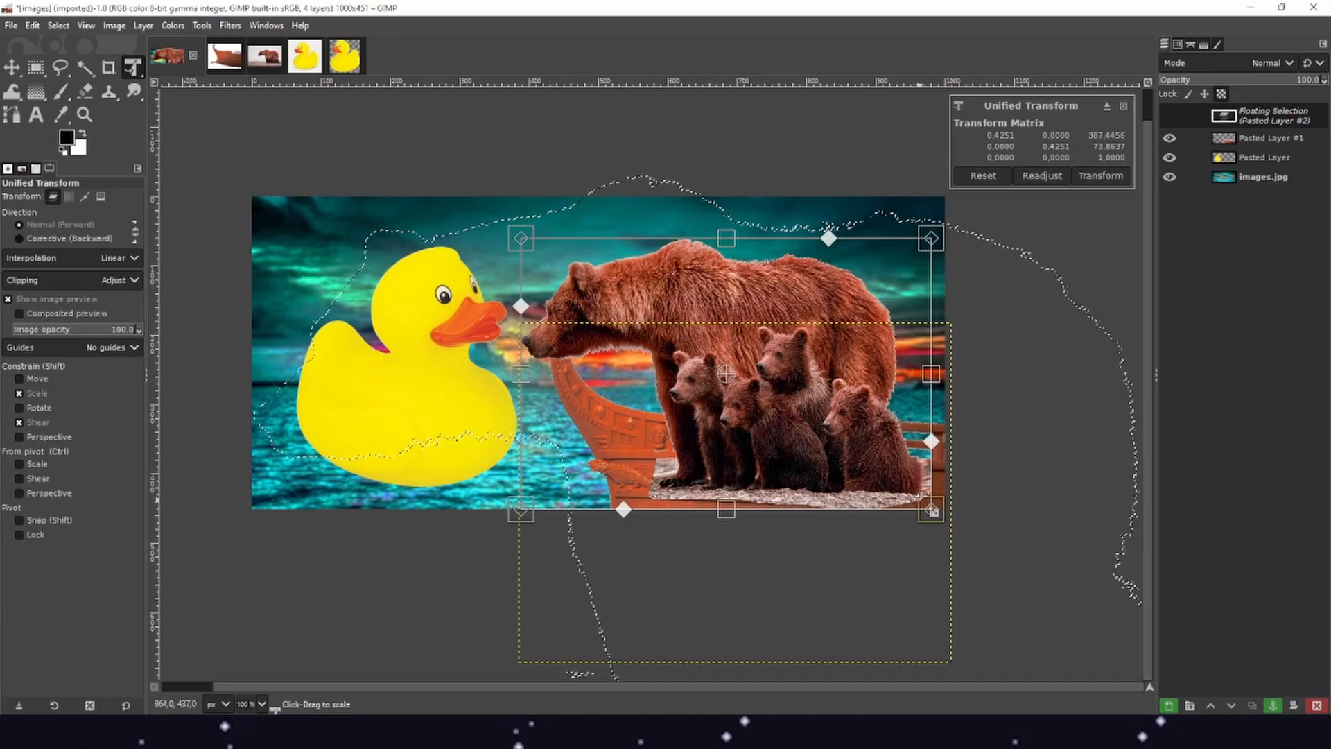
Step: Reduce the bears to about 41% of their original size, place them over the ship's deck, and apply the transform
{"action": "left_click_drag", "start_coordinate": [931, 511], "coordinate": [912, 497]}
{"action": "left_click_drag", "start_coordinate": [814, 380], "coordinate": [825, 395]}
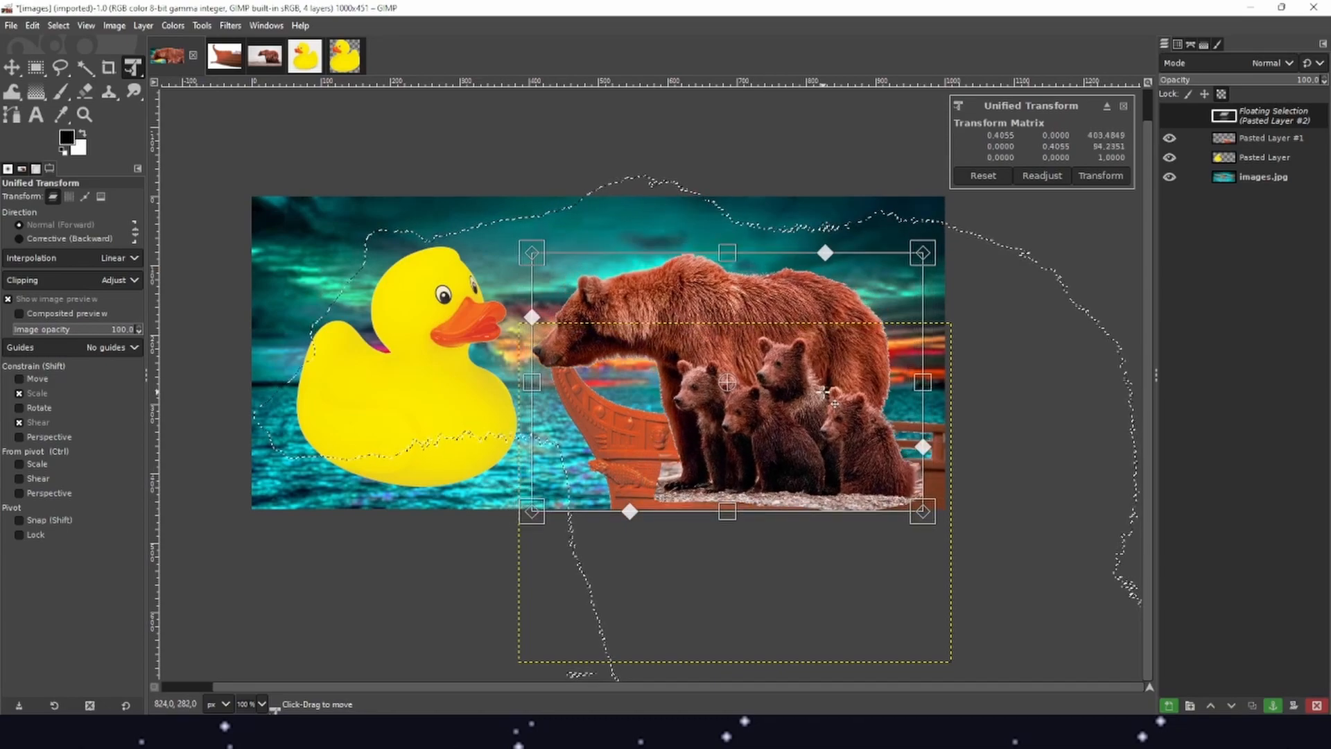
{"action": "left_click_drag", "start_coordinate": [810, 448], "coordinate": [811, 454]}
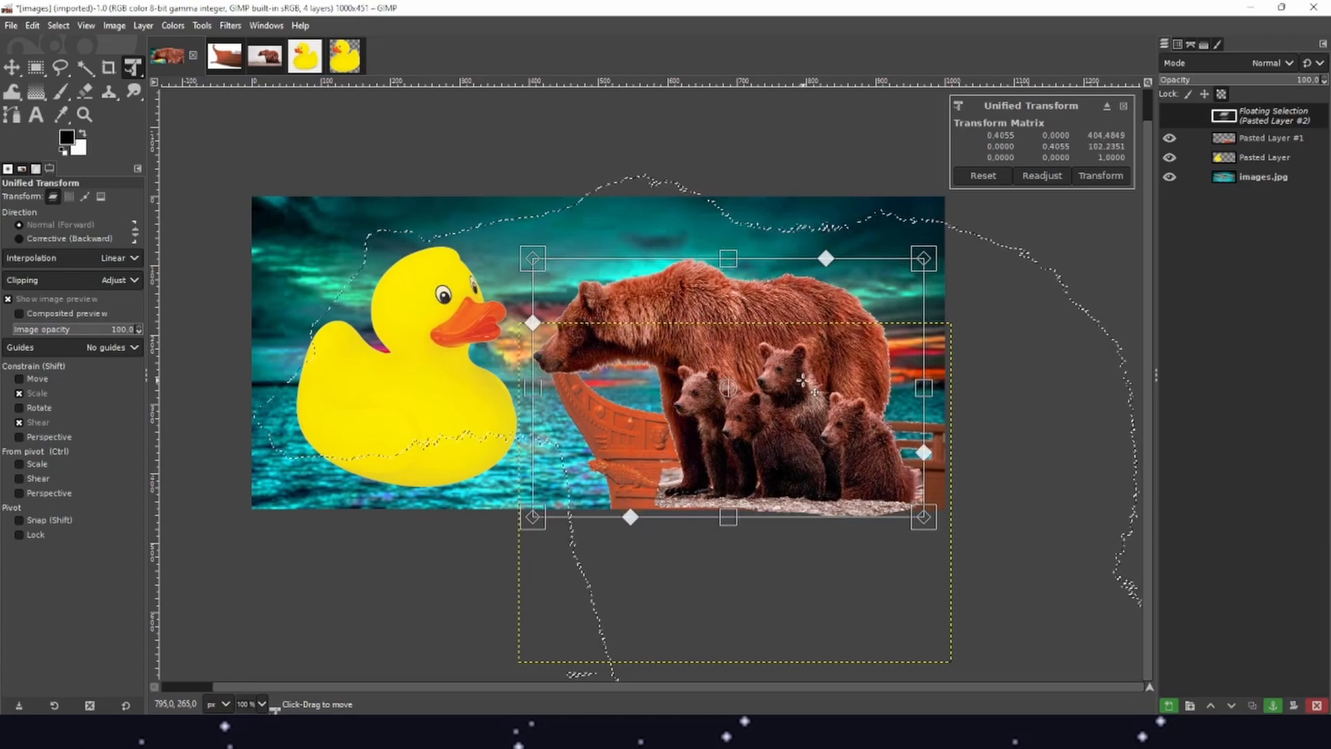
{"action": "key", "text": "Return"}
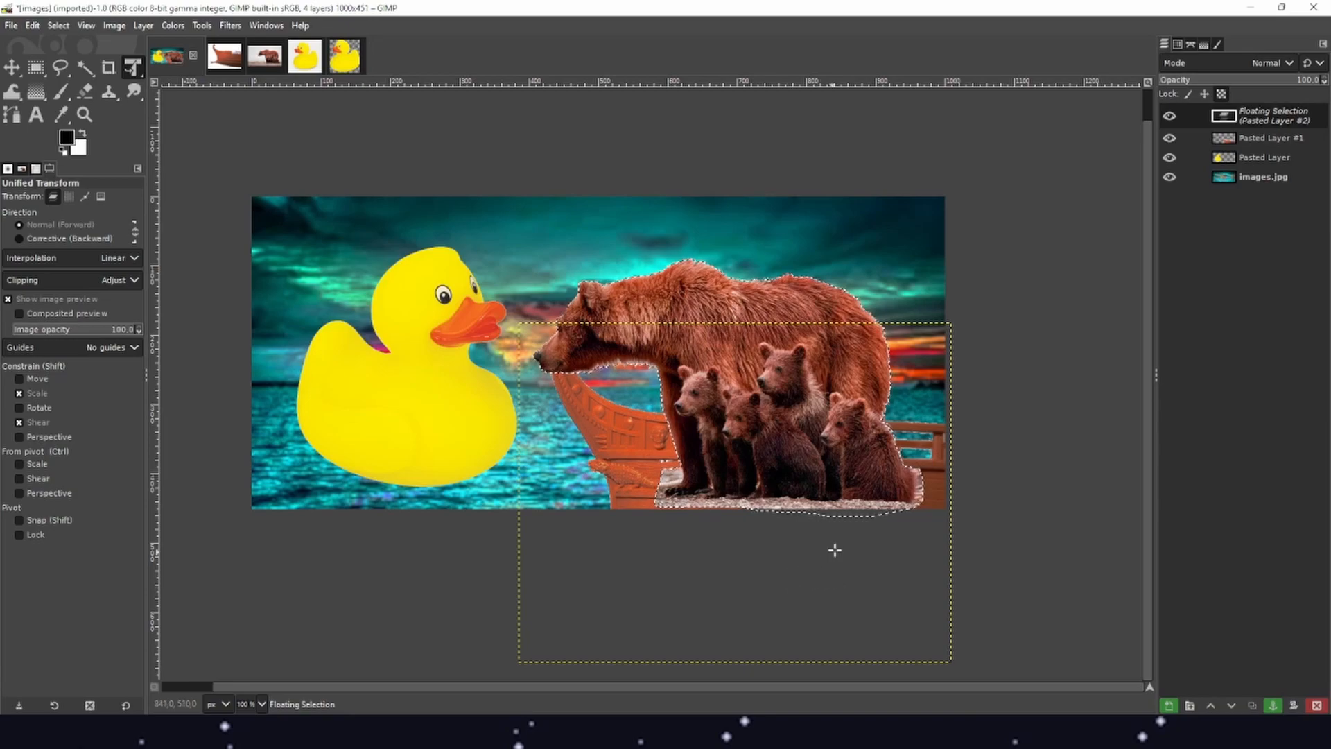
Step: Convert the floating bears selection to a new layer and move the ship layer above it in the layer stack
{"action": "right_click", "coordinate": [1266, 115]}
{"action": "left_click", "coordinate": [1222, 224]}
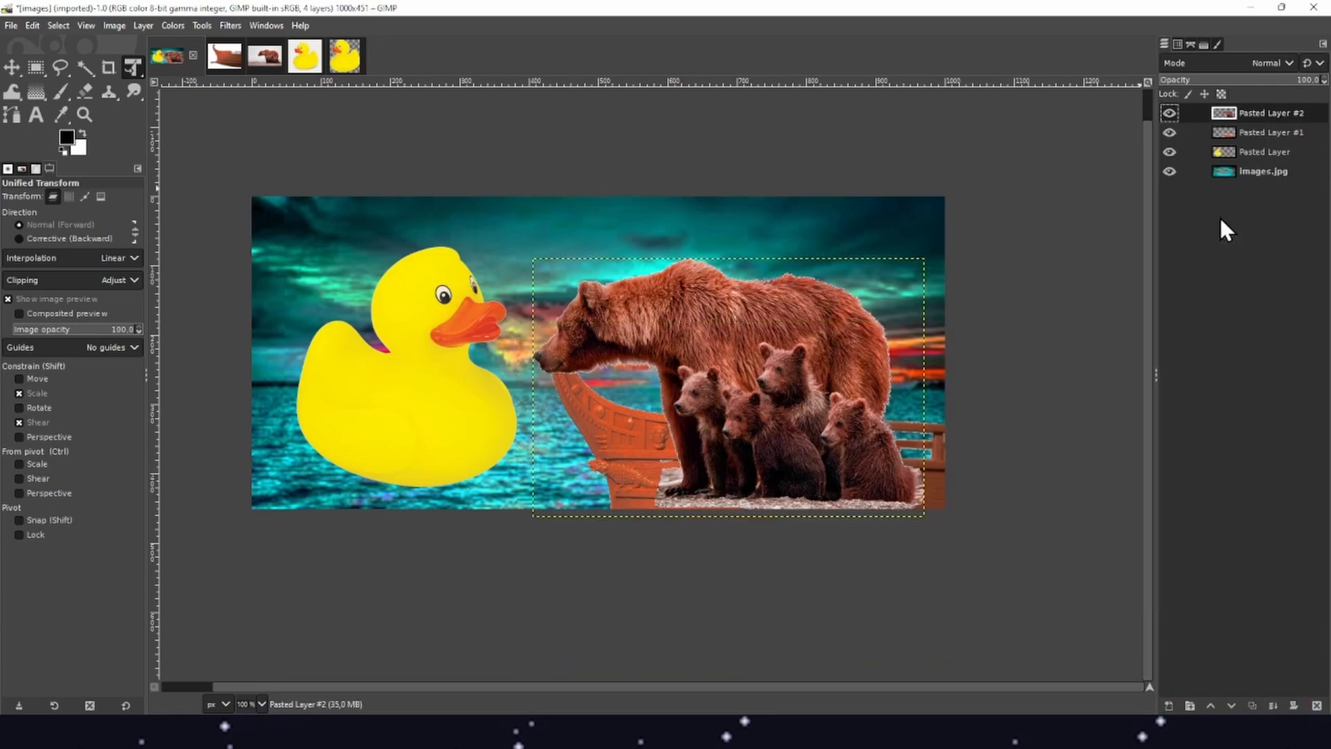
{"action": "left_click", "coordinate": [1255, 131]}
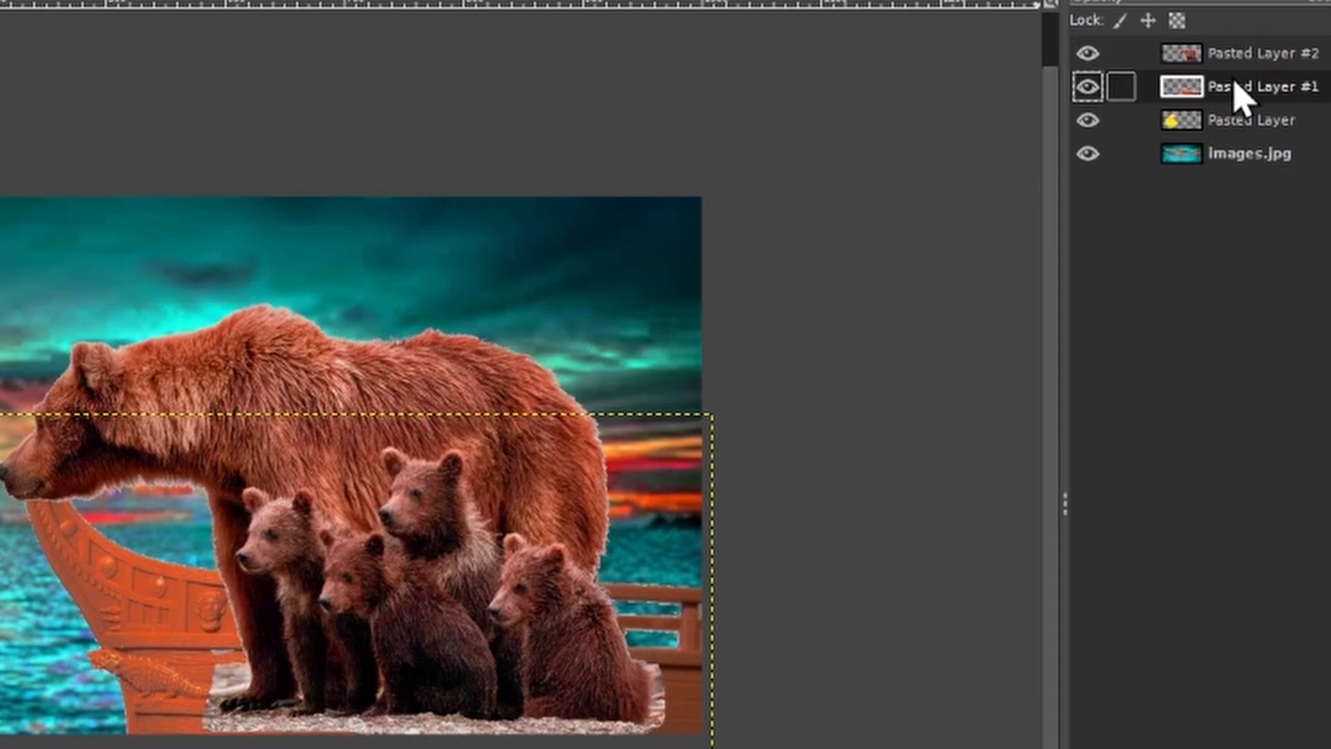
{"action": "left_click_drag", "start_coordinate": [1233, 79], "coordinate": [1193, 48]}
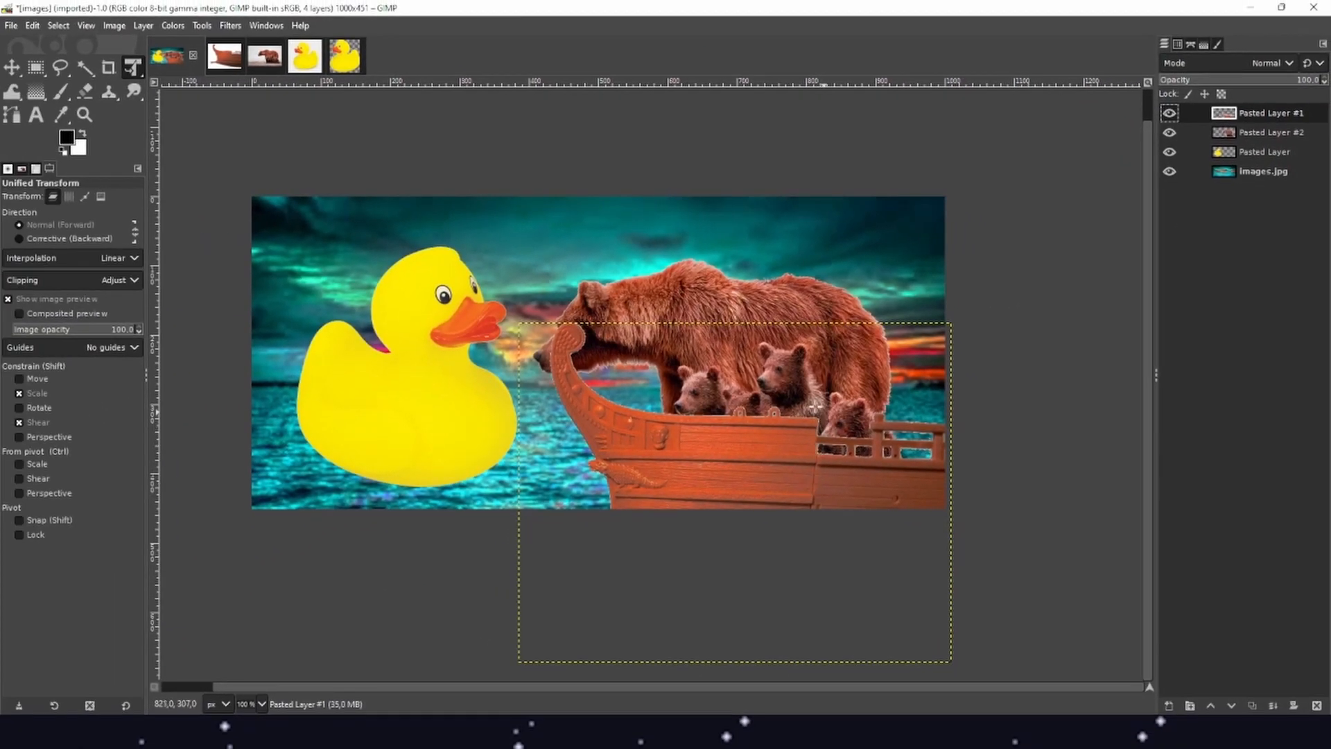
Step: Move the bears layer slightly upward behind the ship with the Move tool
{"action": "left_click", "coordinate": [1271, 131]}
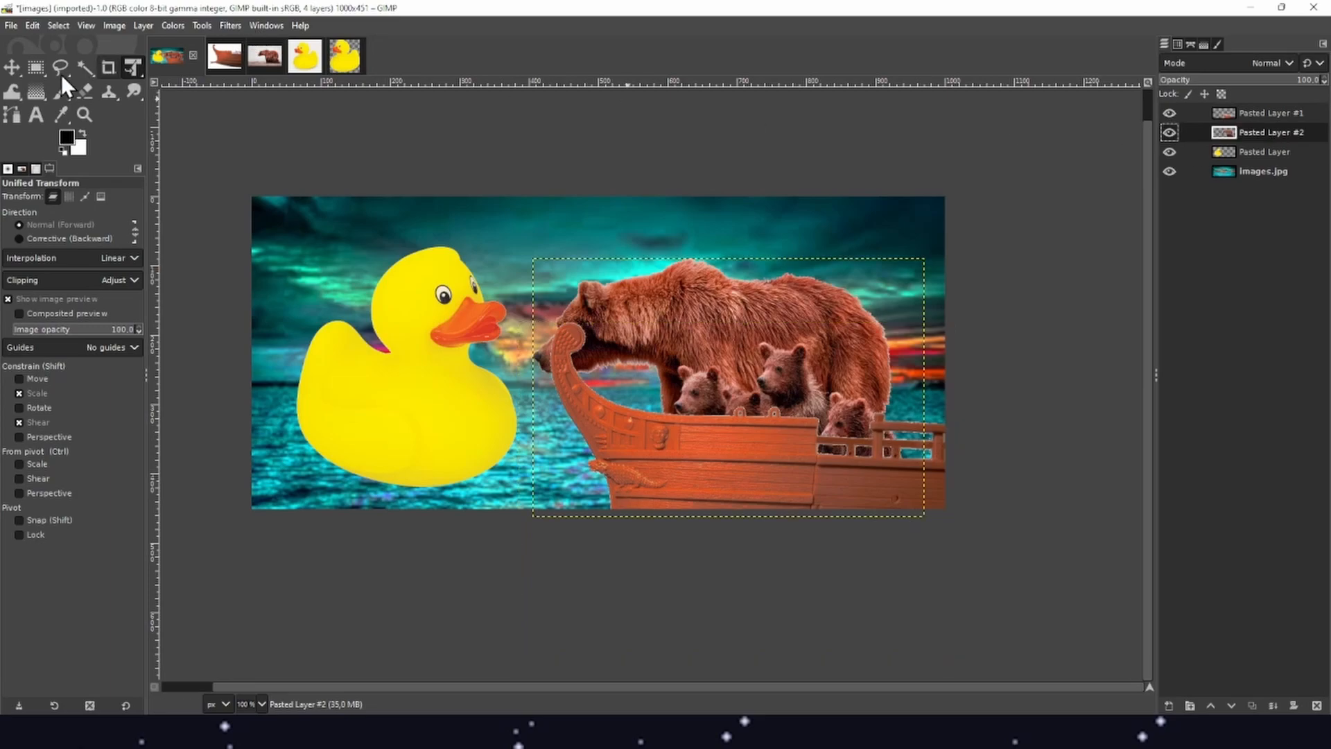
{"action": "left_click", "coordinate": [11, 66]}
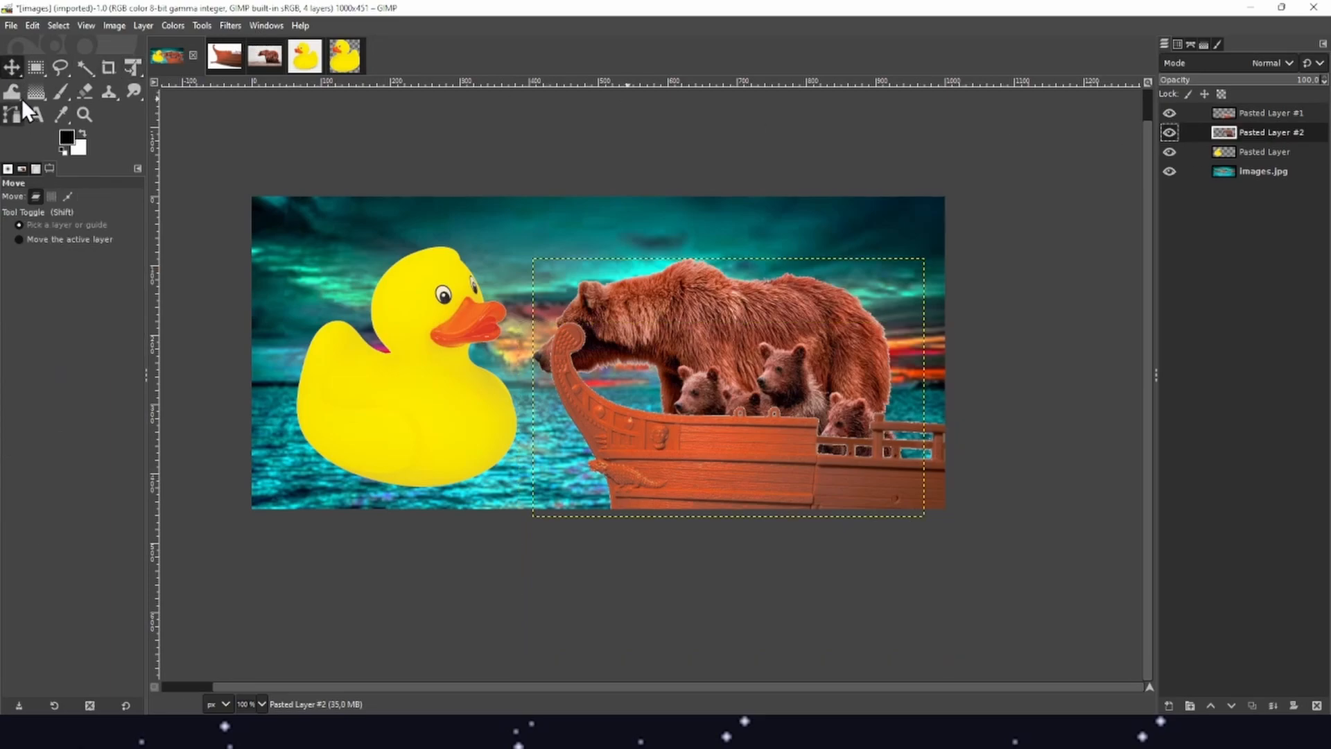
{"action": "left_click_drag", "start_coordinate": [785, 378], "coordinate": [788, 371]}
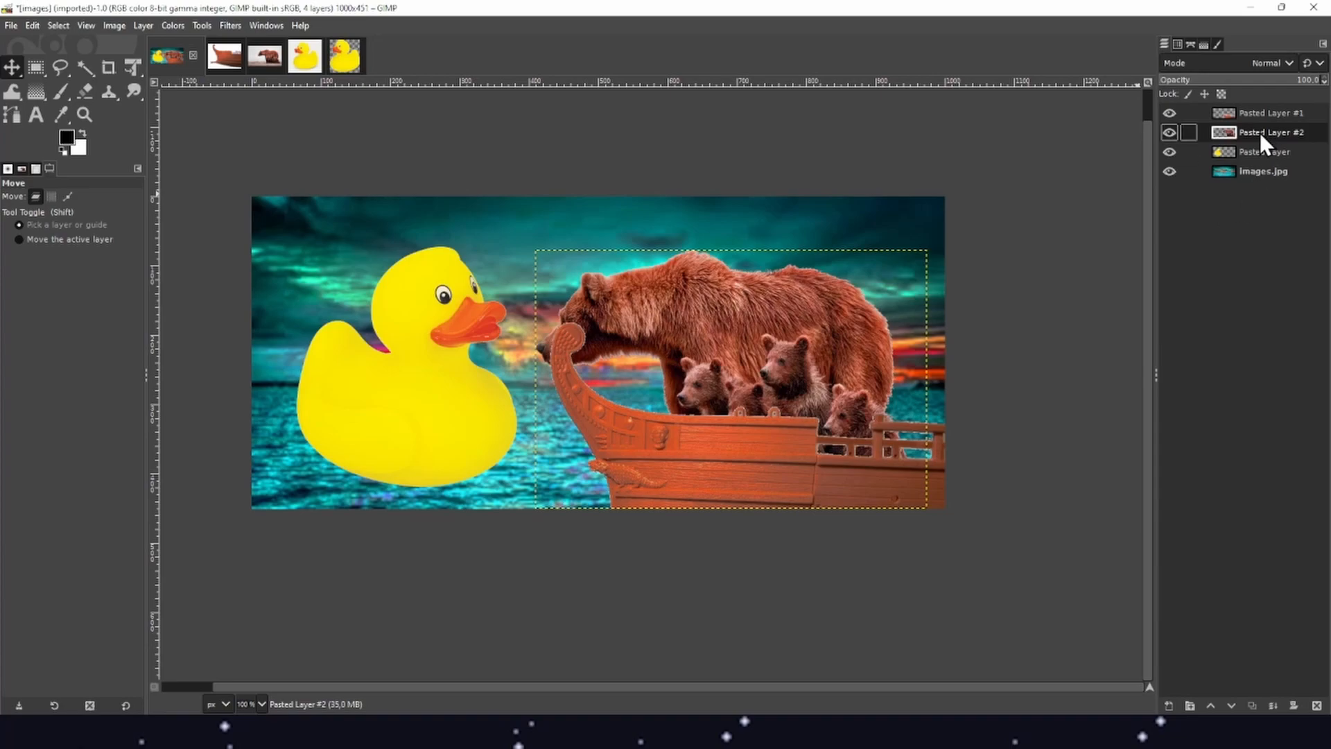
Step: Outline the large bear's head and muzzle around the ship's prow on the bears layer with Free Select and copy it
{"action": "left_click", "coordinate": [63, 74]}
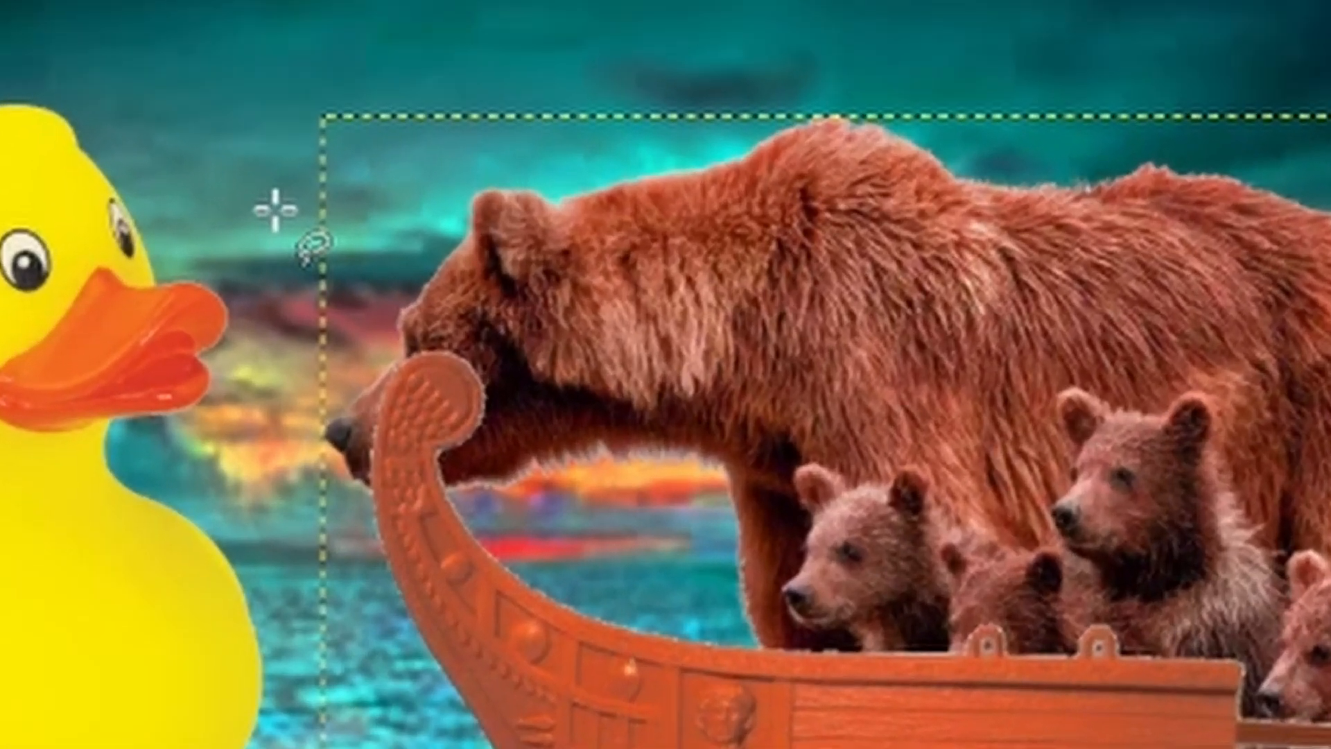
{"action": "mouse_move", "coordinate": [327, 144]}
{"action": "left_mouse_down"}
{"action": "mouse_move", "coordinate": [584, 392]}
{"action": "mouse_move", "coordinate": [600, 543]}
{"action": "mouse_move", "coordinate": [410, 645]}
{"action": "mouse_move", "coordinate": [249, 589]}
{"action": "mouse_move", "coordinate": [260, 429]}
{"action": "mouse_move", "coordinate": [290, 293]}
{"action": "mouse_move", "coordinate": [273, 155]}
{"action": "left_mouse_up"}
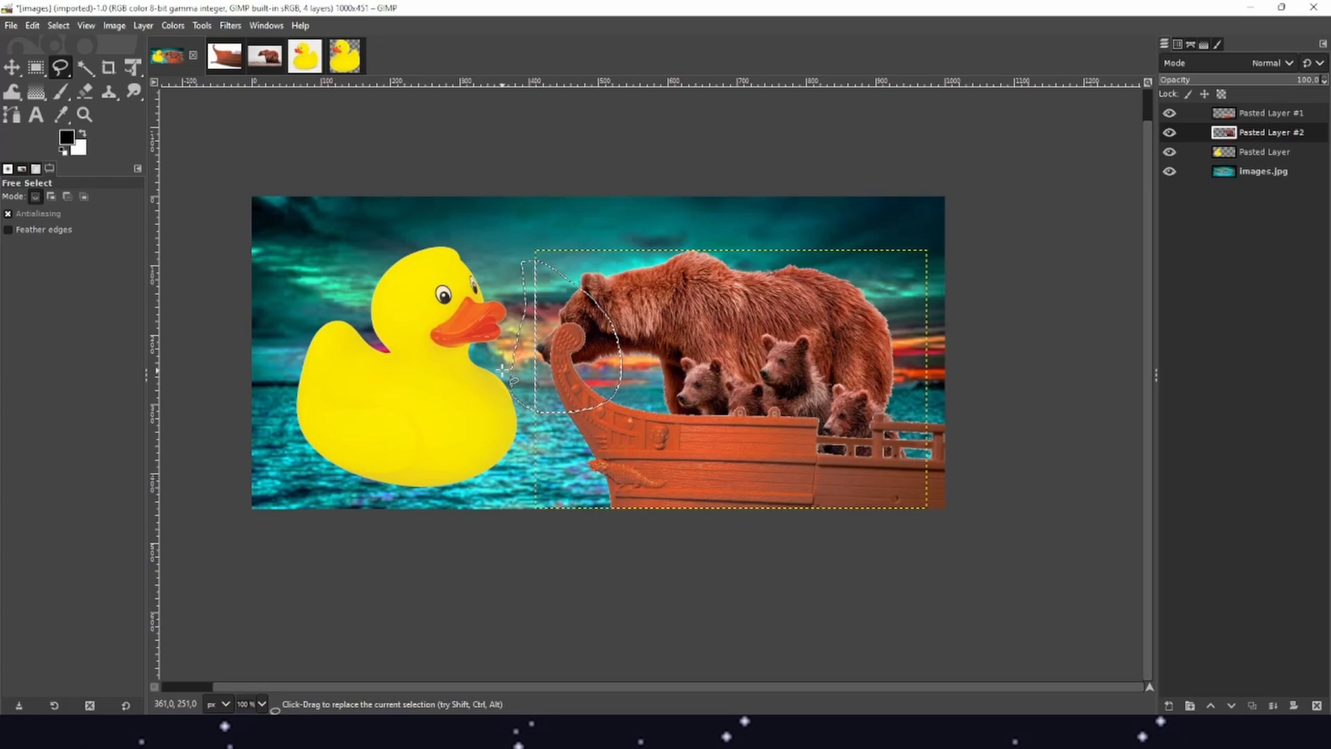
{"action": "key", "text": "ctrl+c"}
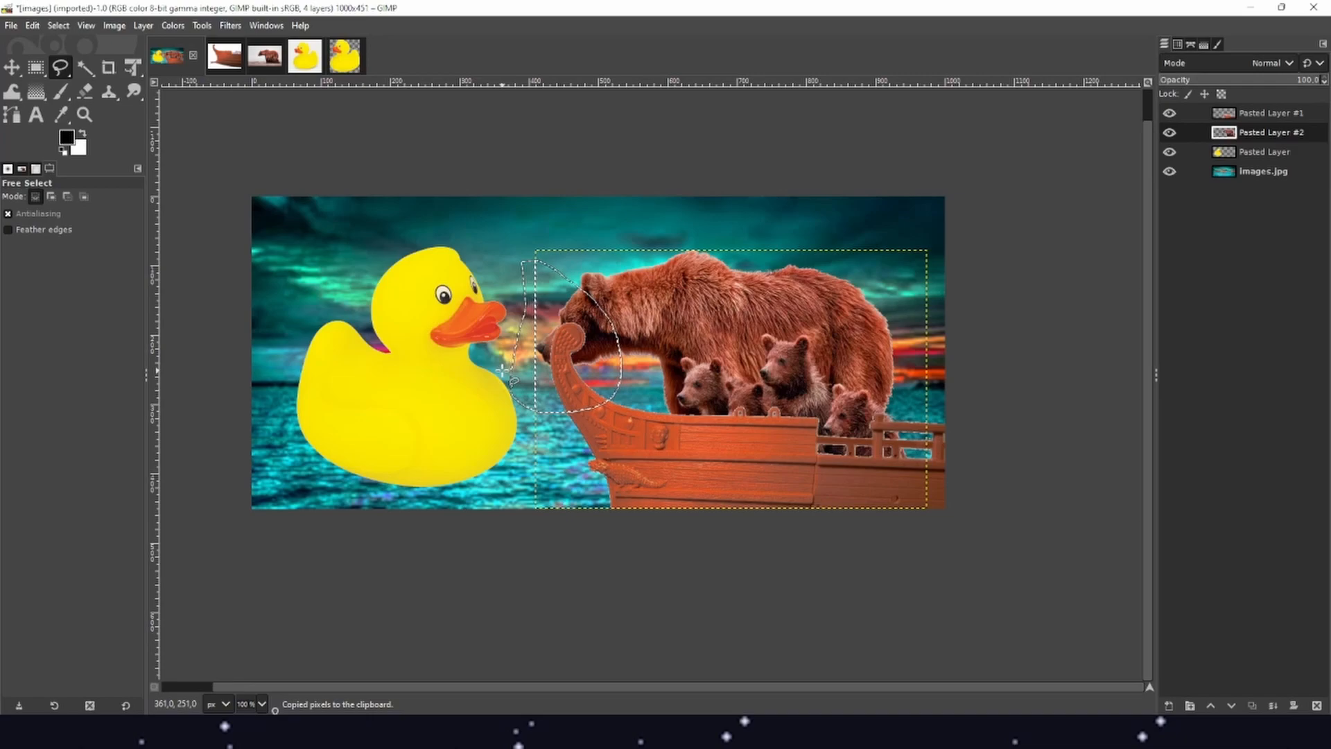
Step: Paste the copied bear's head as a new layer and place the ship layer directly beneath it in the layer stack
{"action": "key", "text": "ctrl+v"}
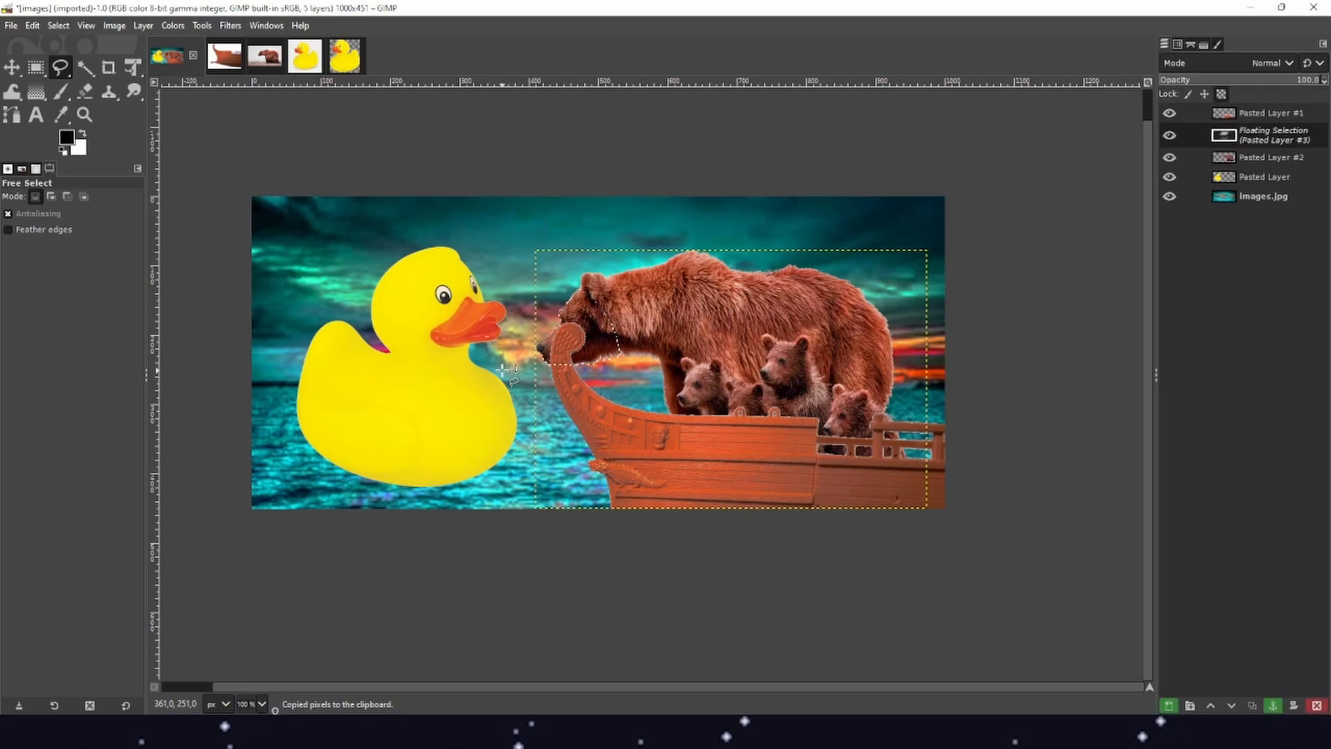
{"action": "right_click", "coordinate": [1283, 139]}
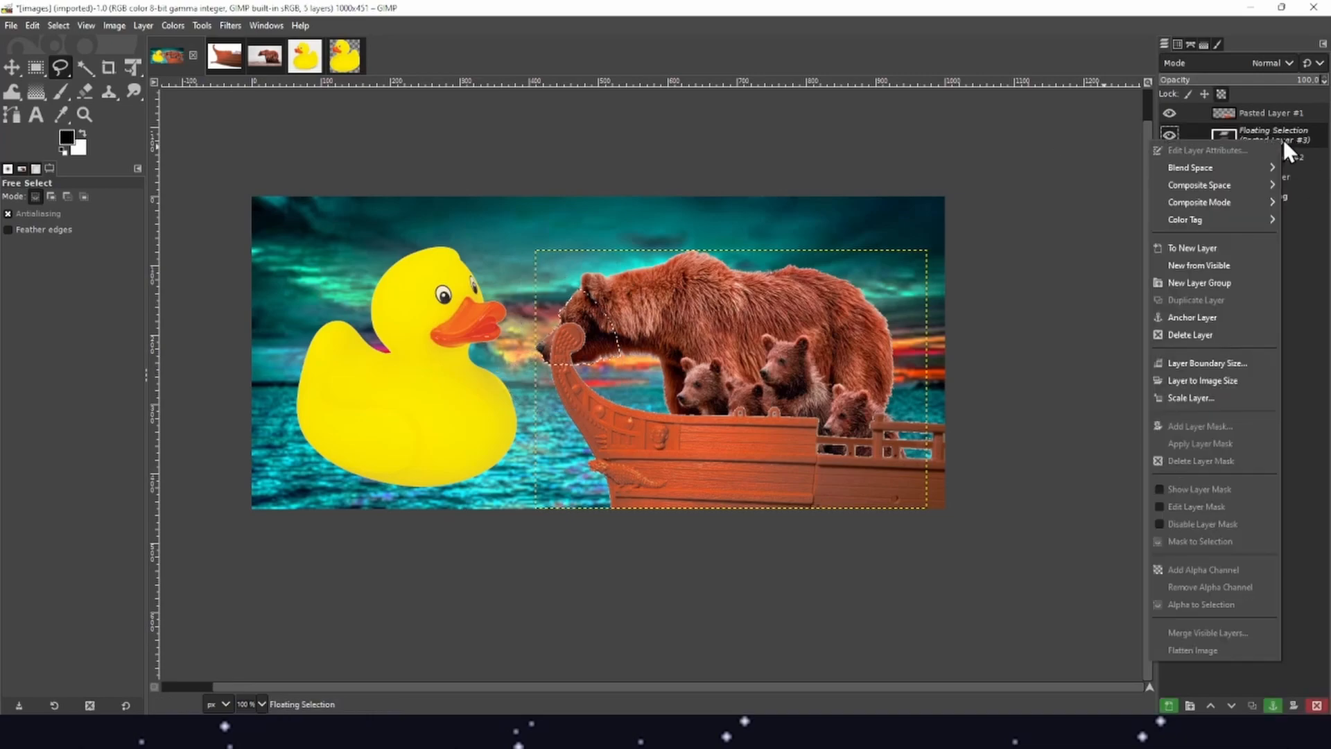
{"action": "left_click", "coordinate": [1223, 248]}
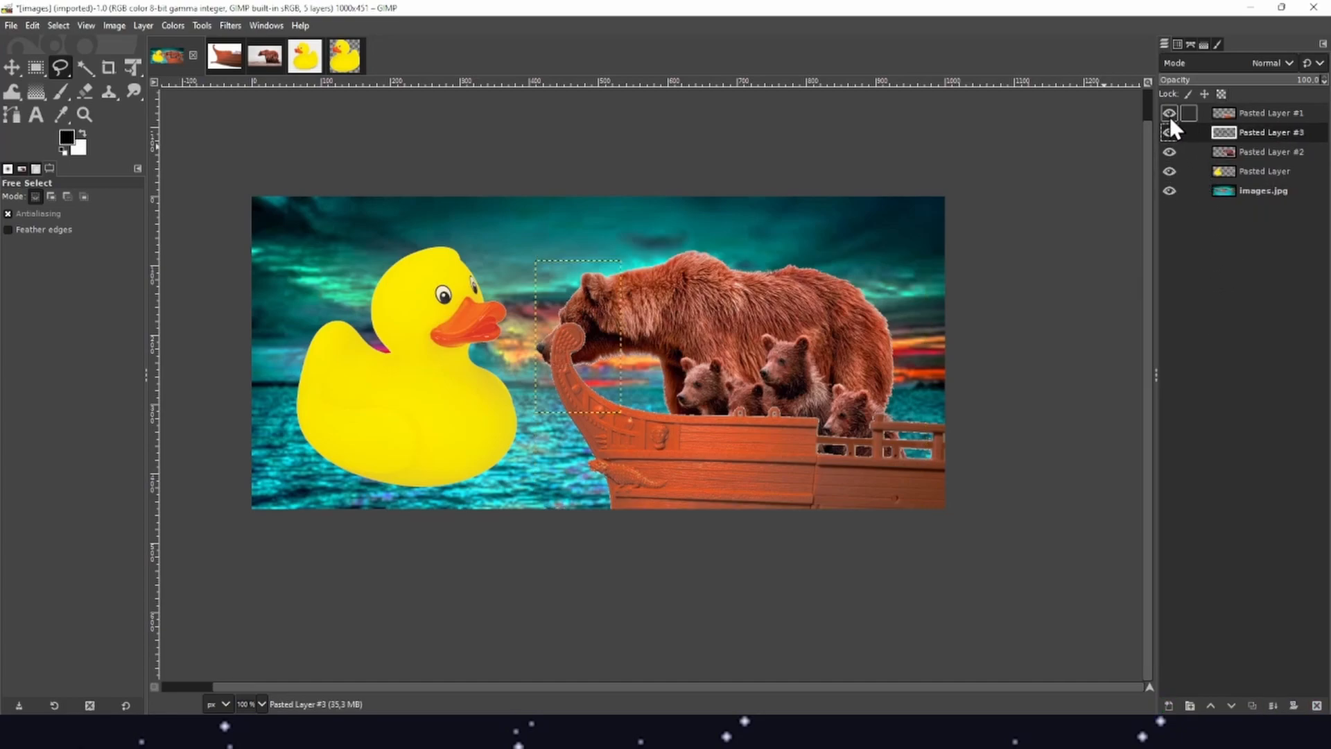
{"action": "left_click", "coordinate": [1170, 152]}
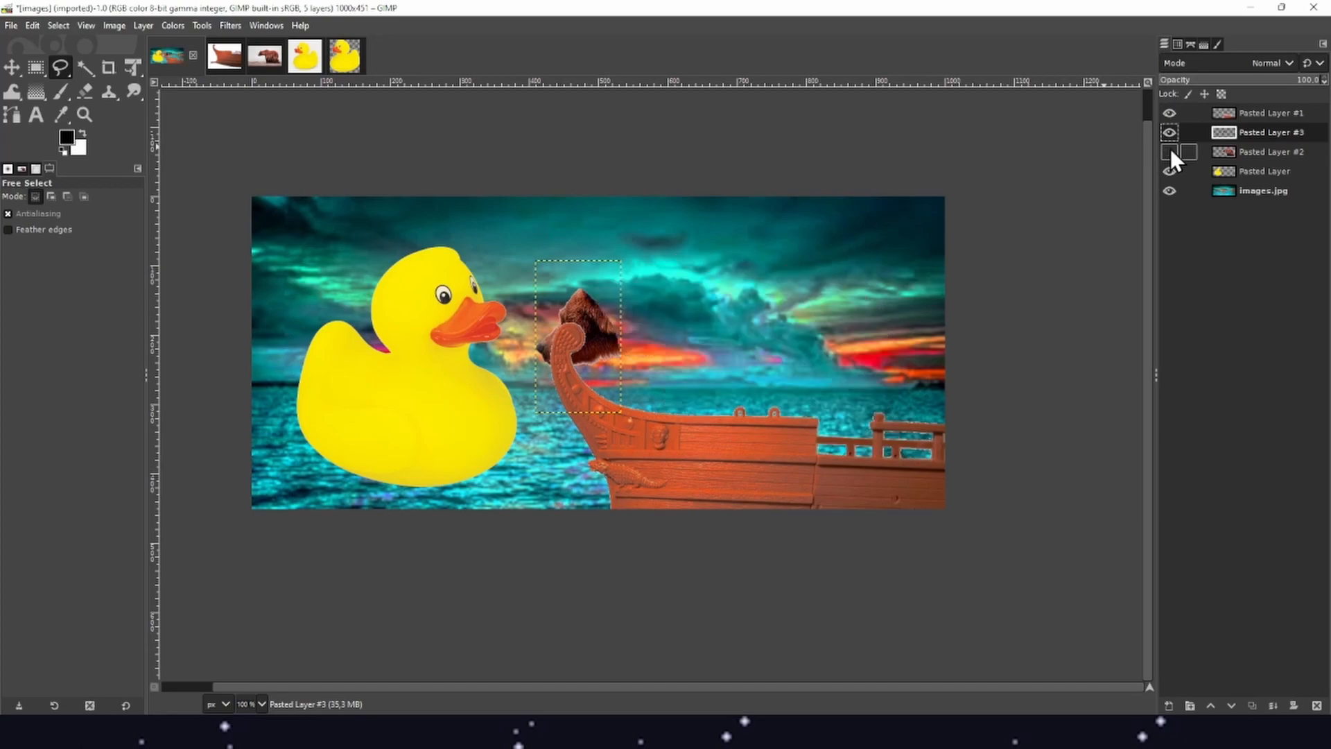
{"action": "left_click", "coordinate": [1169, 152]}
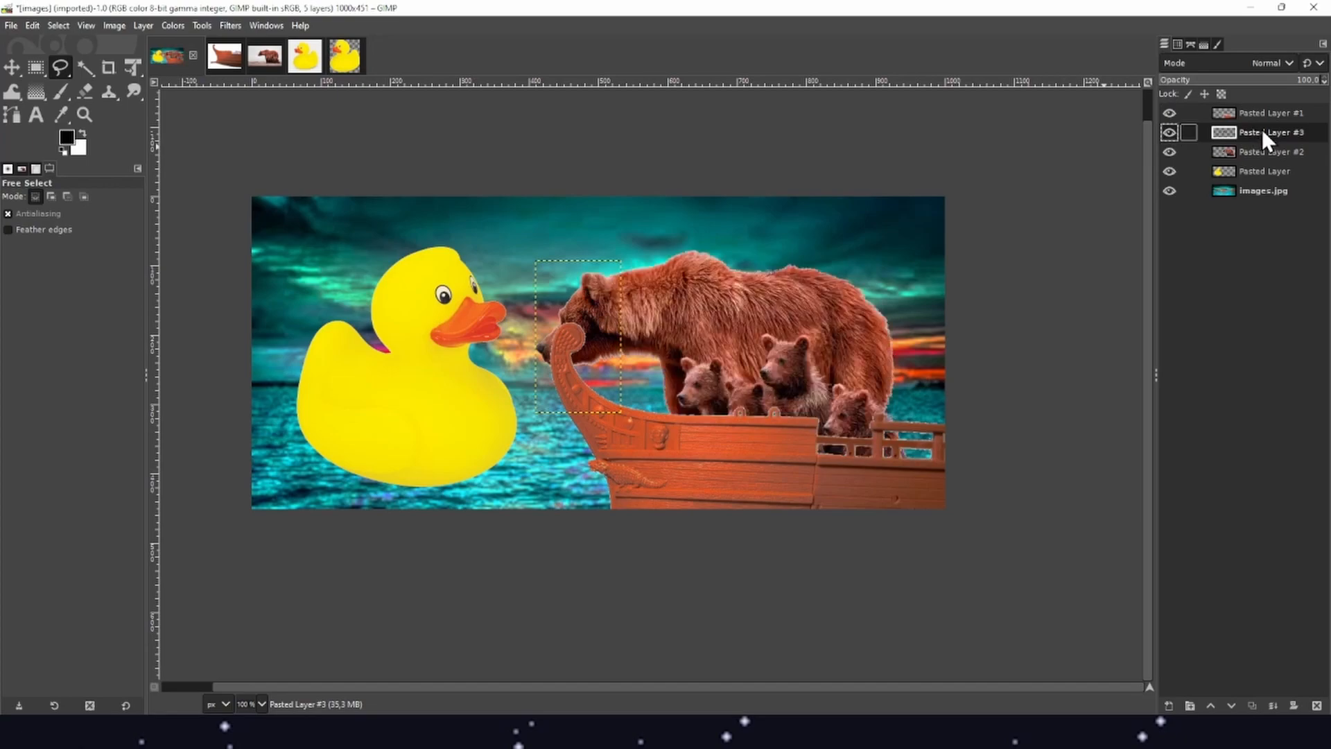
{"action": "left_click_drag", "start_coordinate": [1271, 114], "coordinate": [1273, 148]}
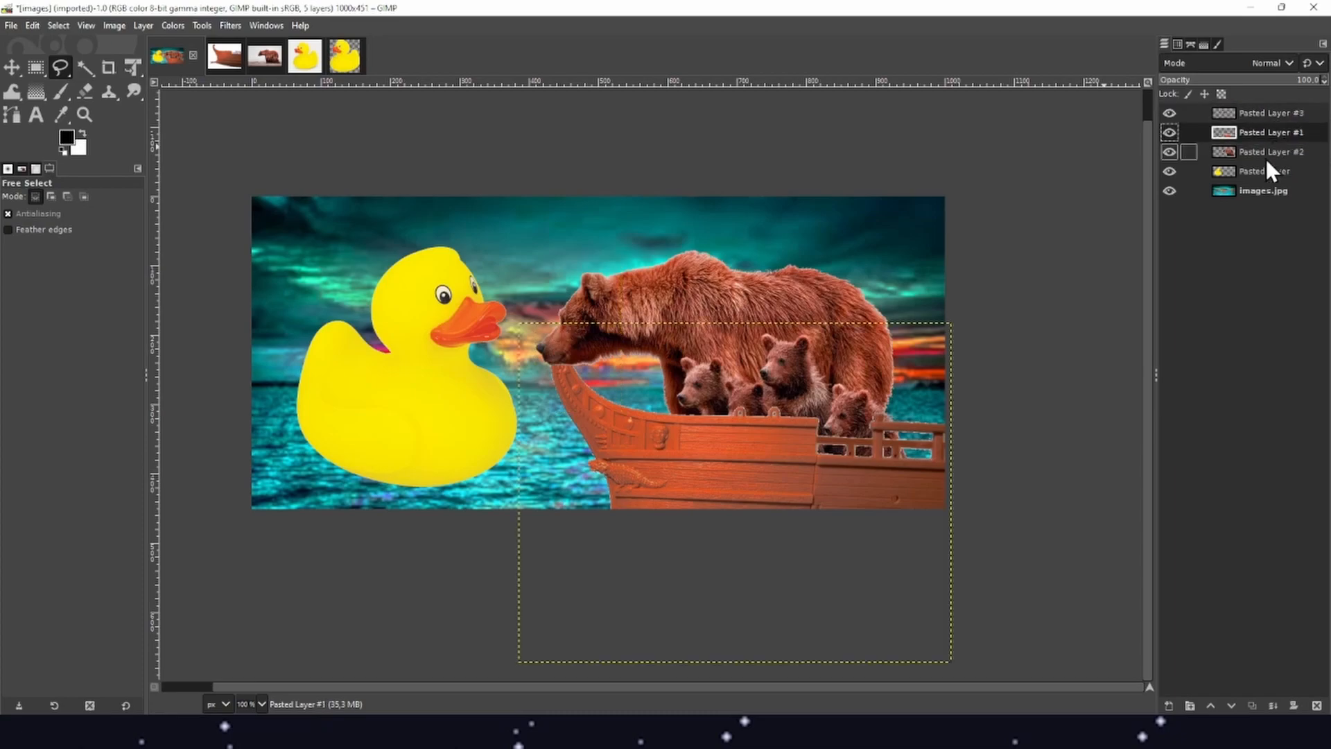
Step: Try to move the bears layer slightly lower behind the ship with the Move tool, and undo the move
{"action": "left_click", "coordinate": [1267, 116]}
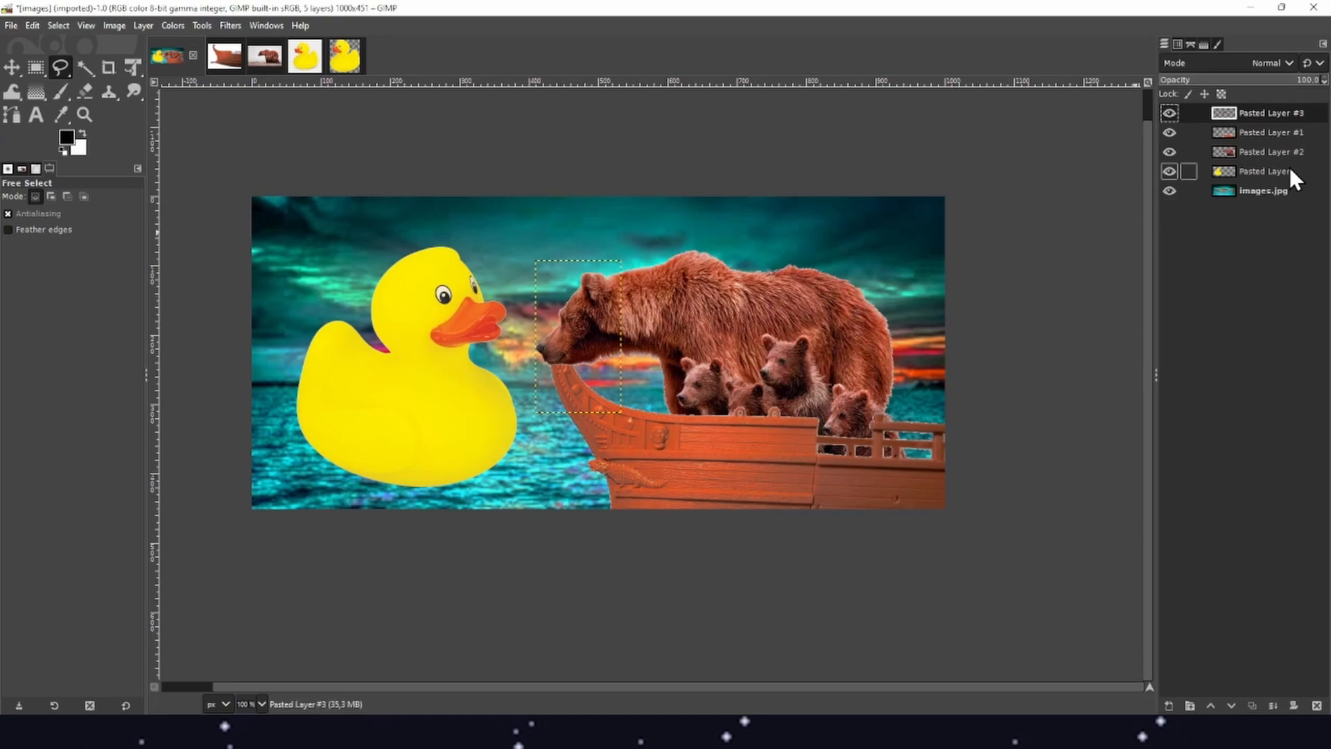
{"action": "left_click", "coordinate": [1268, 151]}
{"action": "key", "text": "m"}
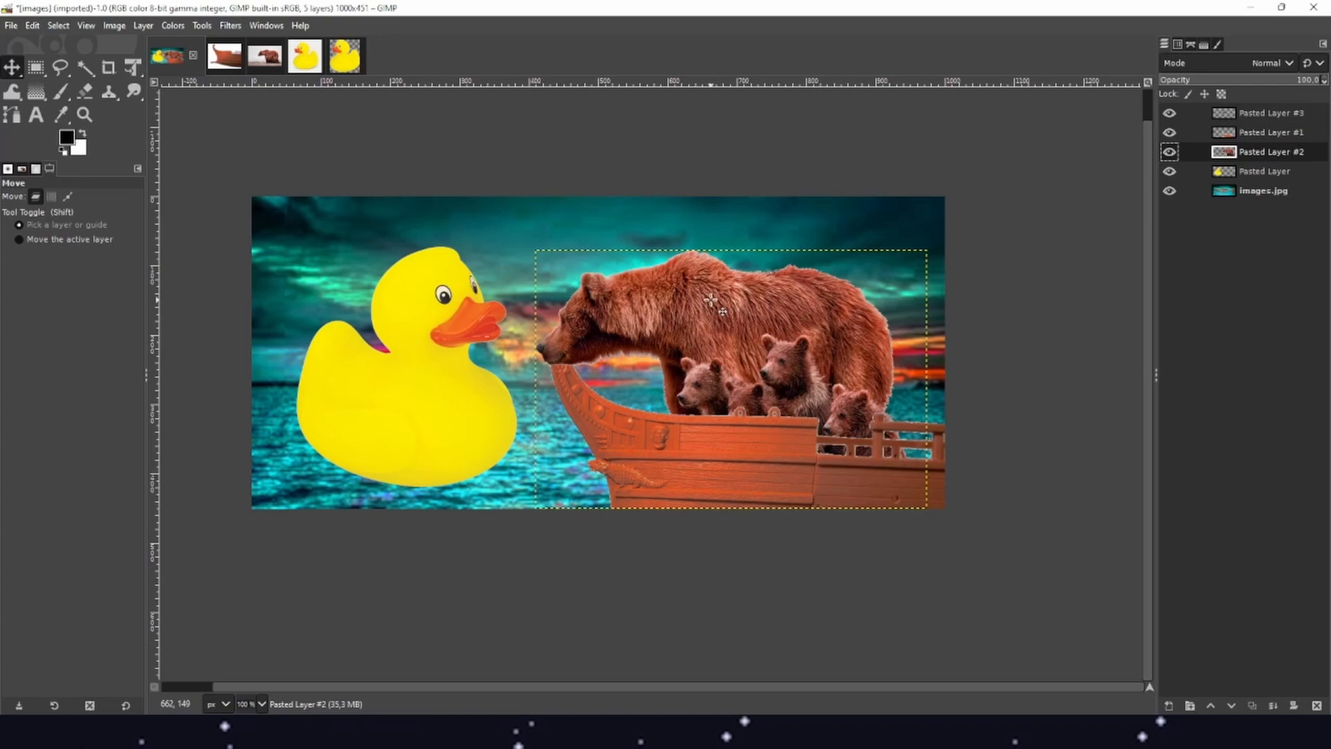
{"action": "mouse_move", "coordinate": [714, 305]}
{"action": "left_mouse_down"}
{"action": "mouse_move", "coordinate": [628, 308]}
{"action": "mouse_move", "coordinate": [783, 271]}
{"action": "mouse_move", "coordinate": [762, 368]}
{"action": "mouse_move", "coordinate": [715, 236]}
{"action": "mouse_move", "coordinate": [729, 324]}
{"action": "left_mouse_up"}
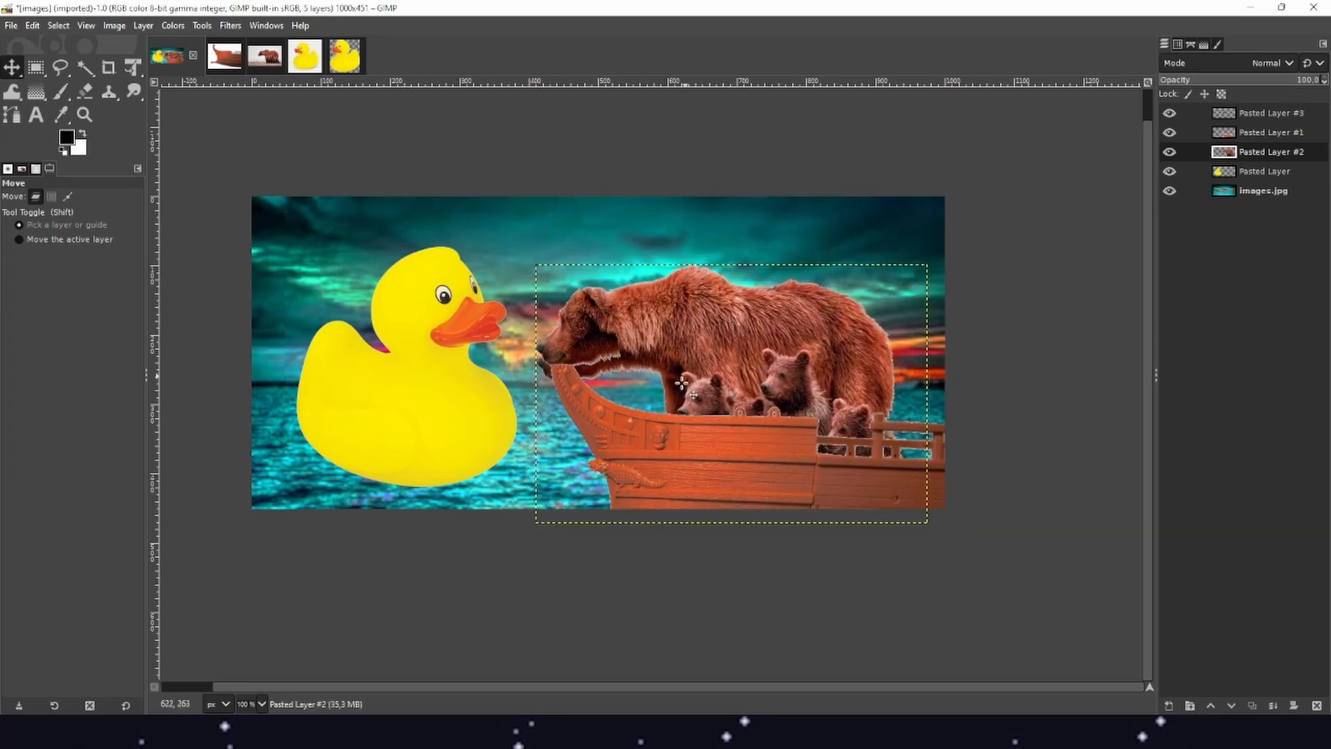
{"action": "key", "text": "ctrl+z"}
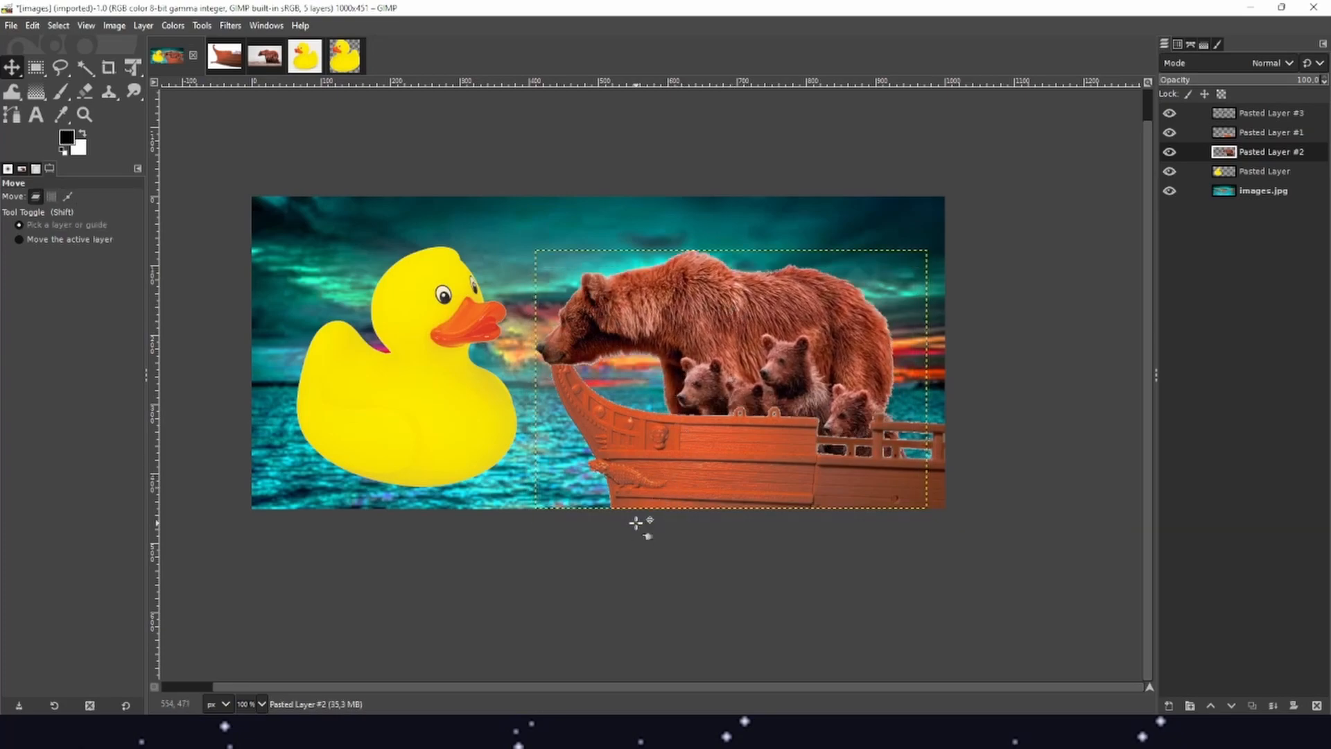